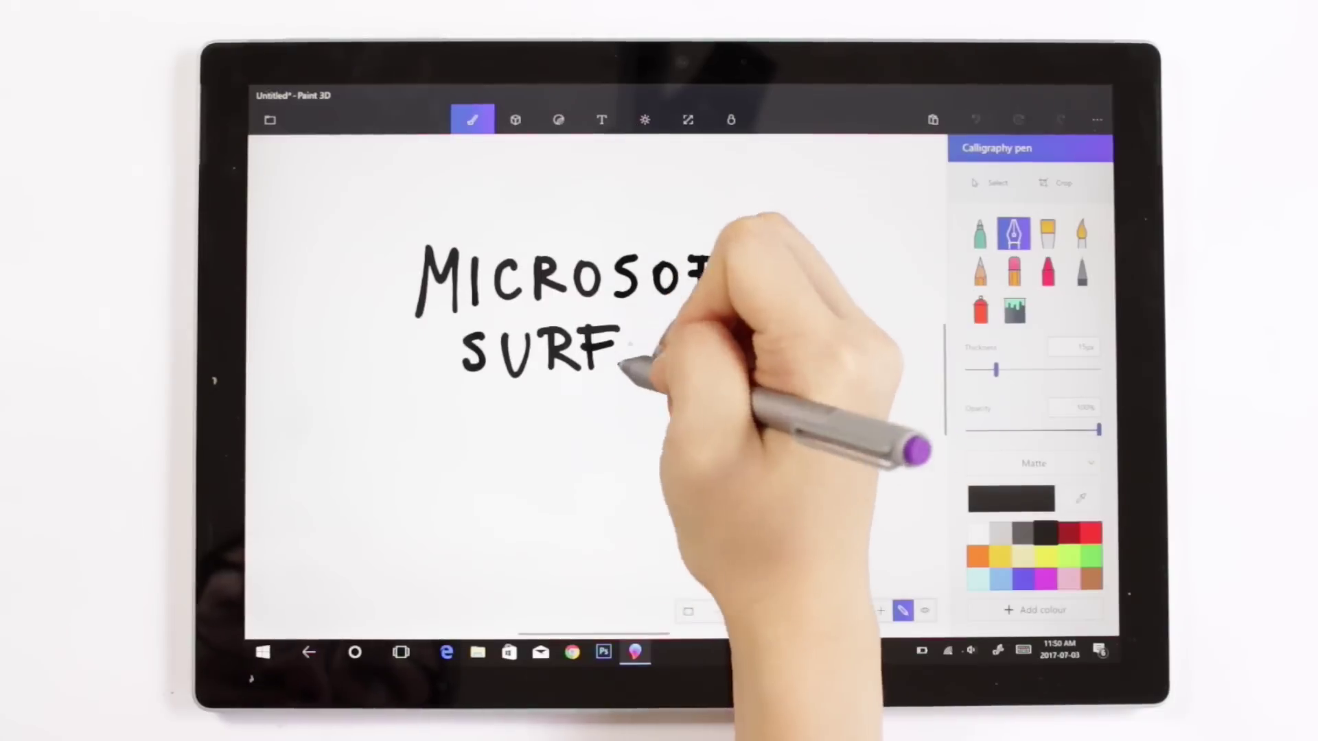
Step: Finish handwriting MICROSOFT SURFACE PRO with the calligraphy pen and add short accent strokes around the lettering
left_click_drag(707, 329, 726, 367)
mouse_move(537, 405)
left_mouse_down()
mouse_move(539, 427)
mouse_move(601, 435)
left_mouse_up()
left_click_drag(618, 403, 619, 405)
left_click_drag(434, 422, 383, 459)
left_click_drag(389, 356, 332, 362)
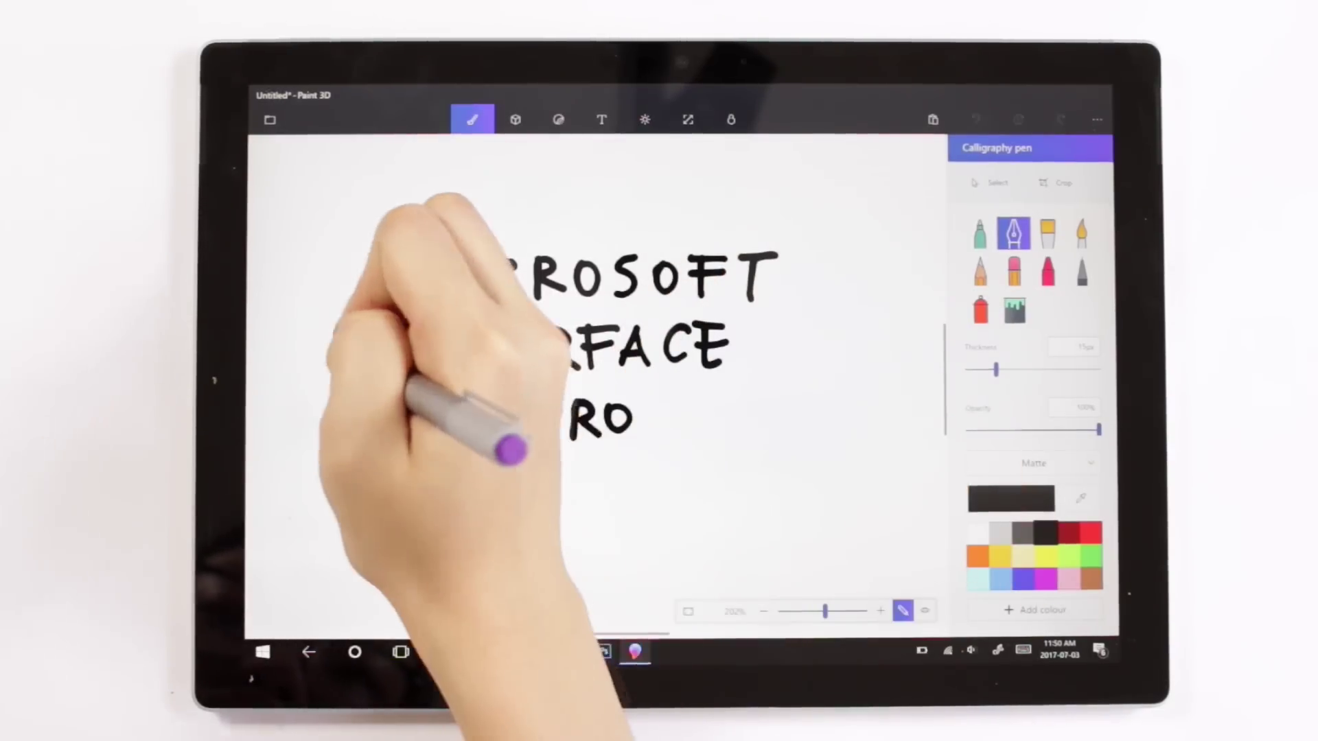
left_click_drag(391, 286, 336, 273)
left_click_drag(410, 223, 387, 190)
mouse_move(491, 218)
left_mouse_down()
mouse_move(750, 209)
mouse_move(853, 382)
mouse_move(693, 494)
left_mouse_up()
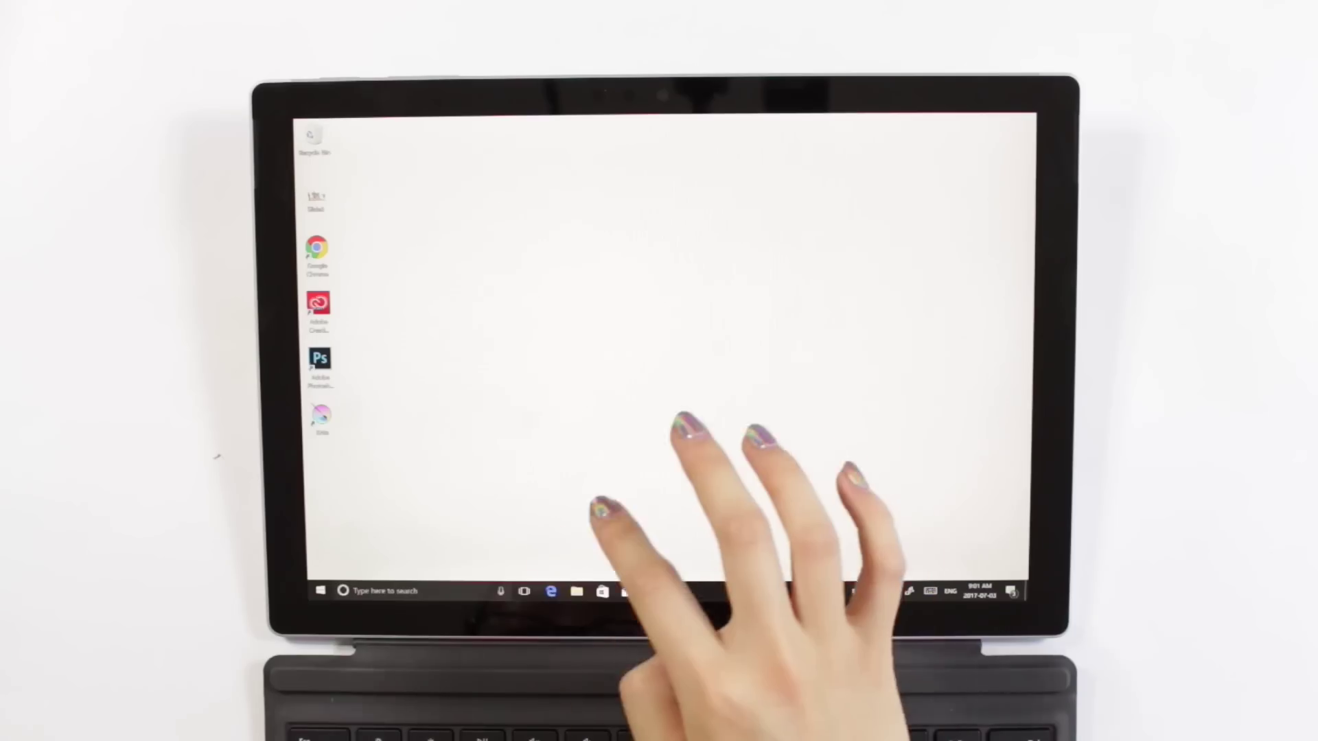
Step: Launch Krita from the desktop
left_click(318, 591)
left_click(872, 507)
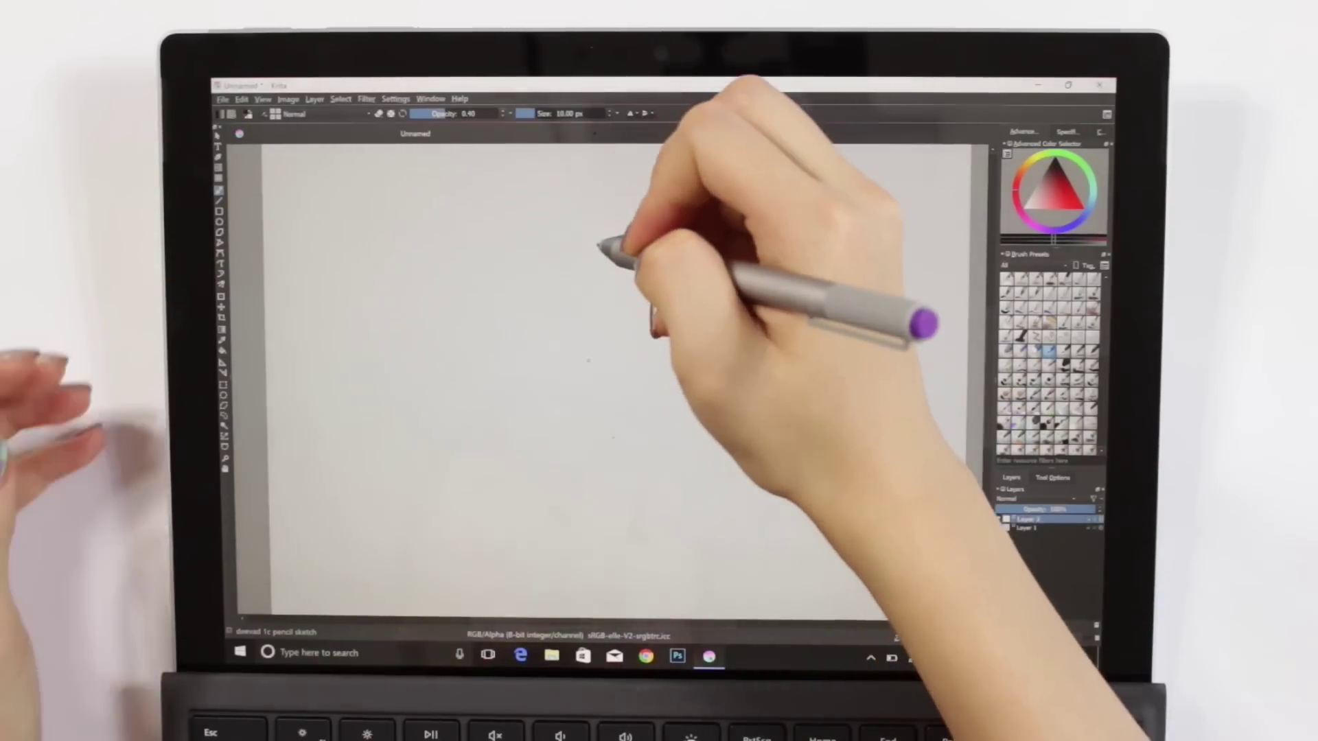
Step: Sketch a portrait head's construction with a round cranium, vertical and horizontal guide lines, and a tapered jaw using the 10 px pencil
mouse_move(647, 315)
left_mouse_down()
mouse_move(597, 338)
mouse_move(553, 247)
mouse_move(611, 189)
mouse_move(599, 188)
mouse_move(625, 430)
left_mouse_up()
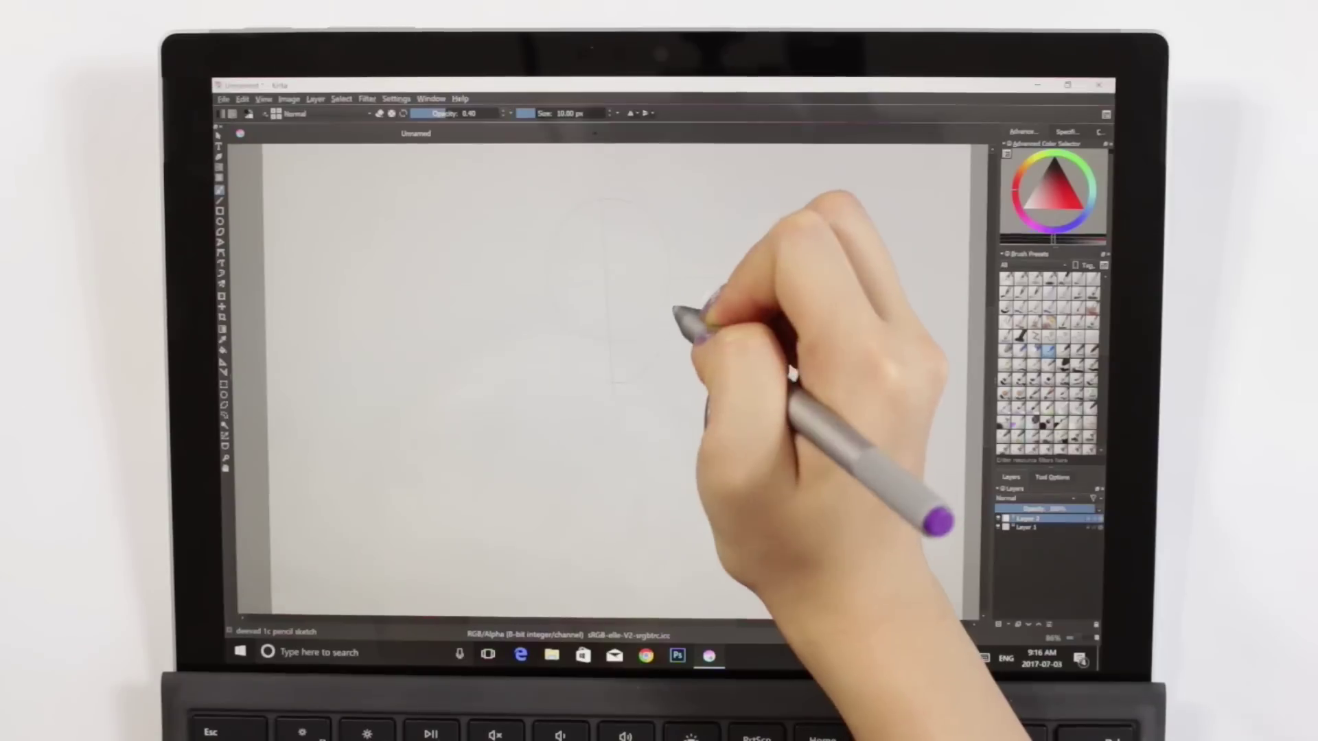
left_click_drag(597, 359, 602, 365)
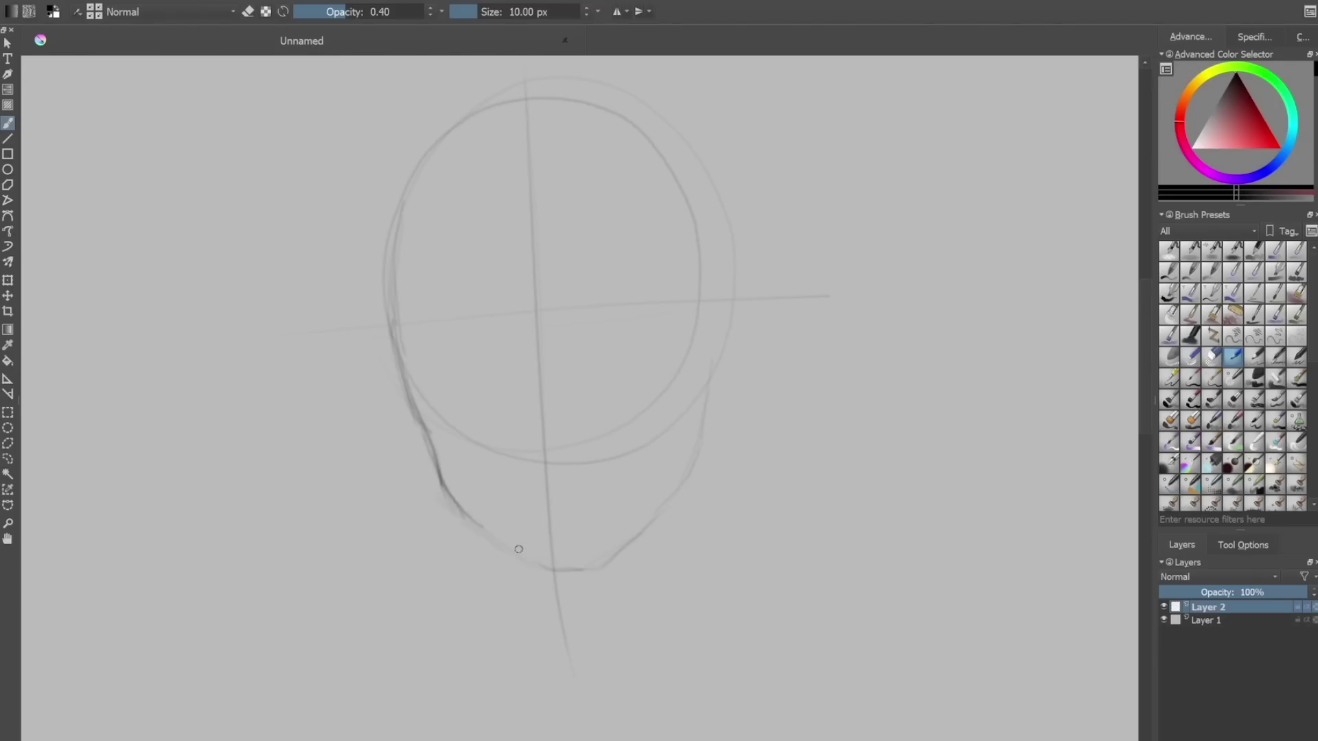
left_click_drag(468, 519, 629, 539)
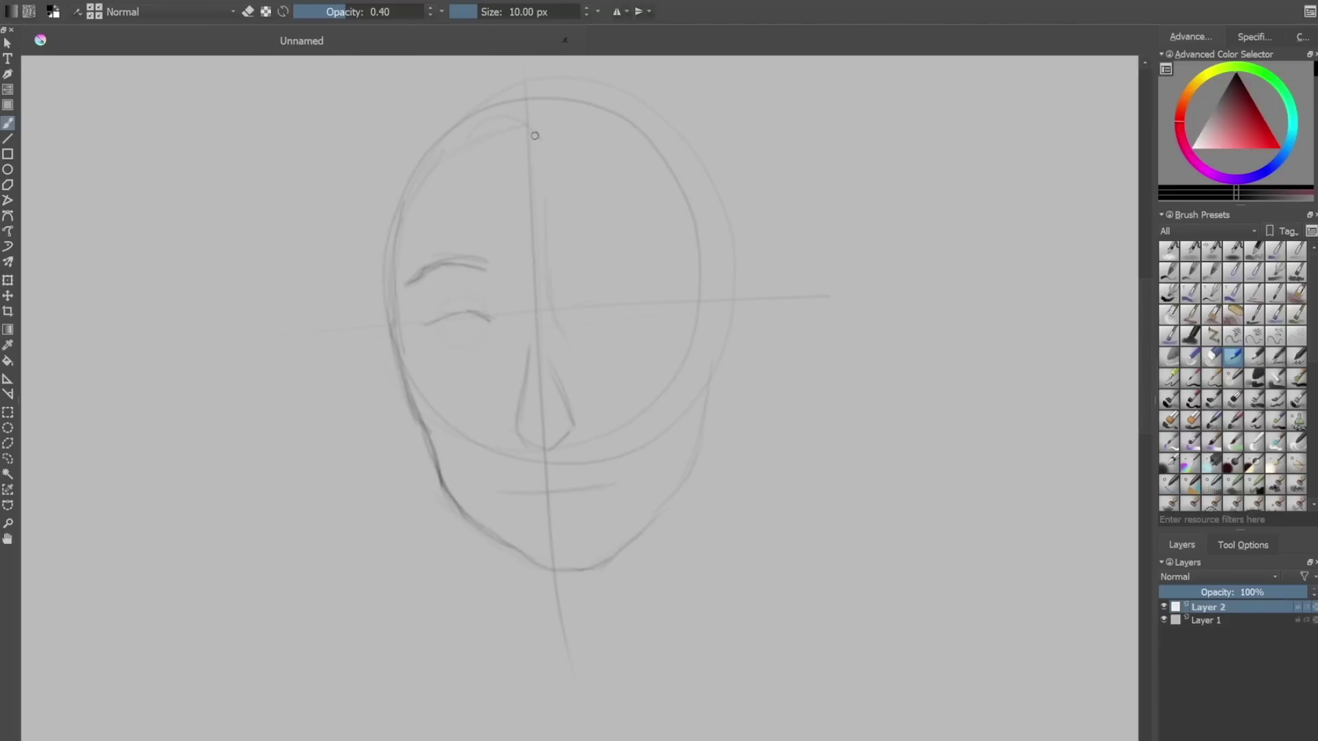
Step: Sketch long wavy hair around the head, with strands sweeping from the parting over one half of the face
left_click_drag(710, 412, 707, 507)
scroll(680, 462, "down", 1)
left_click_drag(394, 471, 365, 559)
scroll(697, 426, "down", 2)
left_click_drag(464, 408, 458, 468)
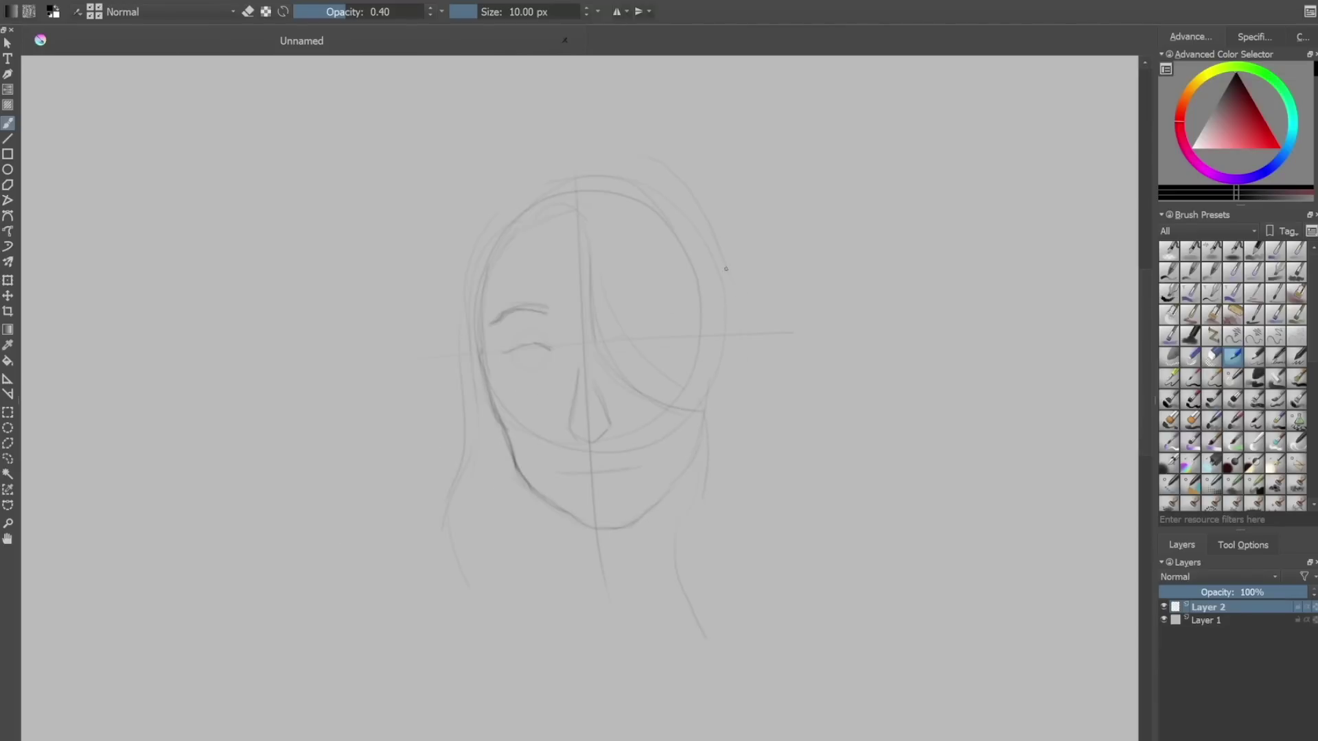
left_click_drag(626, 192, 708, 313)
left_click_drag(587, 185, 685, 356)
scroll(703, 446, "up", 3)
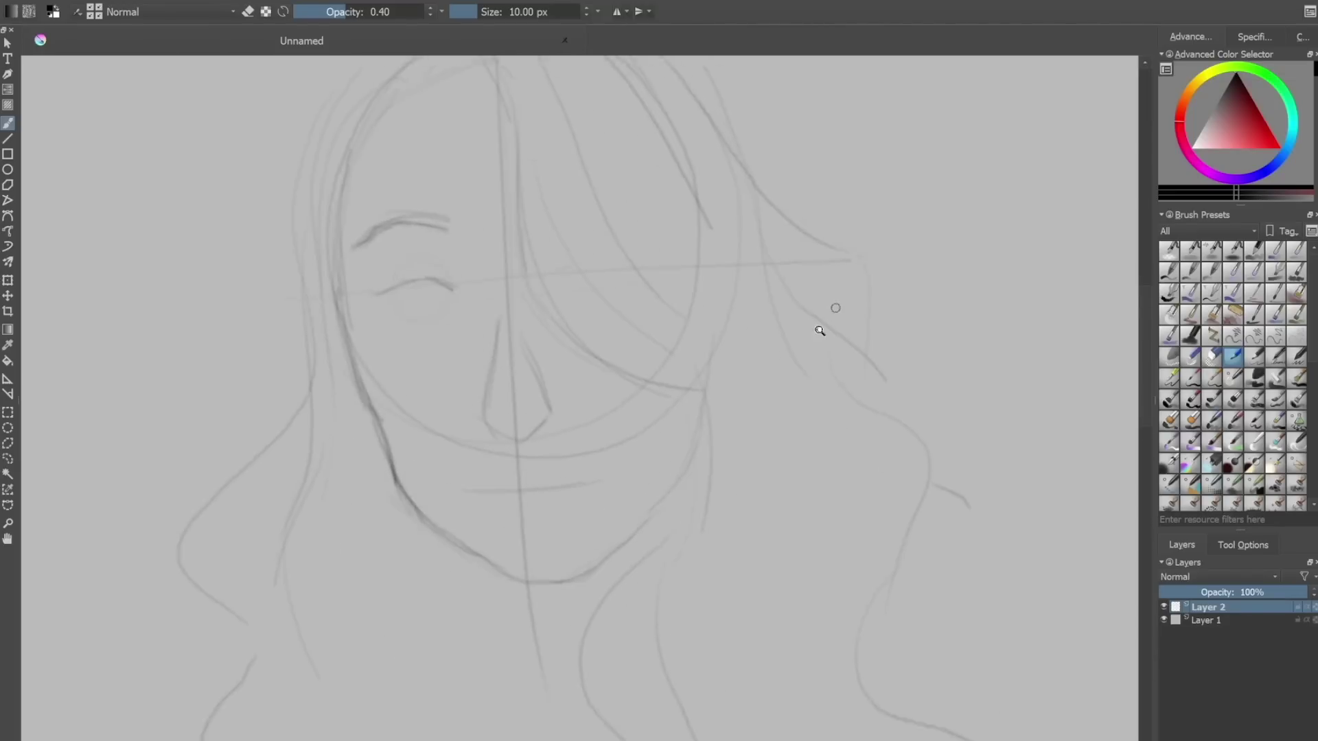
left_click_drag(836, 309, 845, 356)
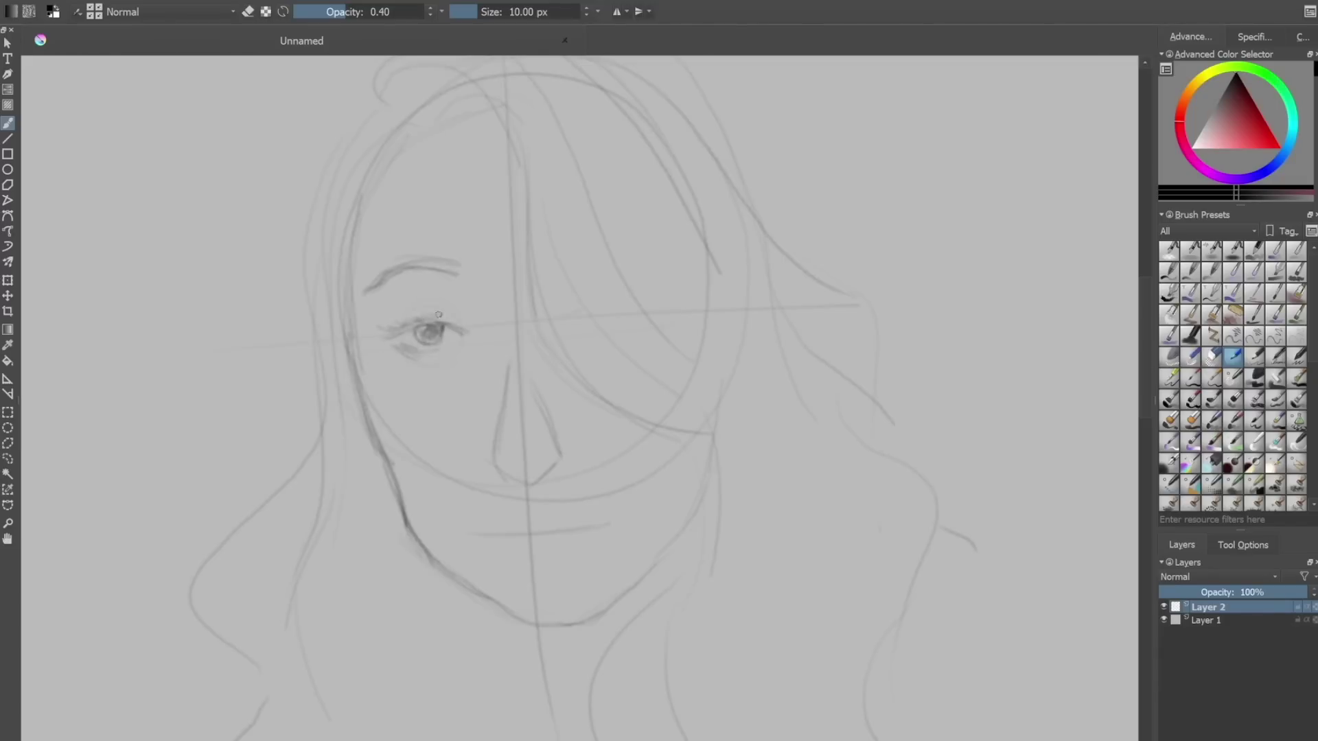
Step: Define the visible eye, eyebrow, nose and lips of the portrait and go over the chin line
left_click_drag(405, 323, 467, 328)
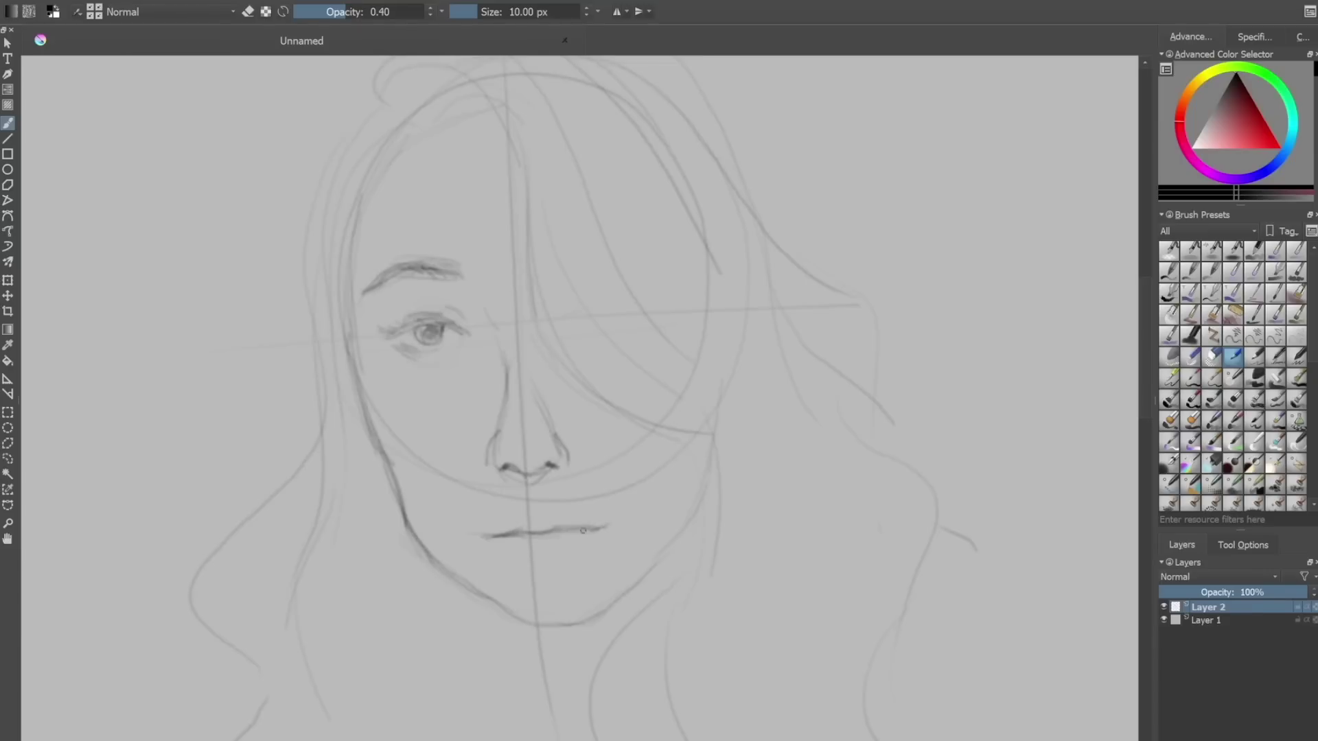
left_click_drag(498, 522, 584, 522)
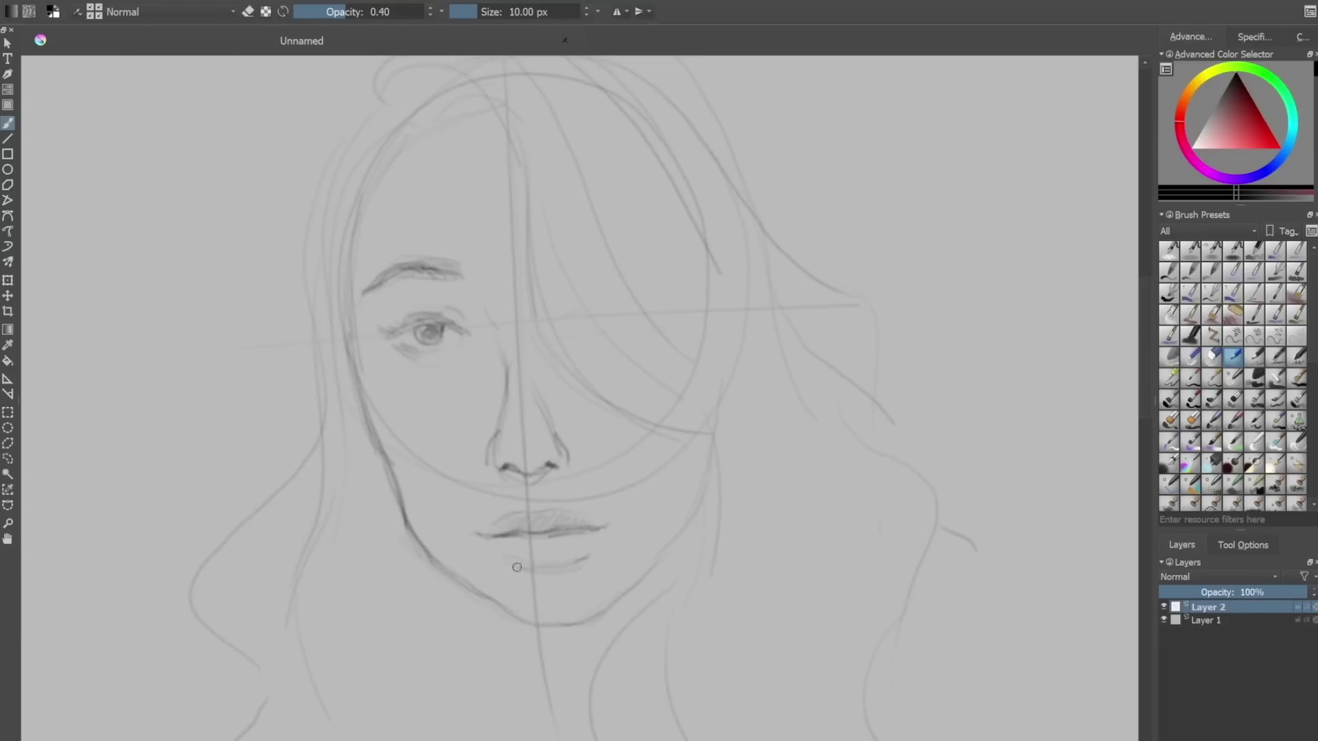
left_click_drag(669, 549, 574, 627)
Step: Erase the rough chin outline and return to the 10 px pencil brush
left_click(1170, 357)
mouse_move(474, 592)
left_mouse_down()
mouse_move(548, 627)
mouse_move(604, 606)
mouse_move(678, 539)
left_mouse_up()
left_click(1191, 356)
left_click(1212, 357)
left_click(1234, 356)
Step: Redraw both sides of the jaw and the chin with cleaner lines, correcting with the eraser in between
left_click_drag(433, 550, 474, 607)
left_click_drag(713, 492, 633, 593)
mouse_move(394, 467)
left_mouse_down()
mouse_move(422, 545)
mouse_move(483, 613)
left_mouse_up()
left_click(1212, 357)
left_click_drag(481, 608, 417, 538)
left_click(1233, 356)
mouse_move(392, 485)
left_mouse_down()
mouse_move(440, 574)
mouse_move(418, 549)
left_mouse_up()
left_click(1169, 357)
left_click(1234, 357)
left_click_drag(385, 463, 449, 607)
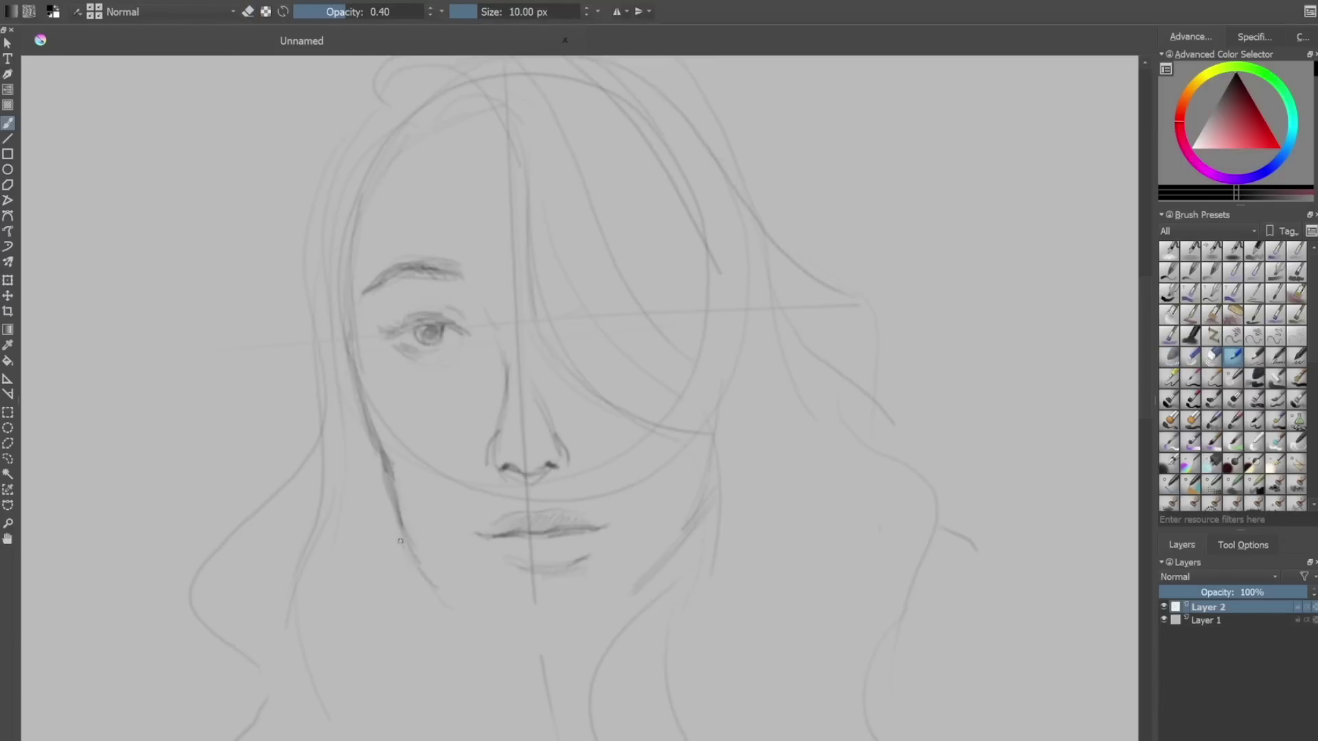
mouse_move(406, 540)
left_mouse_down()
mouse_move(503, 632)
mouse_move(705, 527)
mouse_move(596, 625)
left_mouse_up()
Step: Erase stray construction strokes, and darken the nostrils, pupil, and face contour with the pencil
left_click(1169, 357)
mouse_move(592, 358)
left_mouse_down()
mouse_move(887, 476)
mouse_move(887, 384)
left_mouse_up()
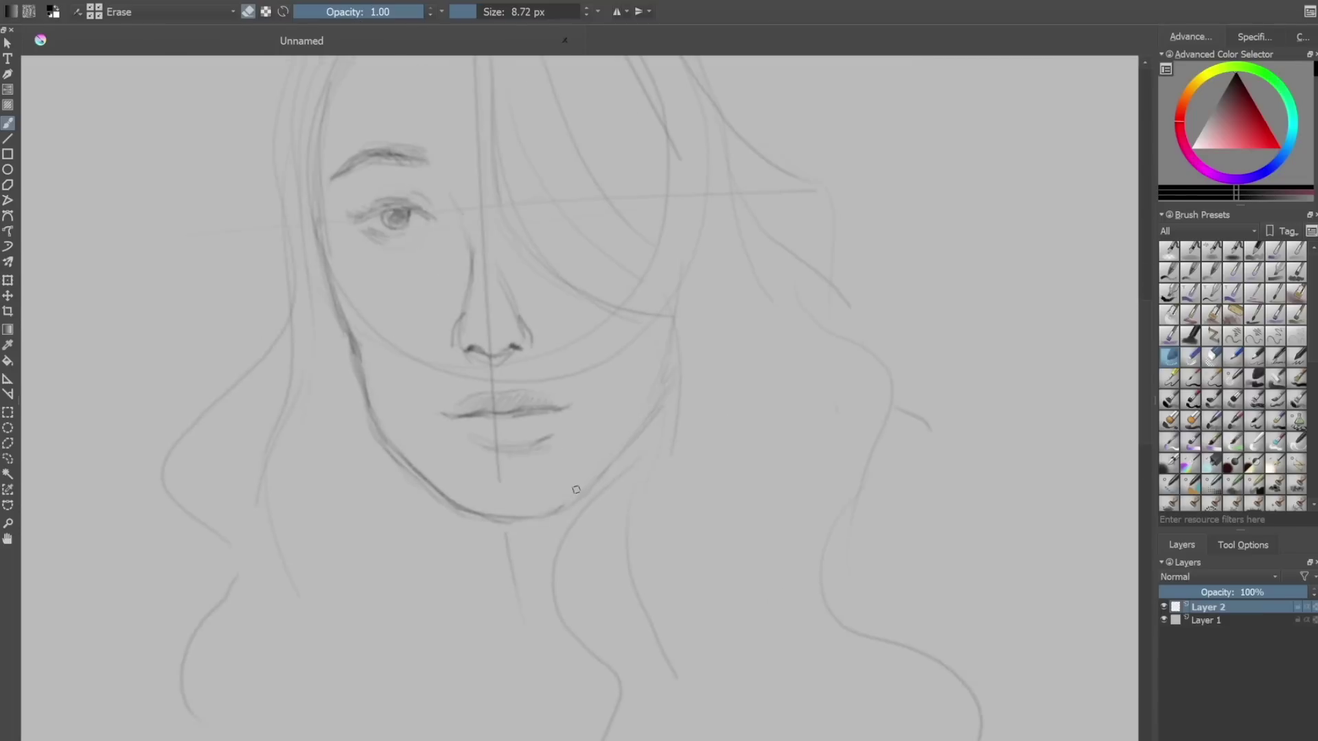
left_click(1234, 357)
left_click_drag(530, 326, 536, 345)
left_click_drag(450, 328, 445, 352)
left_click_drag(381, 214, 392, 228)
left_click_drag(314, 156, 350, 318)
left_click_drag(646, 433, 572, 509)
left_click_drag(472, 350, 484, 347)
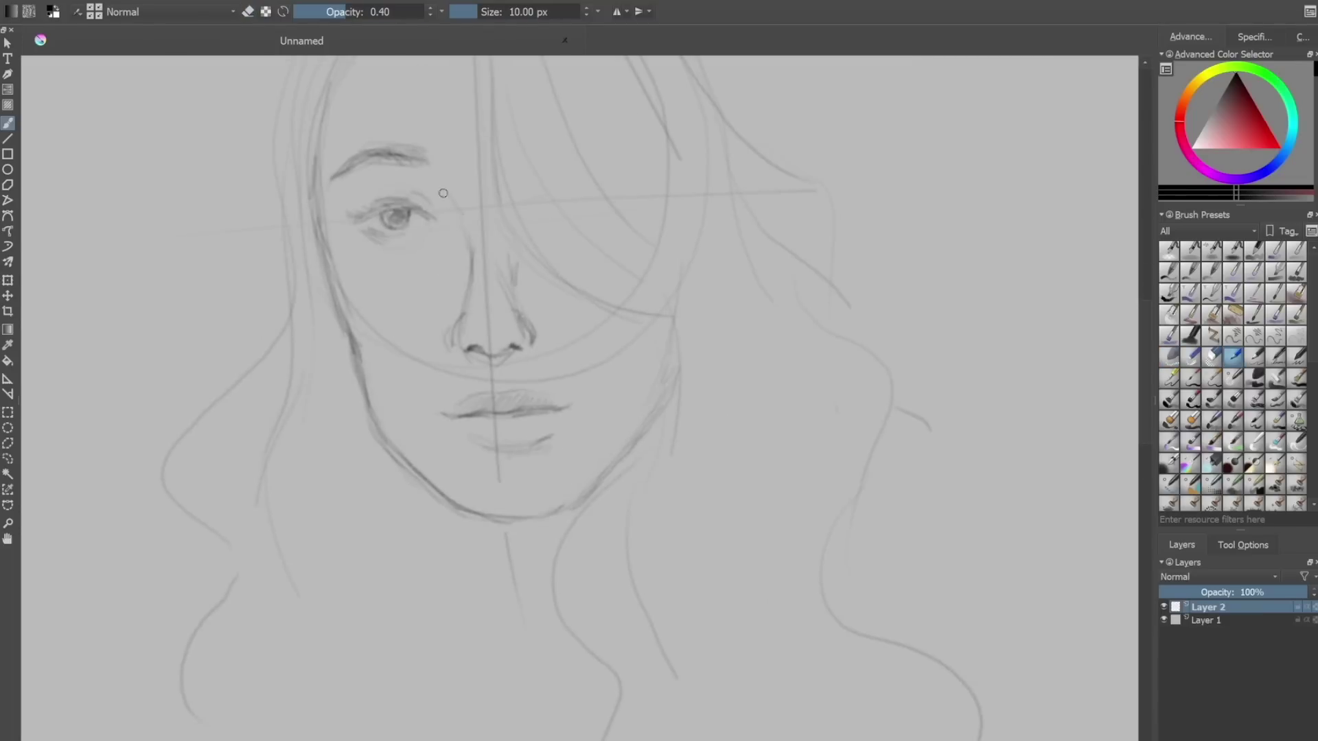
Step: Erase the doubled strokes along the jaw and darken the upper lash line of the visible eye
key("slash")
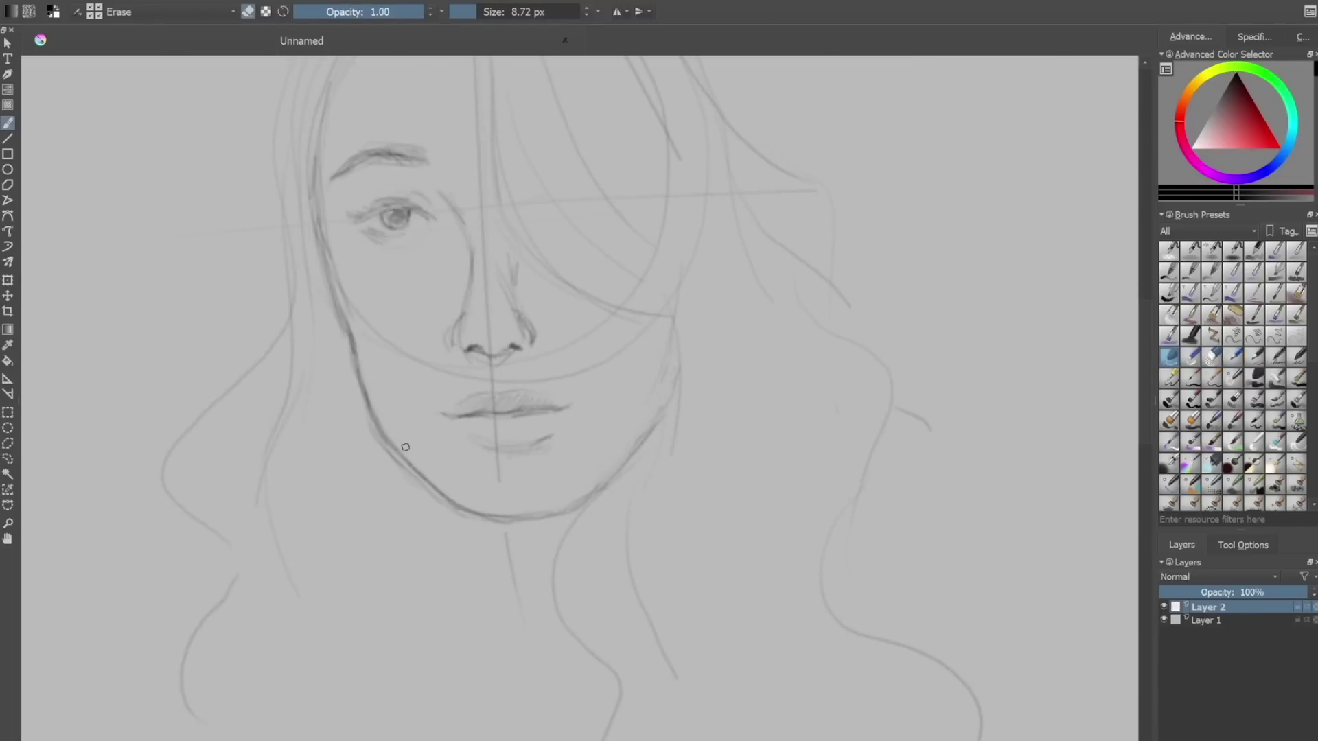
left_click_drag(597, 347, 542, 574)
left_click_drag(544, 242, 544, 82)
left_click(1234, 357)
left_click_drag(406, 366, 468, 345)
left_click_drag(411, 361, 490, 354)
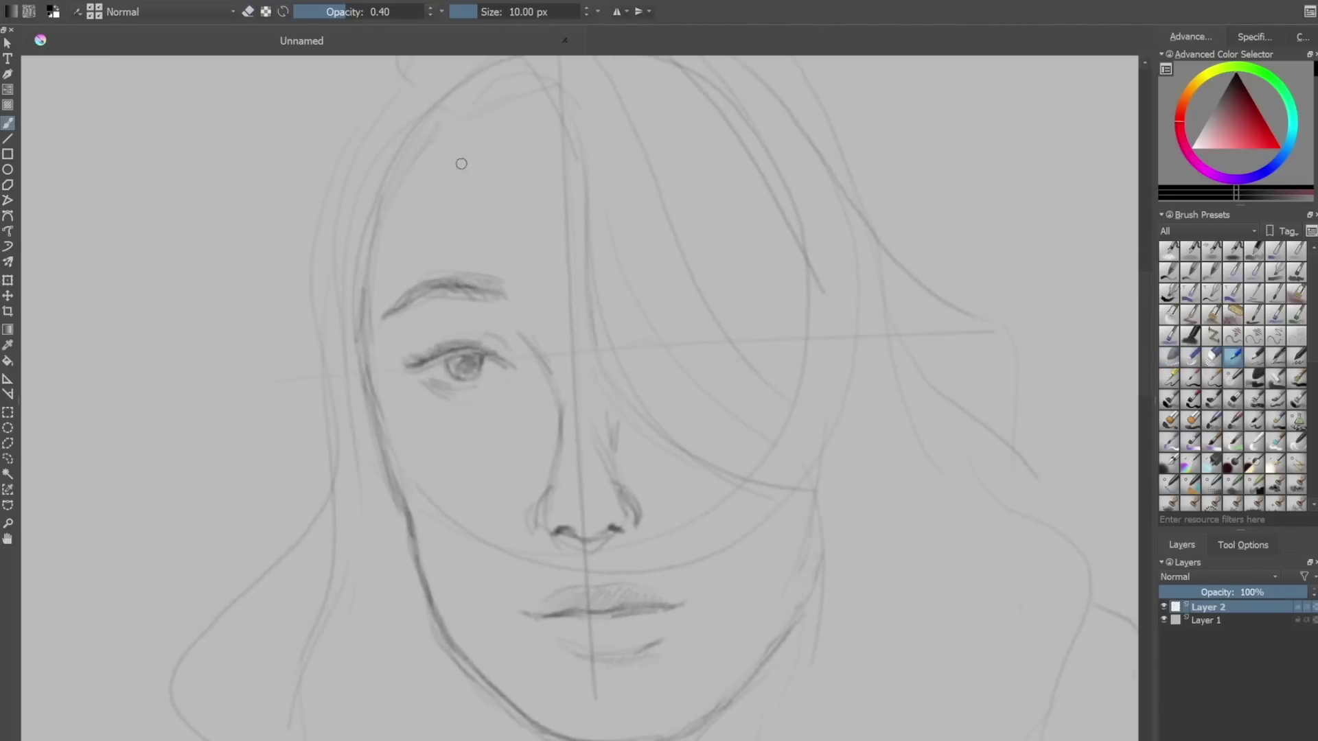
Step: Strengthen the forehead contour and the hair strands sweeping down across the face
left_click_drag(465, 125, 372, 355)
mouse_move(438, 99)
left_mouse_down()
mouse_move(409, 280)
mouse_move(574, 484)
left_mouse_up()
left_click_drag(563, 447, 733, 659)
left_click_drag(522, 508, 520, 676)
left_click_drag(519, 700, 497, 227)
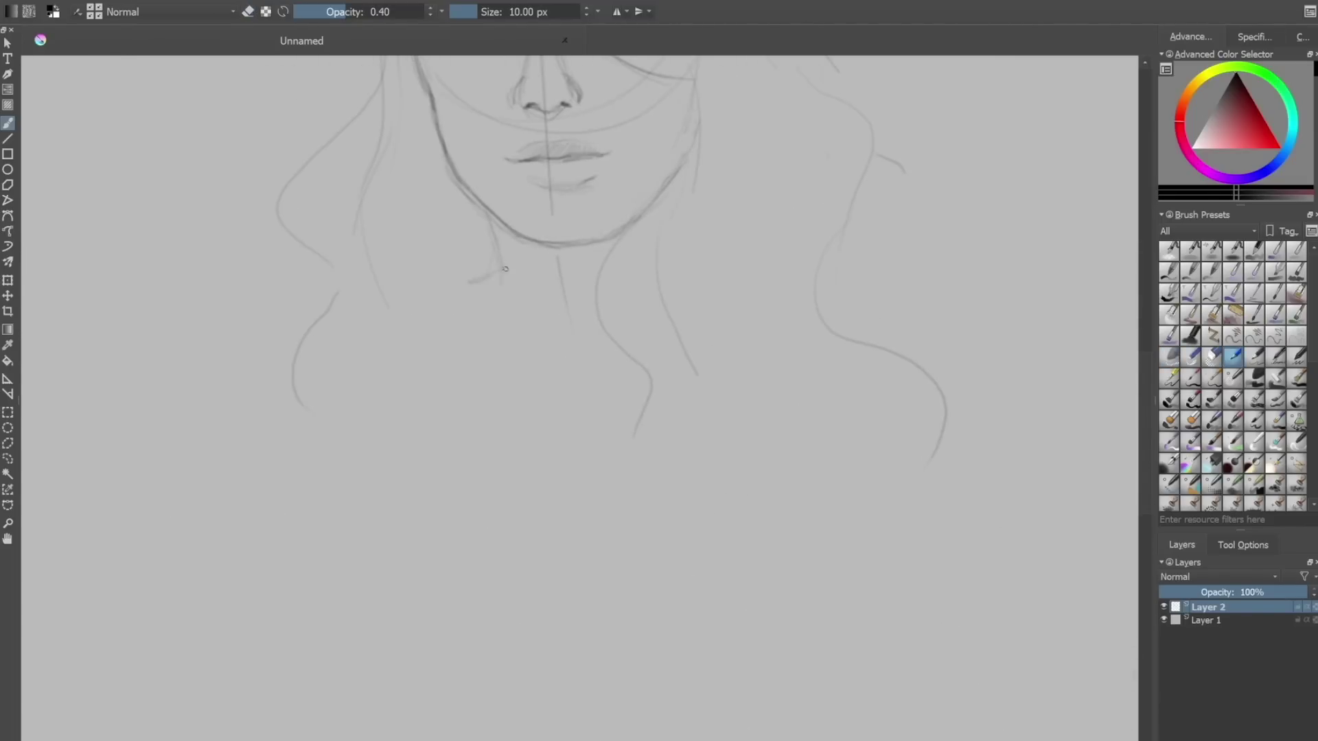
Step: Sketch the neck, shoulder and collarbones, and extend the wavy hair locks below the shoulders
left_click_drag(301, 379, 236, 527)
mouse_move(633, 418)
left_mouse_down()
mouse_move(591, 474)
mouse_move(589, 650)
left_mouse_up()
left_click_drag(789, 302, 948, 695)
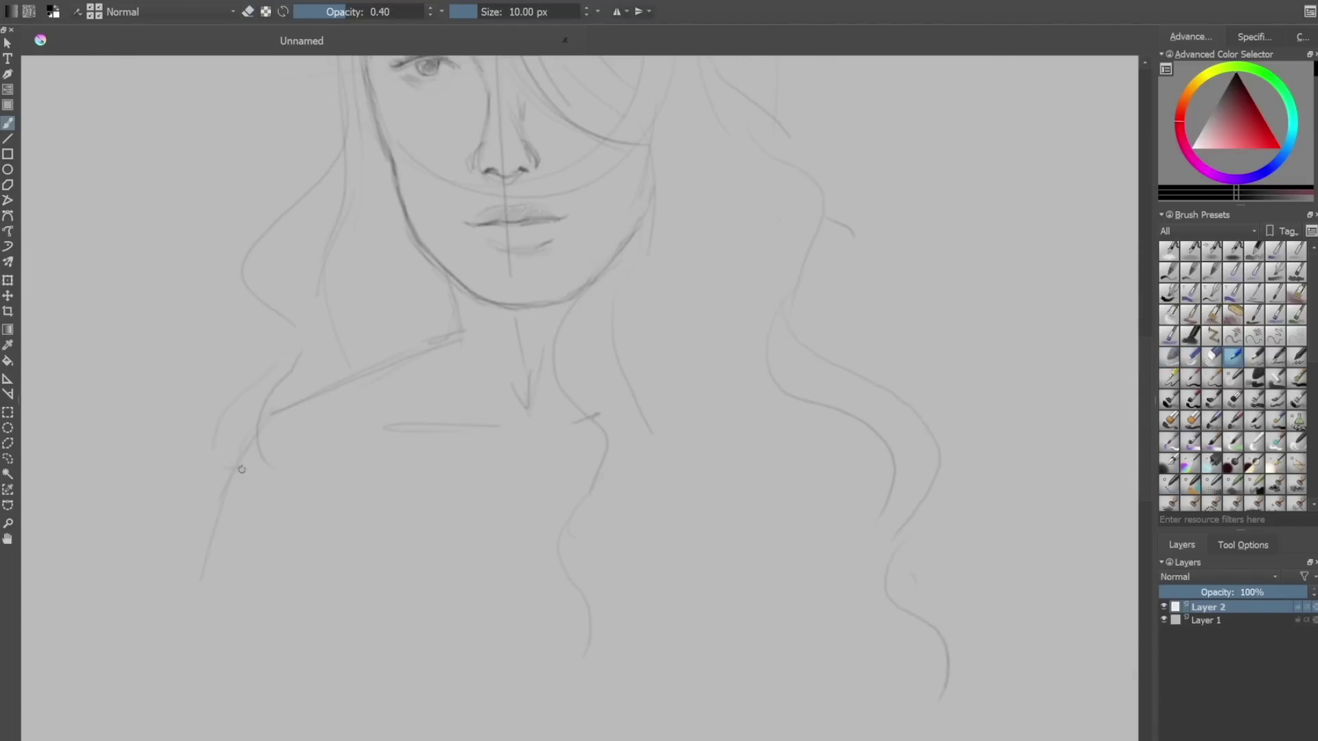
Step: Hatch the shadow on the neck under the chin and add loose hair strands around the head
left_click_drag(508, 206, 515, 693)
left_click_drag(550, 343, 821, 568)
left_click_drag(724, 382, 669, 281)
scroll(668, 277, "down", 3)
scroll(668, 277, "up", 3)
left_click_drag(505, 693, 508, 240)
mouse_move(525, 103)
left_mouse_down()
mouse_move(583, 703)
mouse_move(571, 610)
left_mouse_up()
left_click_drag(415, 250, 333, 437)
scroll(353, 577, "down", 4)
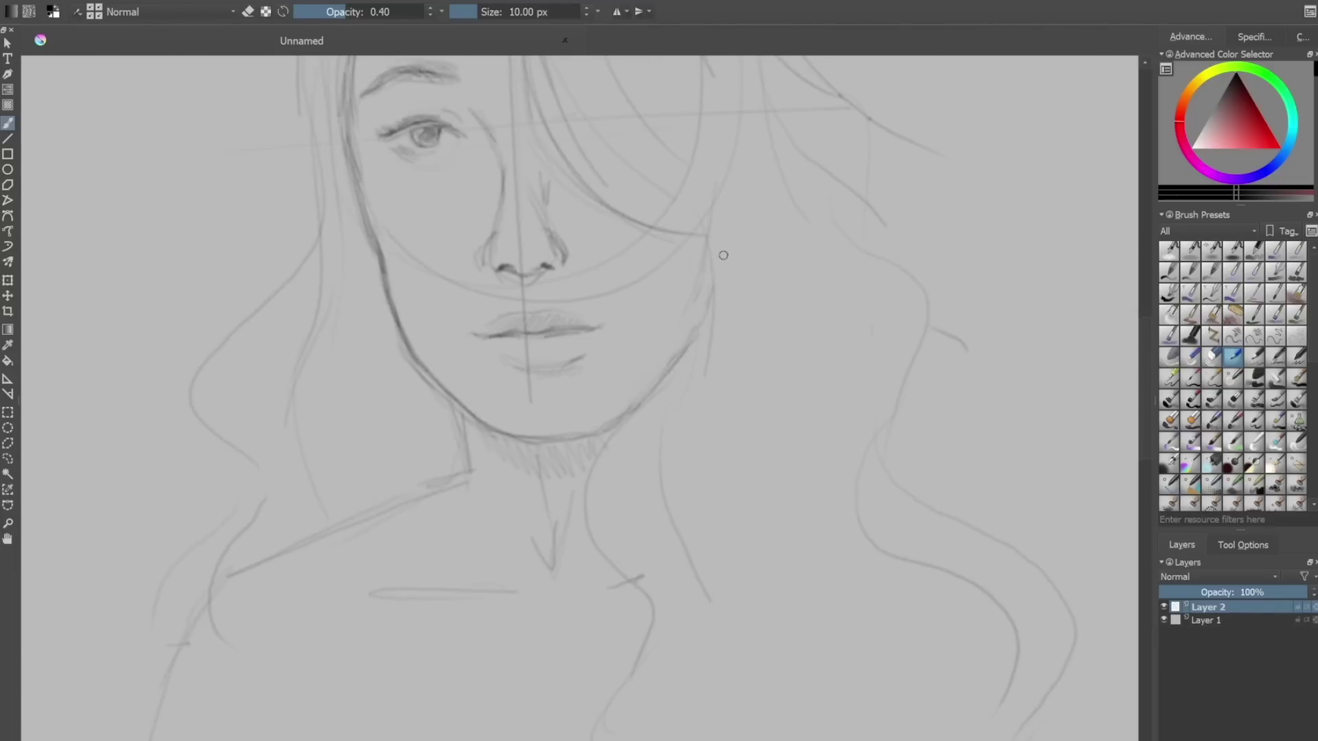
Step: Darken the strand falling from the parting across the face and add outer hair strands on both sides of the head
key("slash")
scroll(412, 343, "down", 1)
left_click_drag(412, 240, 428, 411)
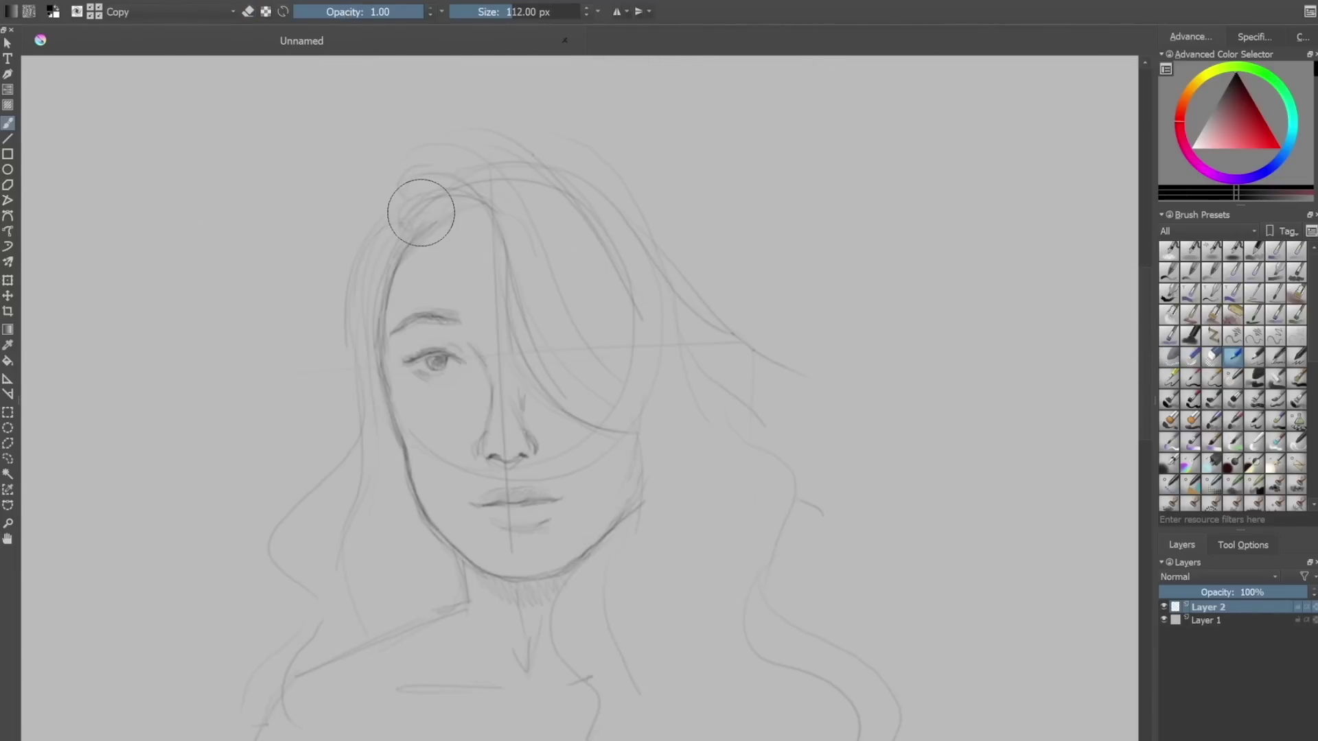
key("slash")
left_click_drag(469, 189, 516, 306)
key("ctrl+z")
mouse_move(491, 215)
left_mouse_down()
mouse_move(559, 405)
mouse_move(531, 374)
left_mouse_up()
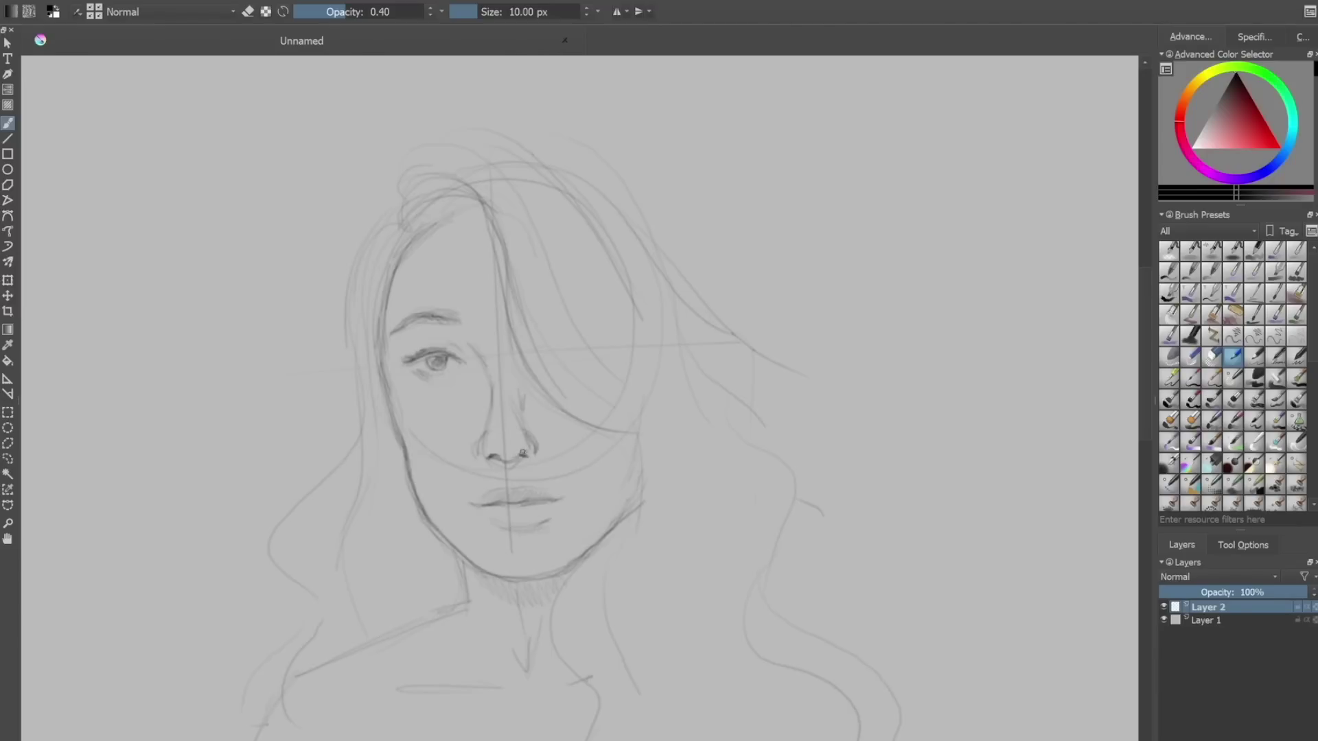
mouse_move(662, 242)
left_mouse_down()
mouse_move(696, 453)
mouse_move(334, 340)
left_mouse_up()
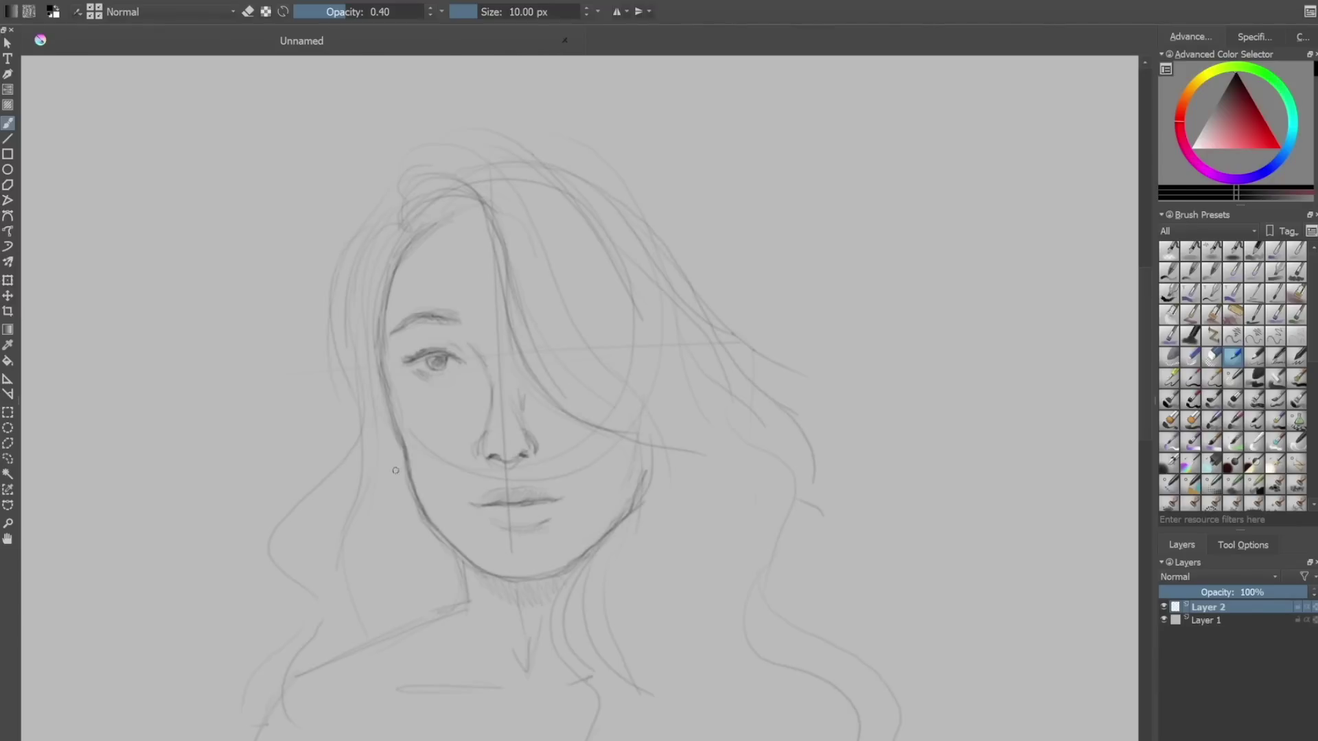
left_click_drag(333, 388, 389, 225)
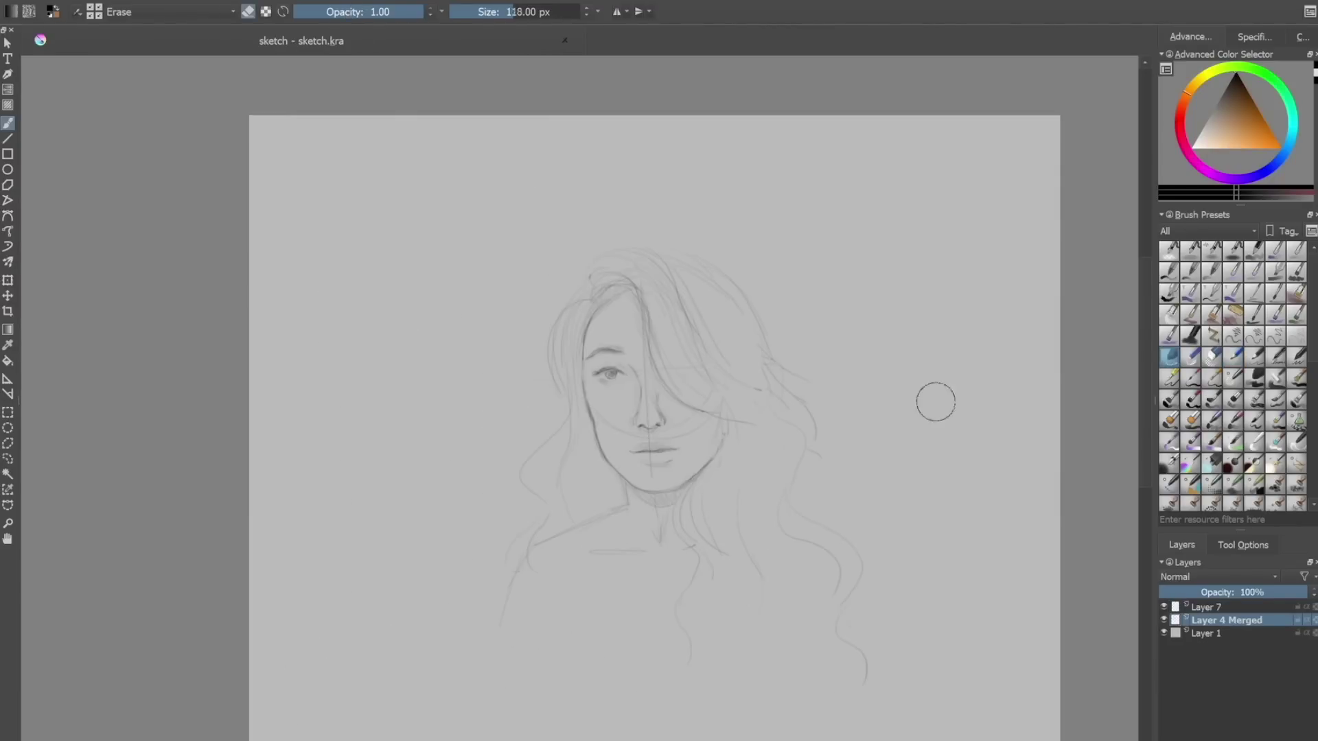
Step: Reduce the eraser size to 55 px and erase the inner strands and guide line in the hair on Layer 4 Merged
key("bracketleft")
key("bracketleft")
key("bracketleft")
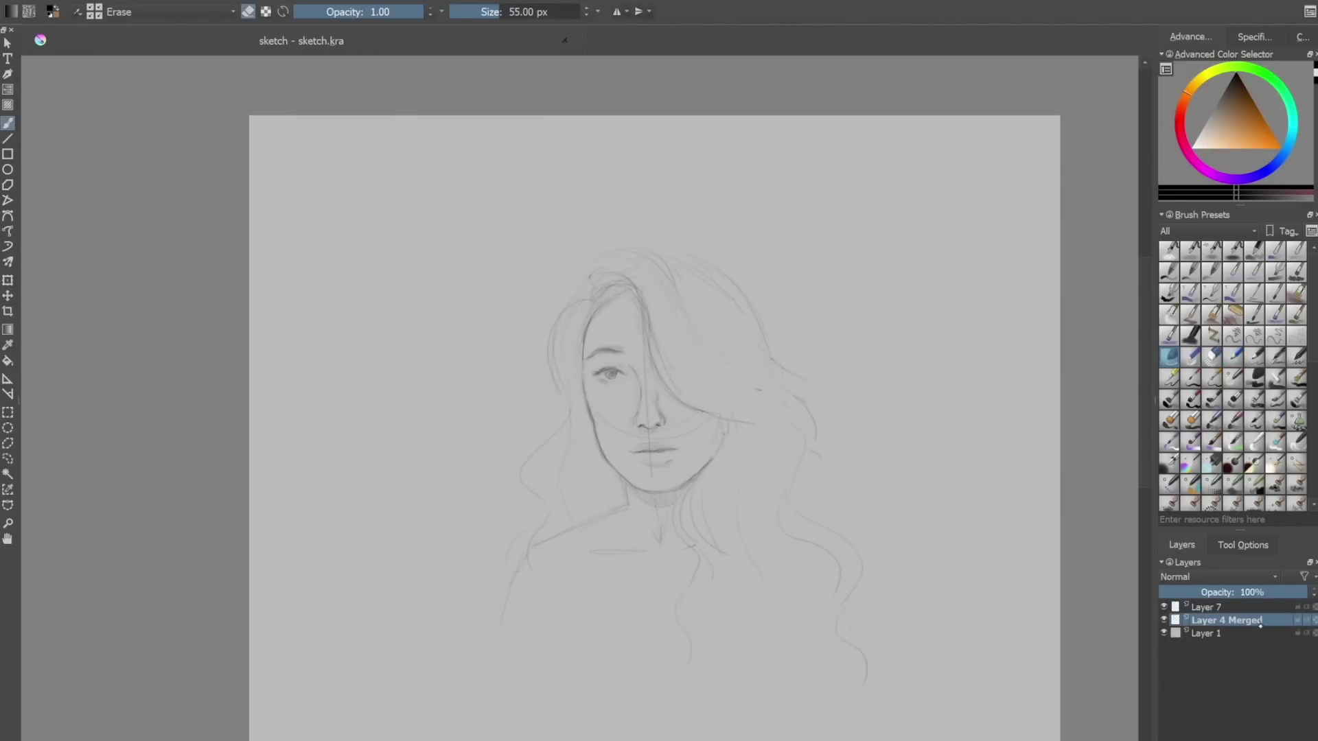
Step: Select Layer 7 and sketch a second, turned head beside the portrait with a cranium circle, curved centre line and jaw in 10 px pencil
left_click(1234, 608)
left_click(1233, 357)
scroll(435, 233, "up", 4)
left_click_drag(306, 134, 384, 345)
left_click_drag(376, 137, 311, 512)
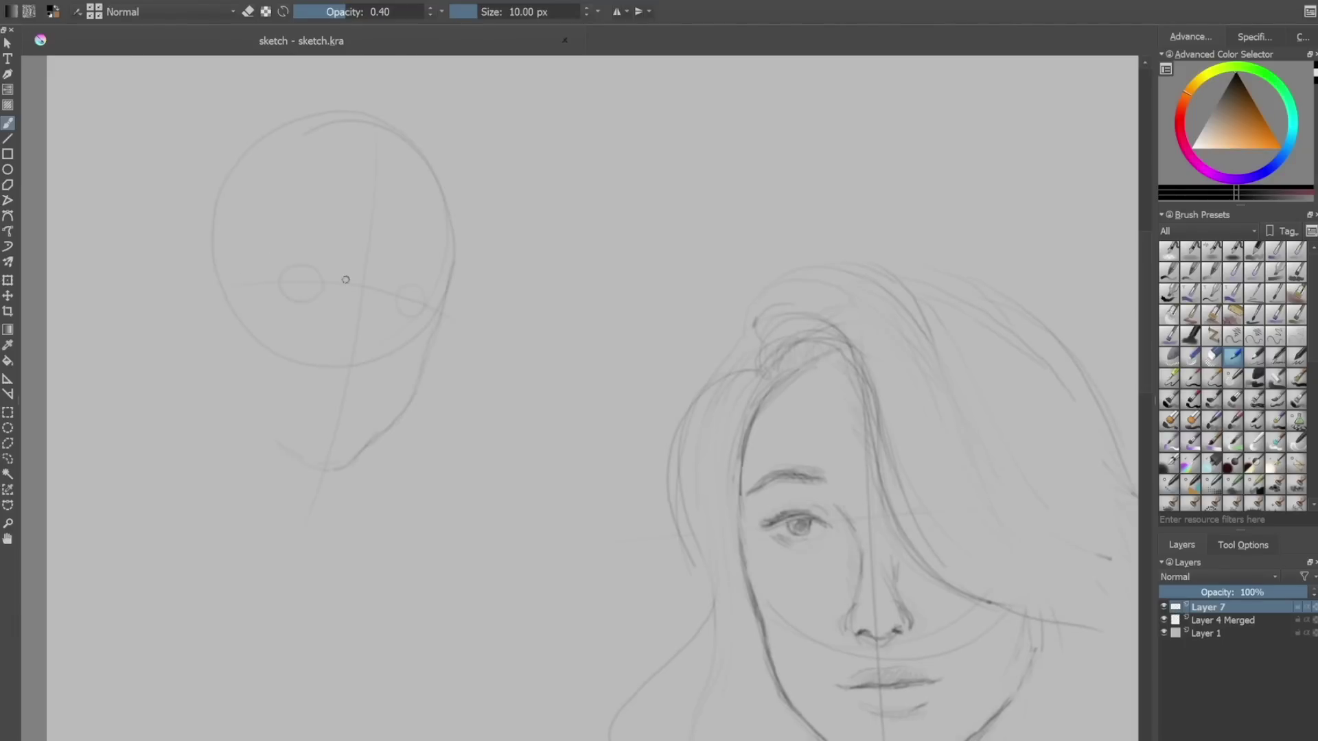
Step: Sketch the second head's nose, mouth line, far eye and eyebrow, and clean them up with a smaller eraser
left_click_drag(406, 292, 428, 307)
scroll(409, 309, "up", 2)
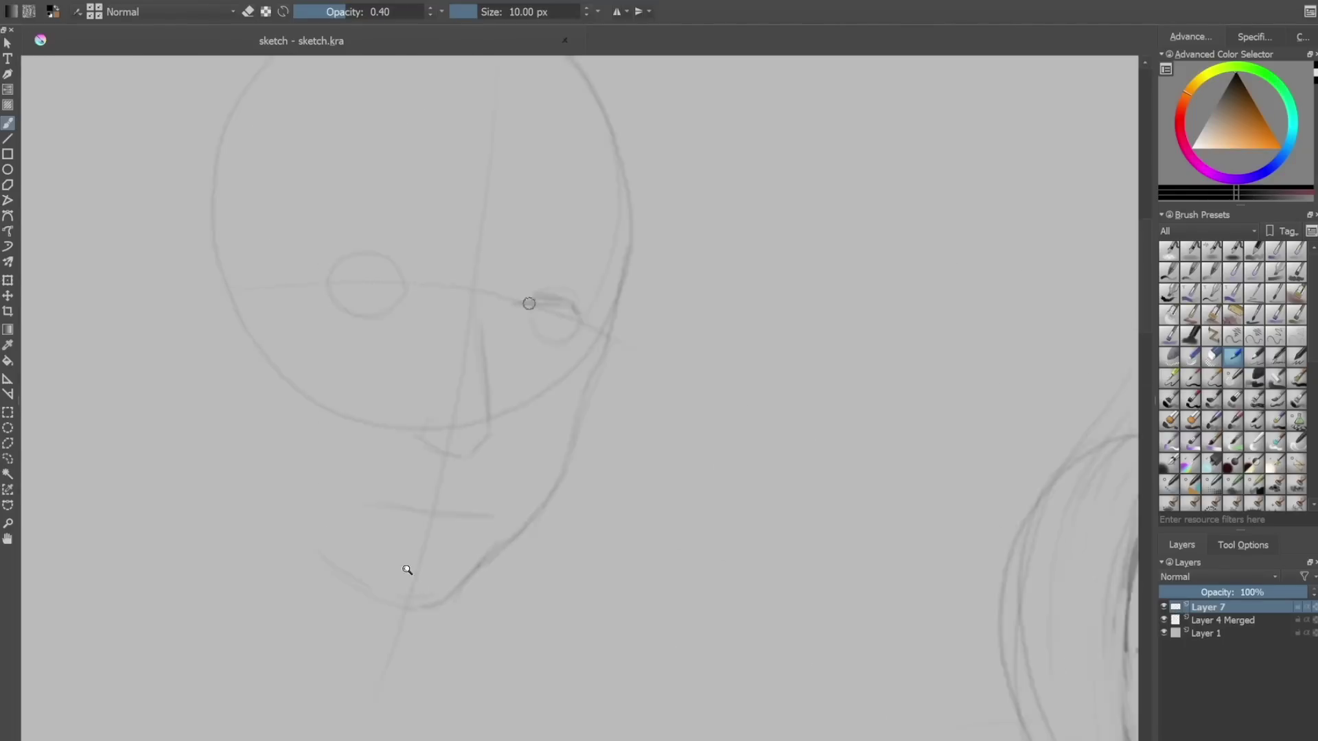
left_click_drag(608, 396, 555, 372)
left_click_drag(568, 321, 629, 357)
key("slash")
key("bracketleft")
key("bracketleft")
key("bracketleft")
key("bracketleft")
key("slash")
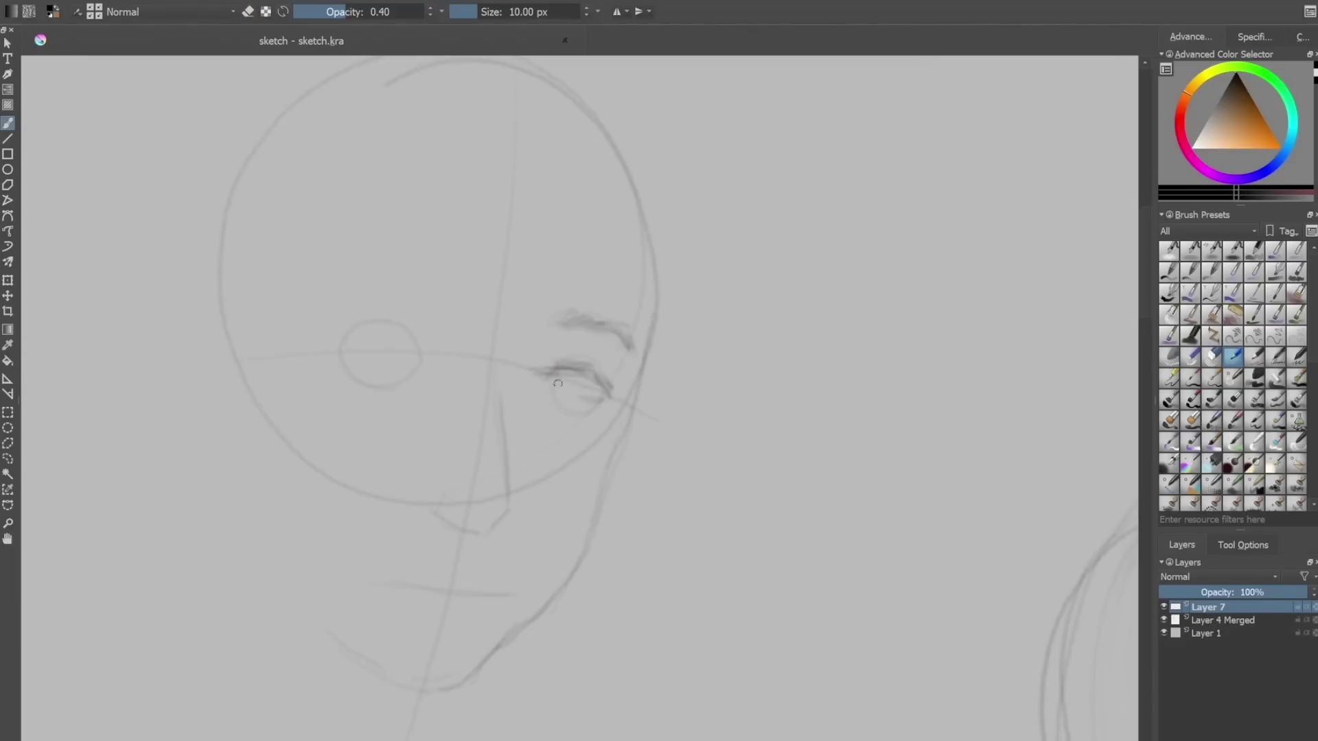
Step: Draw the second face's near eye with iris and eyelid, and shape both eyebrows
mouse_move(354, 343)
left_mouse_down()
mouse_move(422, 341)
mouse_move(397, 355)
left_mouse_up()
mouse_move(360, 338)
left_mouse_down()
mouse_move(413, 332)
mouse_move(441, 355)
left_mouse_up()
mouse_move(424, 298)
left_mouse_down()
mouse_move(326, 295)
mouse_move(459, 306)
left_mouse_up()
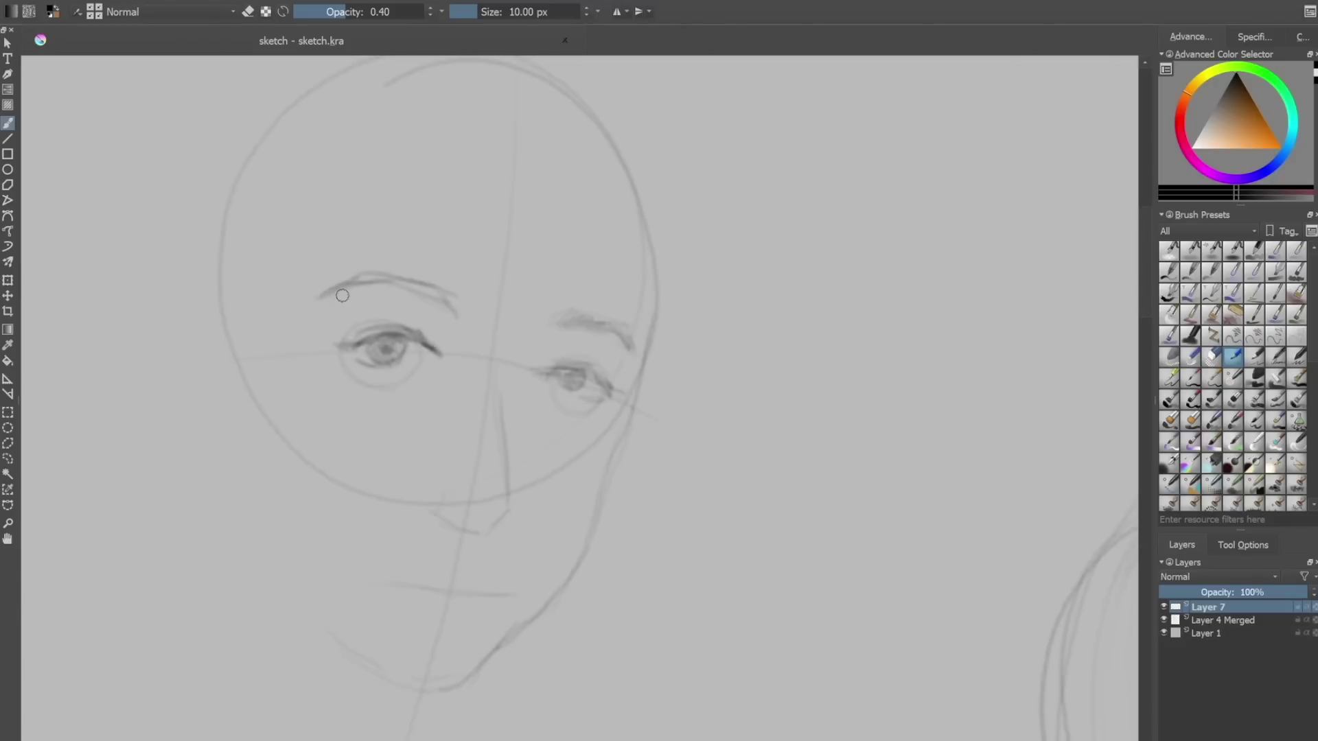
left_click_drag(364, 275, 455, 313)
key("slash")
key("slash")
left_click_drag(563, 323, 633, 345)
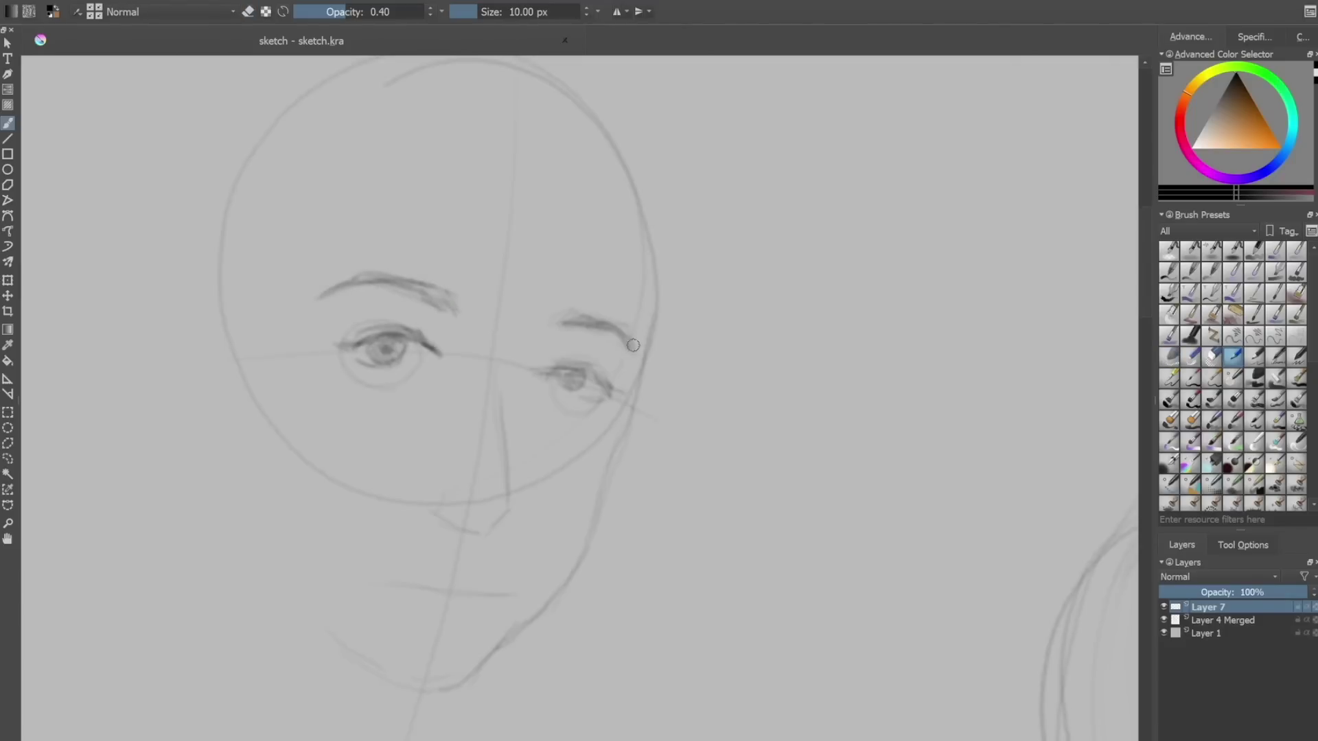
Step: Erase the leftover guide circle beneath the second face's near eye
key("slash")
left_click_drag(359, 363, 416, 374)
key("slash")
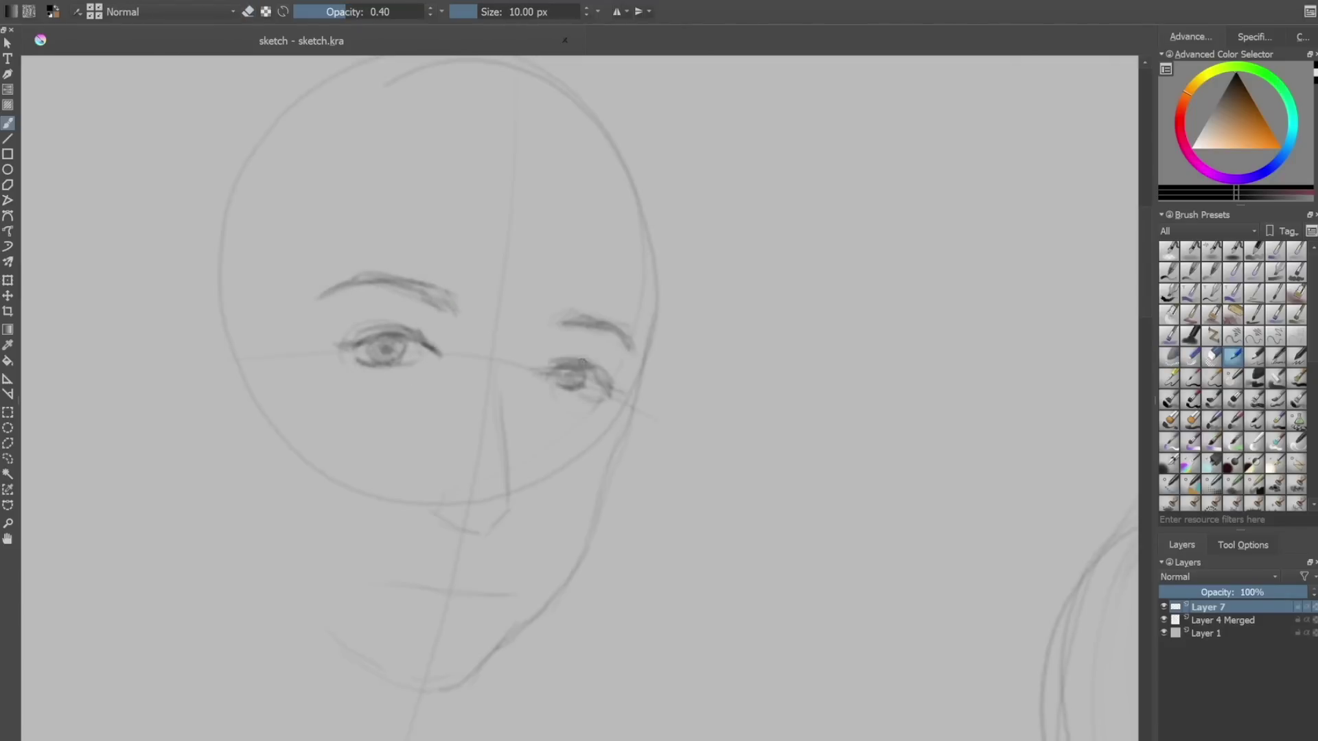
Step: Define the second face's nose and lips and outline both sides of its jaw down to the chin
mouse_move(583, 362)
left_mouse_down()
mouse_move(426, 550)
mouse_move(183, 350)
mouse_move(206, 302)
left_mouse_up()
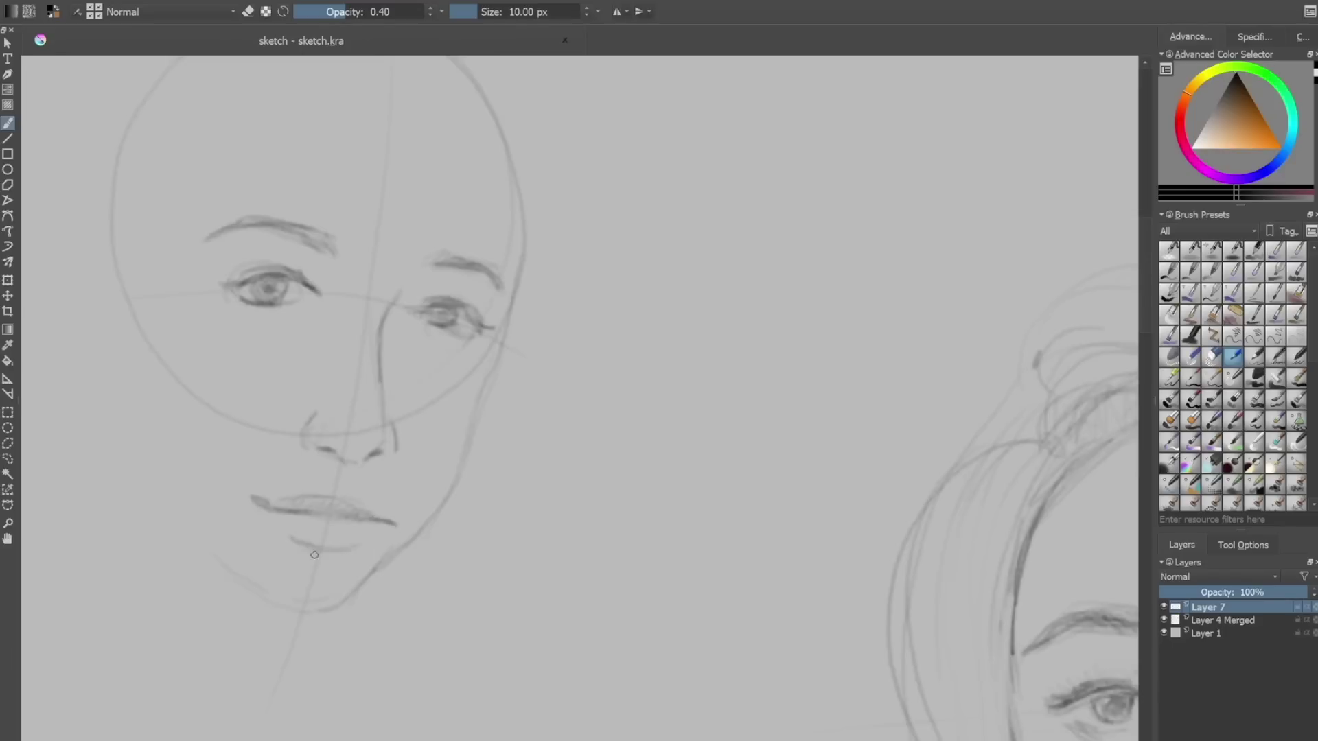
mouse_move(172, 510)
left_mouse_down()
mouse_move(274, 600)
mouse_move(412, 545)
left_mouse_up()
key("ctrl+z")
scroll(448, 517, "down", 1)
left_click_drag(289, 310, 375, 459)
left_click_drag(494, 512, 591, 399)
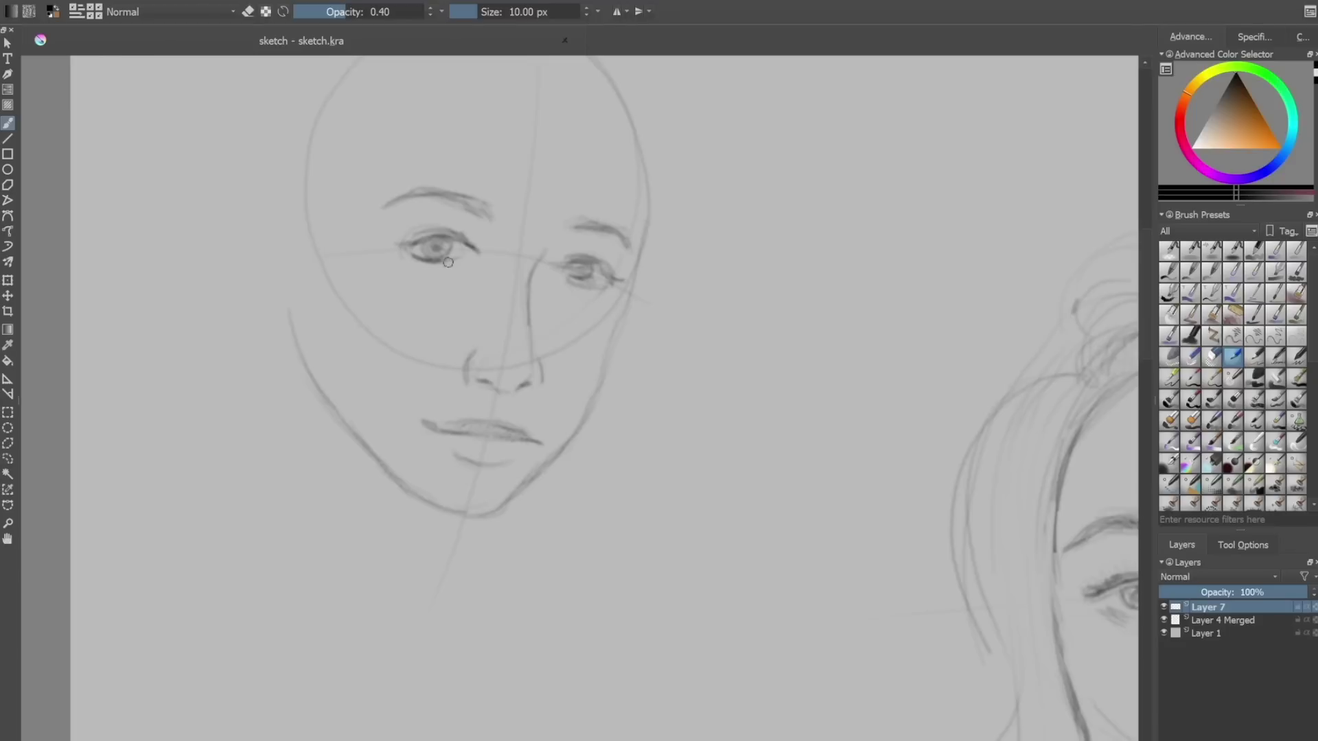
Step: Clean up the outline of the second face's near eye with the eraser
key("slash")
mouse_move(414, 259)
left_mouse_down()
mouse_move(448, 261)
mouse_move(435, 226)
left_mouse_up()
key("slash")
Step: Draw the second head's hairline on both sides of the forehead and the outer hair contour on the left
scroll(771, 115, "down", 1)
mouse_move(638, 121)
left_mouse_down()
mouse_move(610, 285)
mouse_move(644, 377)
left_mouse_up()
left_click_drag(576, 247, 634, 292)
left_click_drag(636, 302, 646, 476)
mouse_move(543, 241)
left_mouse_down()
mouse_move(508, 248)
mouse_move(431, 320)
mouse_move(374, 469)
left_mouse_up()
left_click_drag(436, 199, 335, 374)
left_click_drag(378, 261, 300, 418)
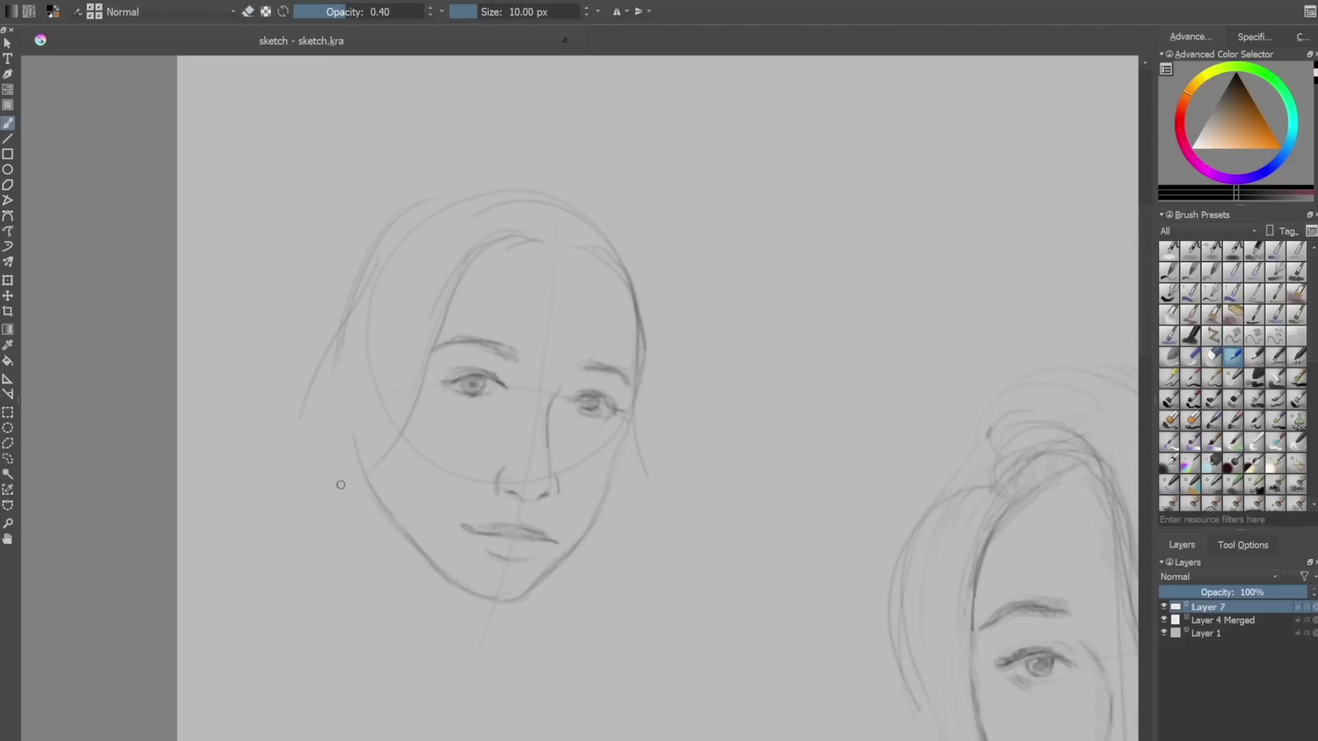
Step: Add hair strands over the crown and down both sides of the second head
left_click_drag(626, 207, 652, 422)
left_click_drag(655, 366, 675, 469)
left_click_drag(552, 231, 421, 273)
left_click_drag(504, 197, 325, 334)
left_click_drag(536, 182, 641, 281)
left_click_drag(628, 274, 629, 511)
left_click_drag(434, 354, 335, 546)
Step: Draw wavy locks falling along the right side of the second face, redoing one stroke
left_click_drag(636, 481, 639, 306)
left_click_drag(615, 302, 661, 464)
left_click_drag(656, 353, 684, 458)
key("ctrl+z")
left_click_drag(644, 207, 651, 343)
left_click_drag(623, 326, 666, 492)
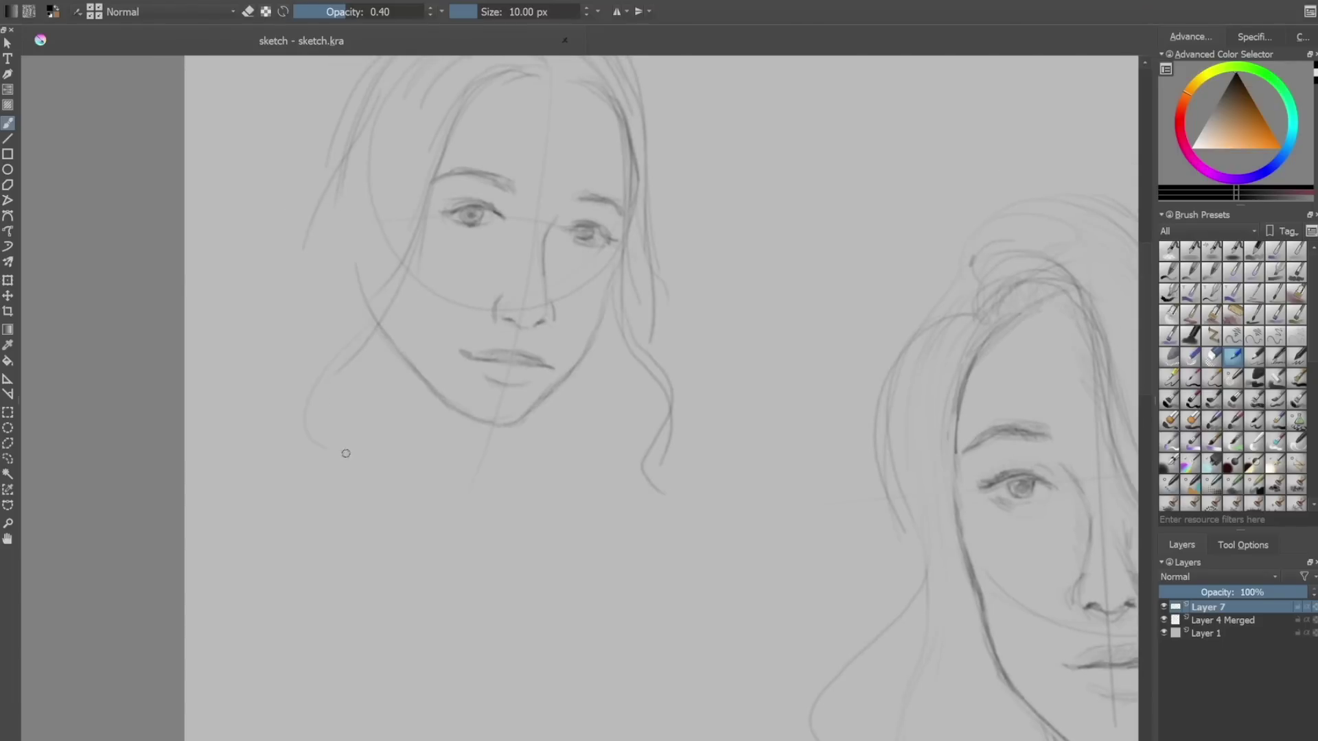
Step: Extend the second figure's left hair with long wavy locks reaching below the chin
left_click_drag(375, 328, 352, 509)
left_click_drag(396, 377, 377, 537)
left_click_drag(302, 236, 278, 476)
left_click_drag(248, 469, 228, 598)
left_click_drag(393, 540, 401, 616)
Step: Sketch the second figure's hand under the chin and its wrist, erasing stray lines around the wrist
left_click_drag(339, 391, 446, 405)
left_click_drag(437, 407, 462, 506)
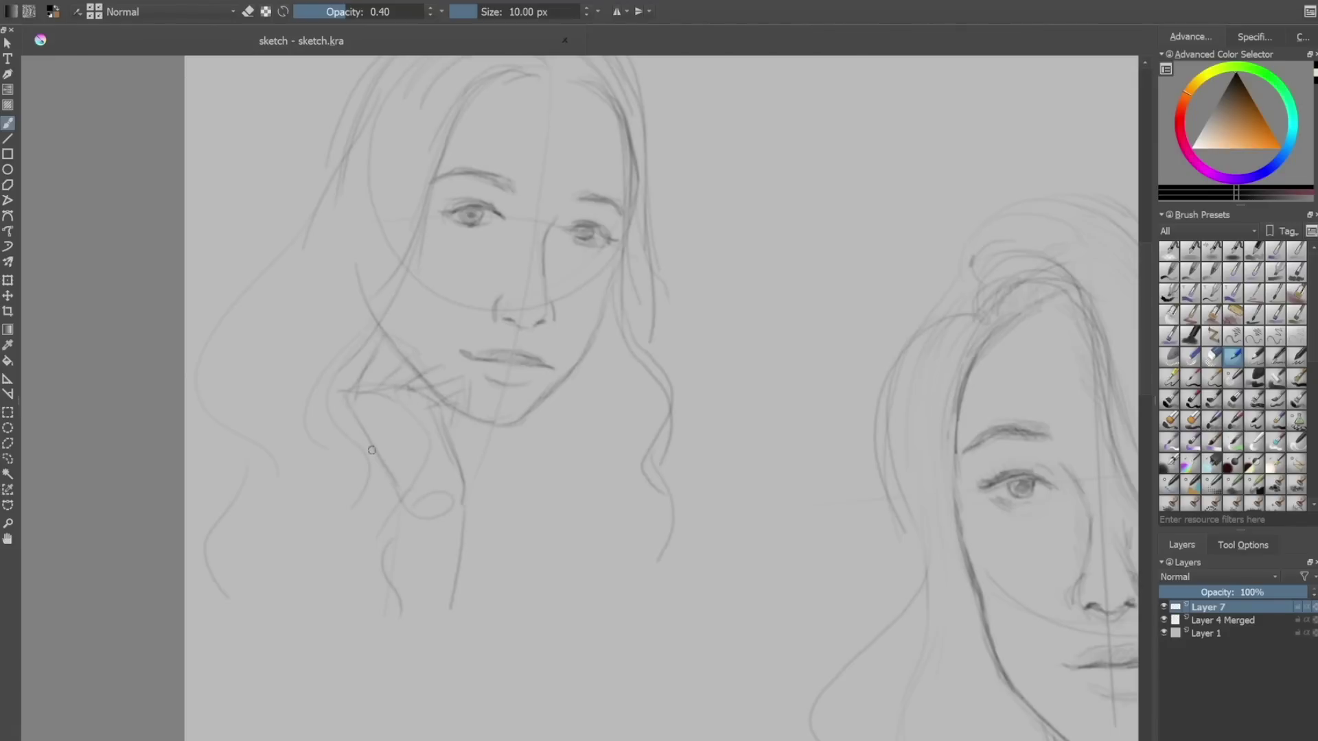
left_click_drag(400, 482, 397, 608)
left_click(1170, 357)
left_click(1213, 357)
left_click_drag(420, 504, 395, 615)
Step: Draw darker contours along both sides of the second figure's wrist and forearm
left_click(1233, 357)
left_click_drag(388, 469, 415, 507)
left_click_drag(466, 486, 451, 611)
left_click_drag(407, 501, 382, 611)
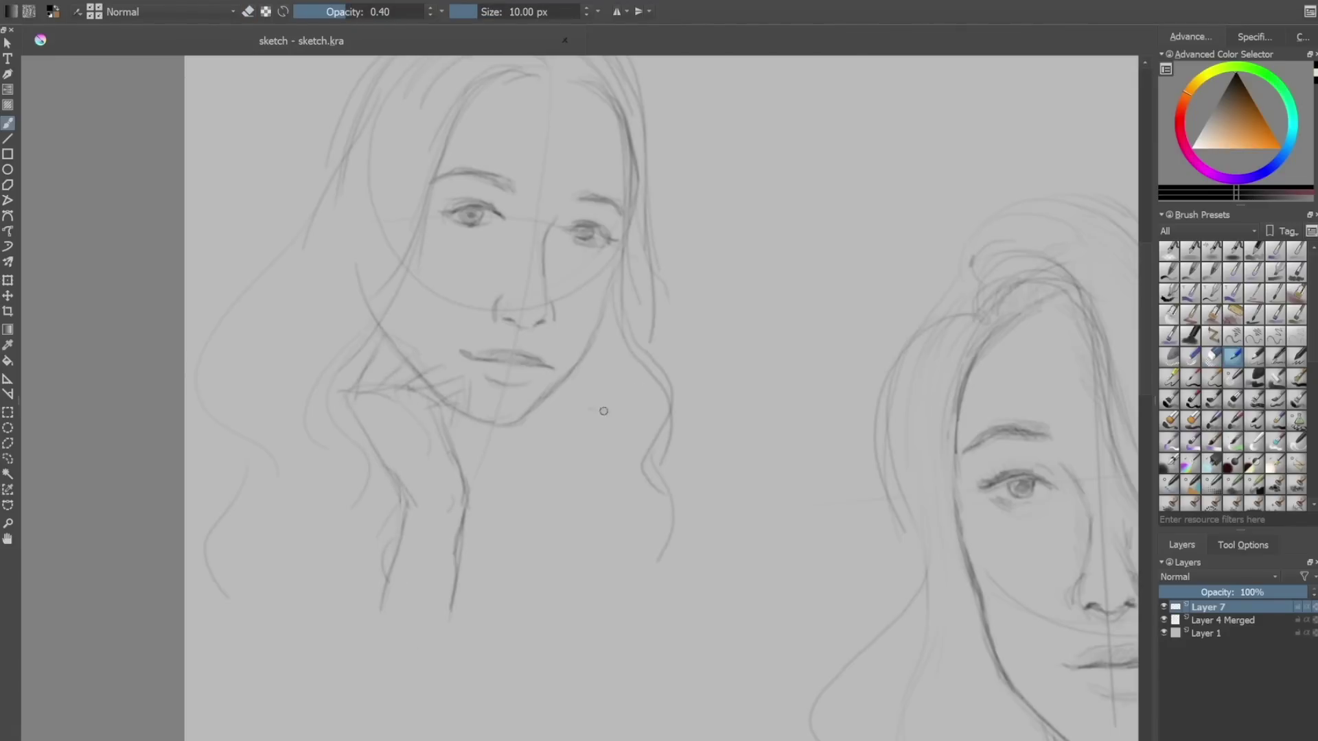
Step: Erase stray lines between the second figure's cheek and hair with a 60 px eraser
scroll(535, 584, "down", 3)
scroll(623, 570, "up", 1)
left_click(1213, 357)
left_click_drag(398, 376, 409, 407)
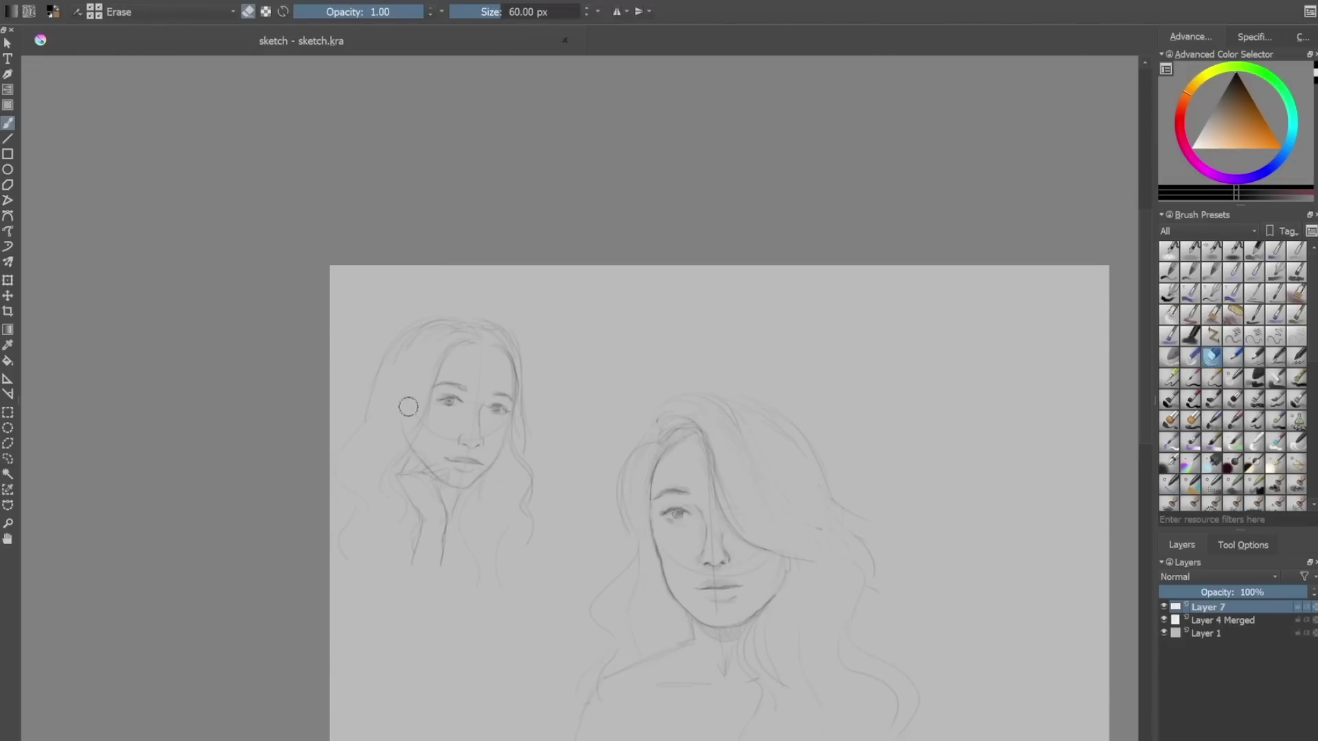
Step: Add long hair strokes around the crown and sides of the second figure with the 10 px pencil
left_click(1234, 356)
scroll(591, 412, "up", 1)
left_click_drag(370, 126, 352, 447)
scroll(352, 447, "up", 2)
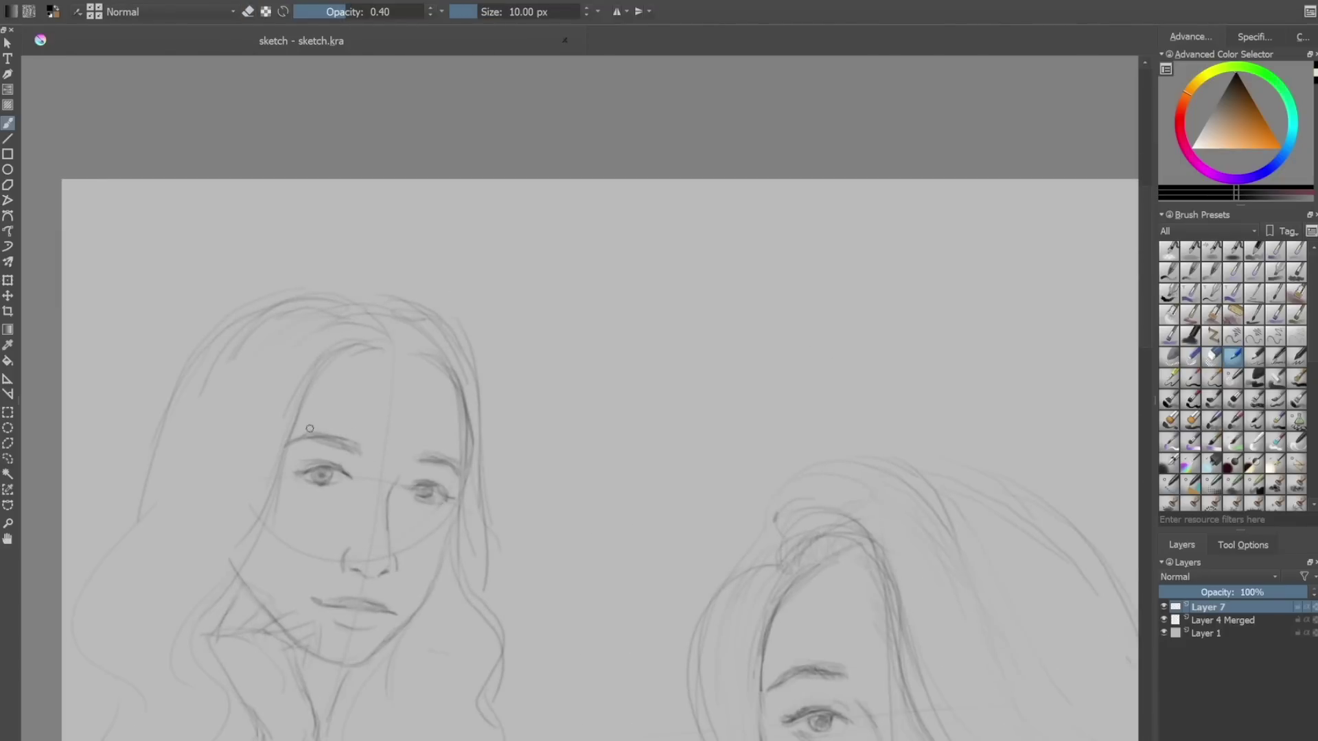
scroll(597, 398, "down", 3)
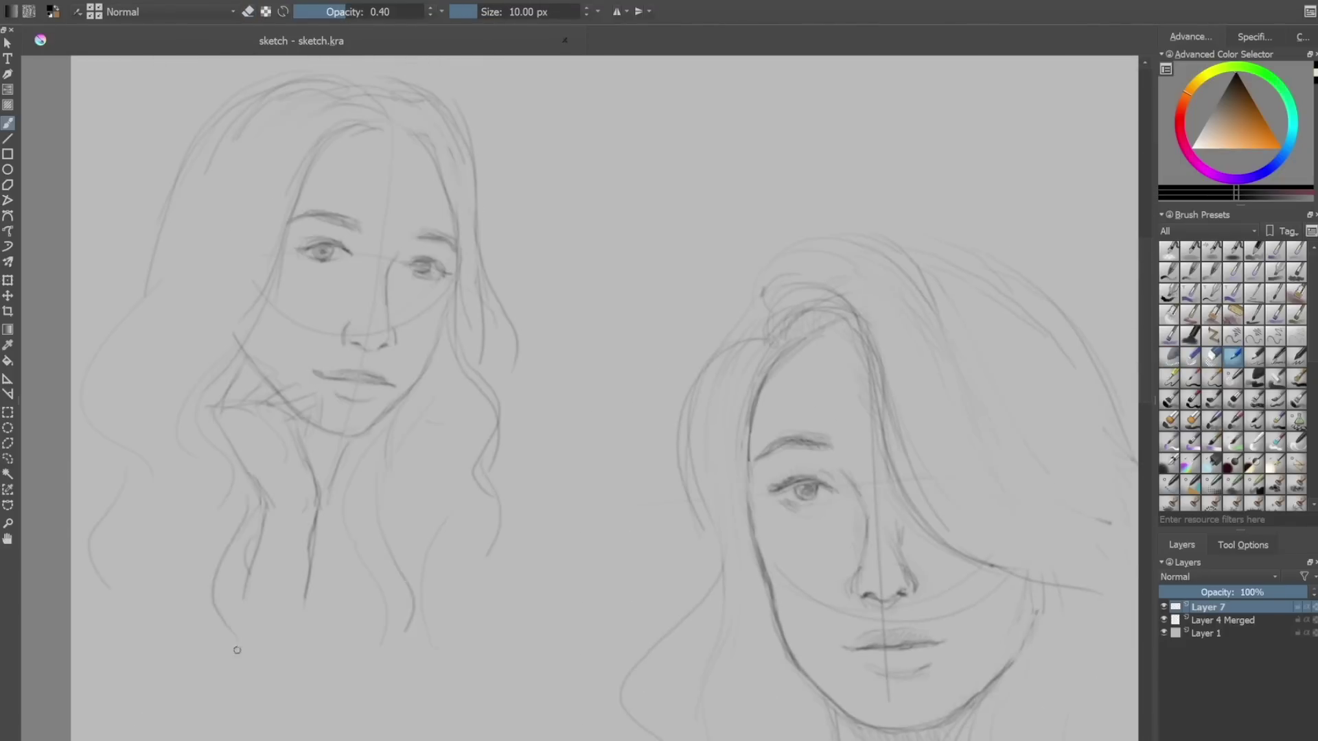
Step: Shade the hair of both portraits with diagonal hatching, including the large portrait's long locks
left_click_drag(262, 137, 289, 186)
scroll(490, 255, "down", 1)
left_click_drag(490, 255, 349, 338)
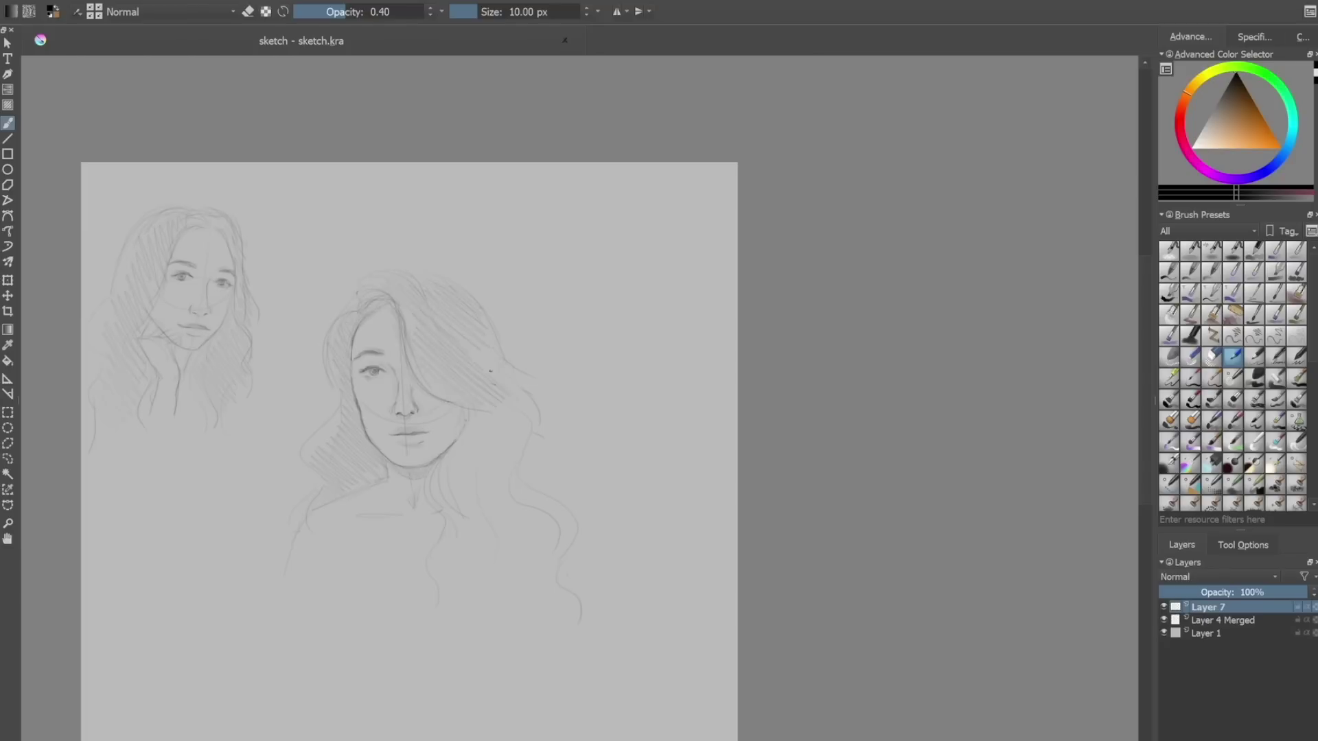
left_click_drag(473, 523, 546, 587)
left_click_drag(494, 461, 551, 511)
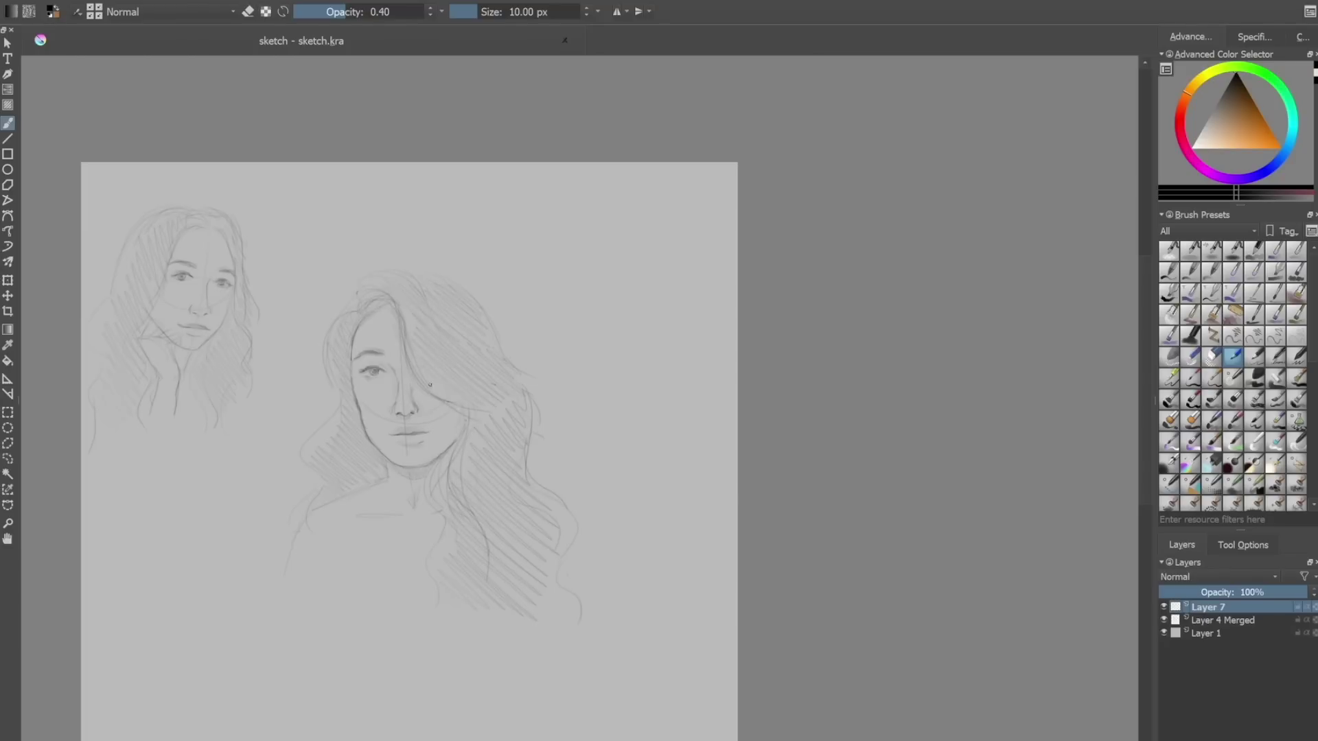
Step: Duplicate Layer 4 Merged and Layer 7 to darken the sketch lines
left_click(1223, 620)
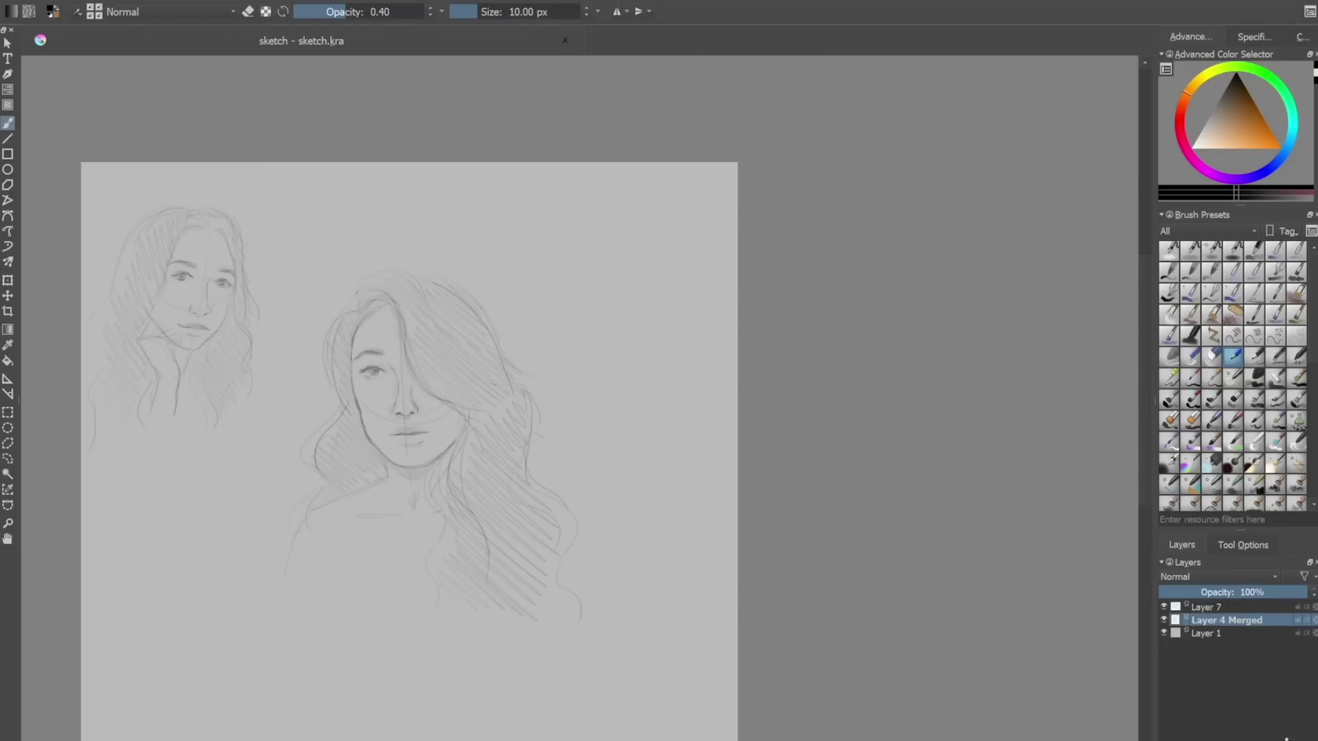
key("ctrl+j")
left_click(1208, 607)
key("ctrl+j")
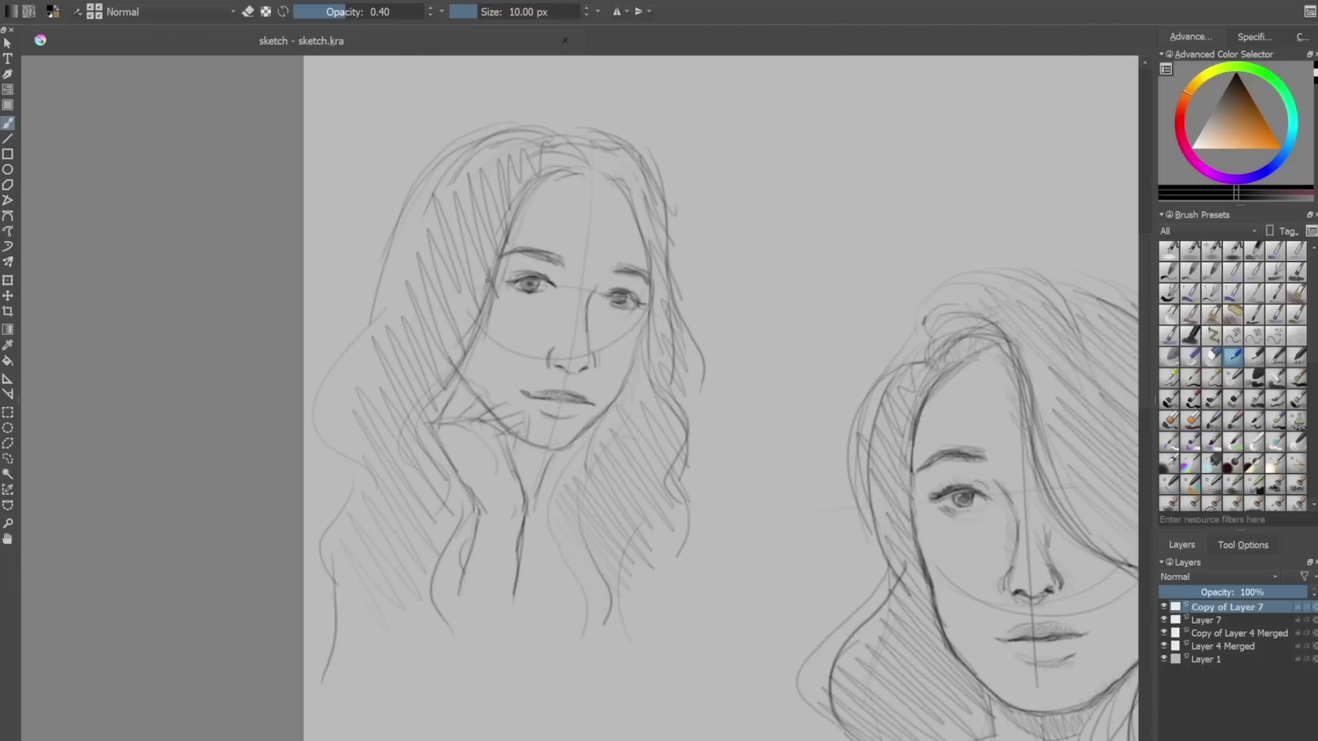
Step: Refine the curled fingers of the hand resting against the second figure's cheek
key("e")
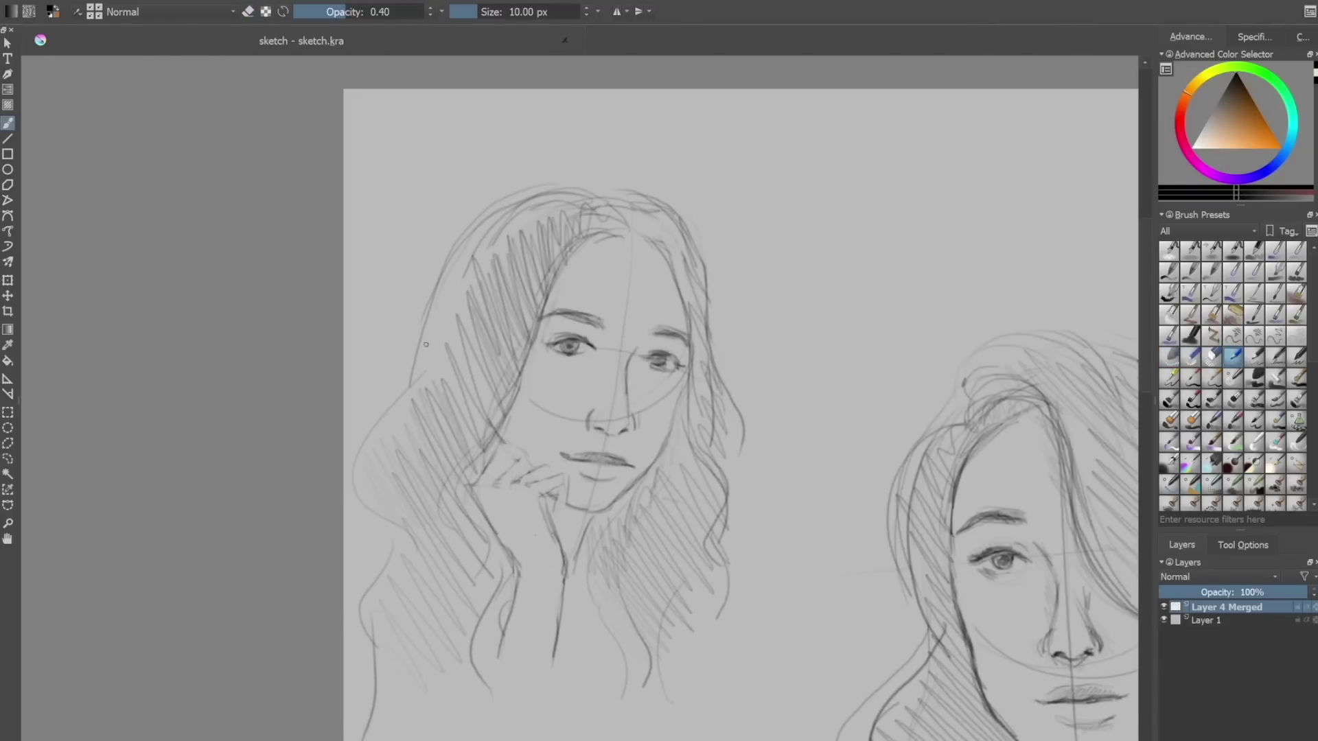
scroll(907, 601, "down", 5)
scroll(907, 600, "up", 5)
left_click_drag(568, 220, 606, 267)
left_click_drag(573, 251, 484, 266)
mouse_move(508, 223)
left_mouse_down()
mouse_move(449, 266)
mouse_move(458, 254)
left_mouse_up()
left_click_drag(463, 190, 507, 212)
Step: Erase overlapping lines inside the second figure's hand and wrist
key("e")
left_click_drag(489, 398, 495, 443)
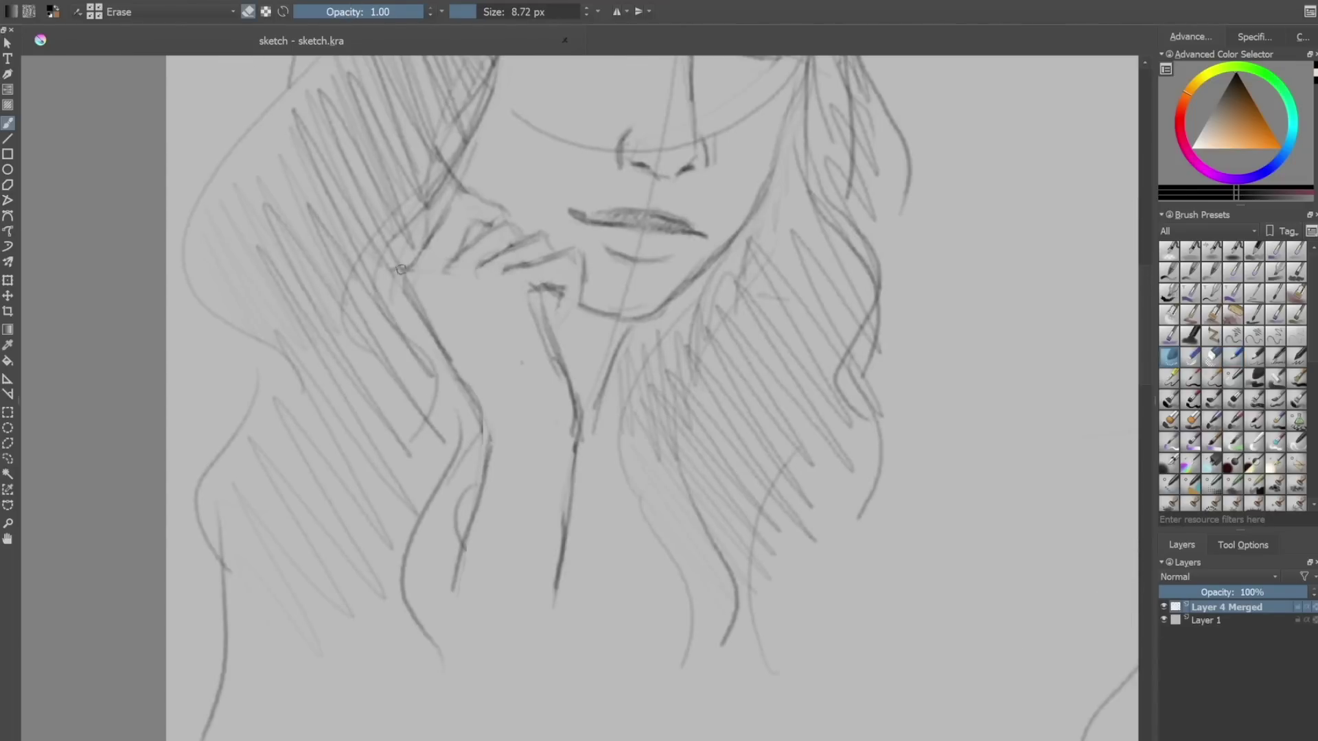
left_click_drag(531, 302, 553, 371)
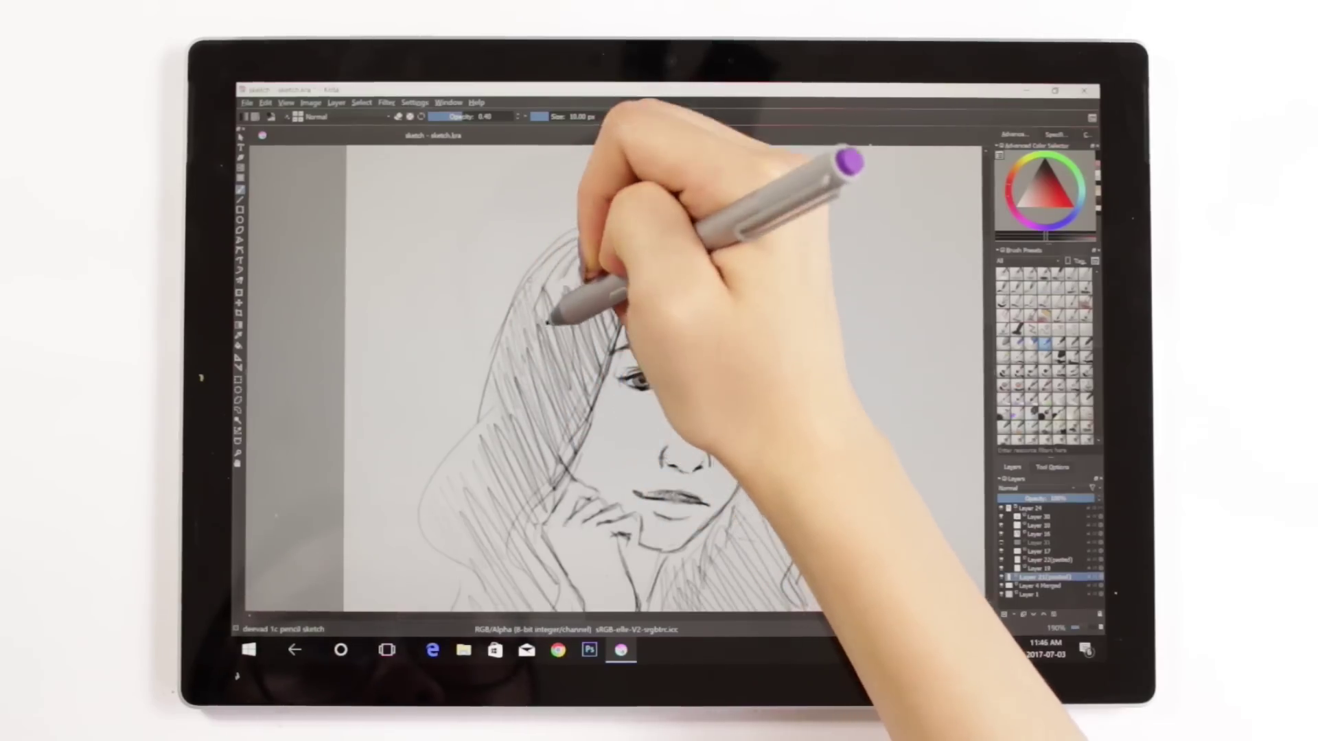
Step: Add more hatching strokes through the second figure's hair
mouse_move(548, 322)
left_mouse_down()
mouse_move(598, 238)
mouse_move(674, 272)
mouse_move(735, 274)
mouse_move(779, 370)
left_mouse_up()
mouse_move(431, 497)
left_mouse_down()
mouse_move(445, 542)
mouse_move(502, 422)
mouse_move(492, 357)
left_mouse_up()
mouse_move(647, 420)
left_mouse_down()
mouse_move(624, 418)
mouse_move(554, 274)
left_mouse_up()
mouse_move(618, 503)
left_mouse_down()
mouse_move(589, 447)
mouse_move(686, 339)
mouse_move(732, 256)
mouse_move(714, 261)
left_mouse_up()
mouse_move(341, 553)
left_mouse_down()
mouse_move(455, 558)
mouse_move(480, 486)
left_mouse_up()
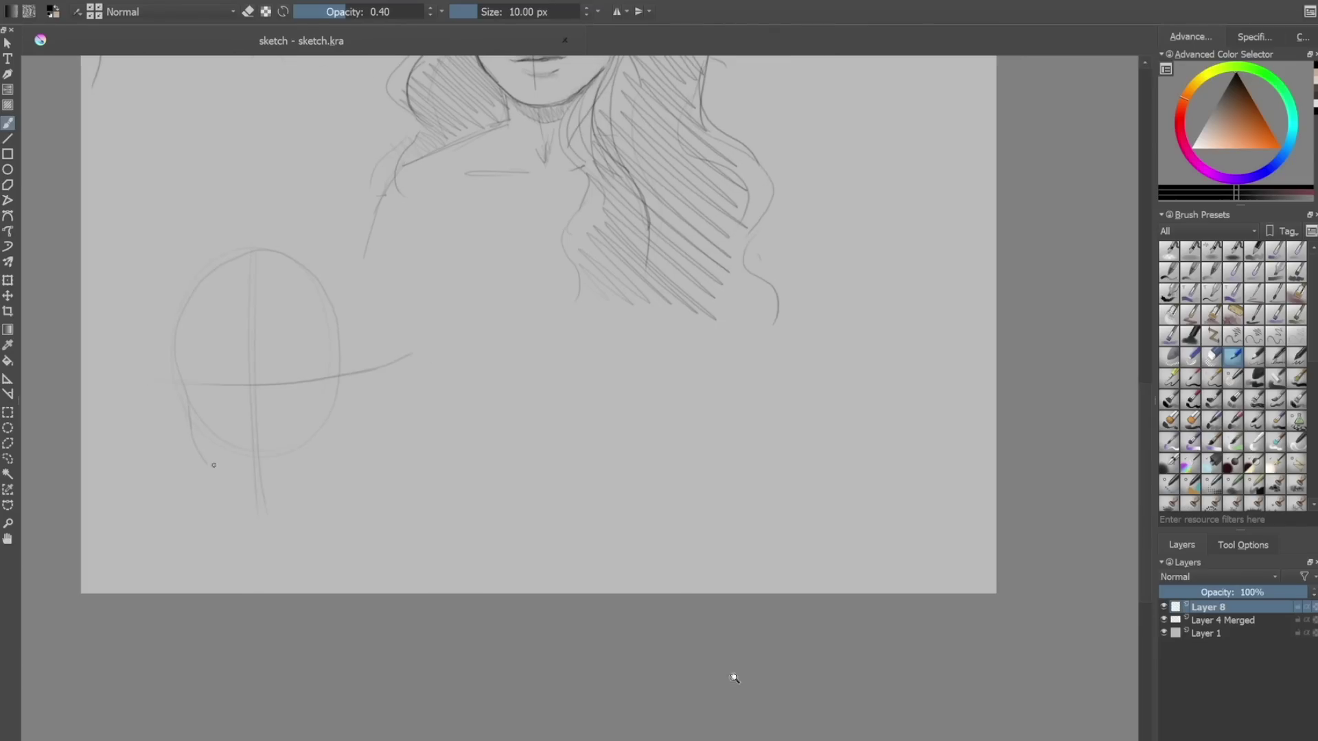
Step: Define the third head's jaw, cheeks and temple with darker contours, cleaning up stray jaw lines
scroll(213, 465, "up", 2)
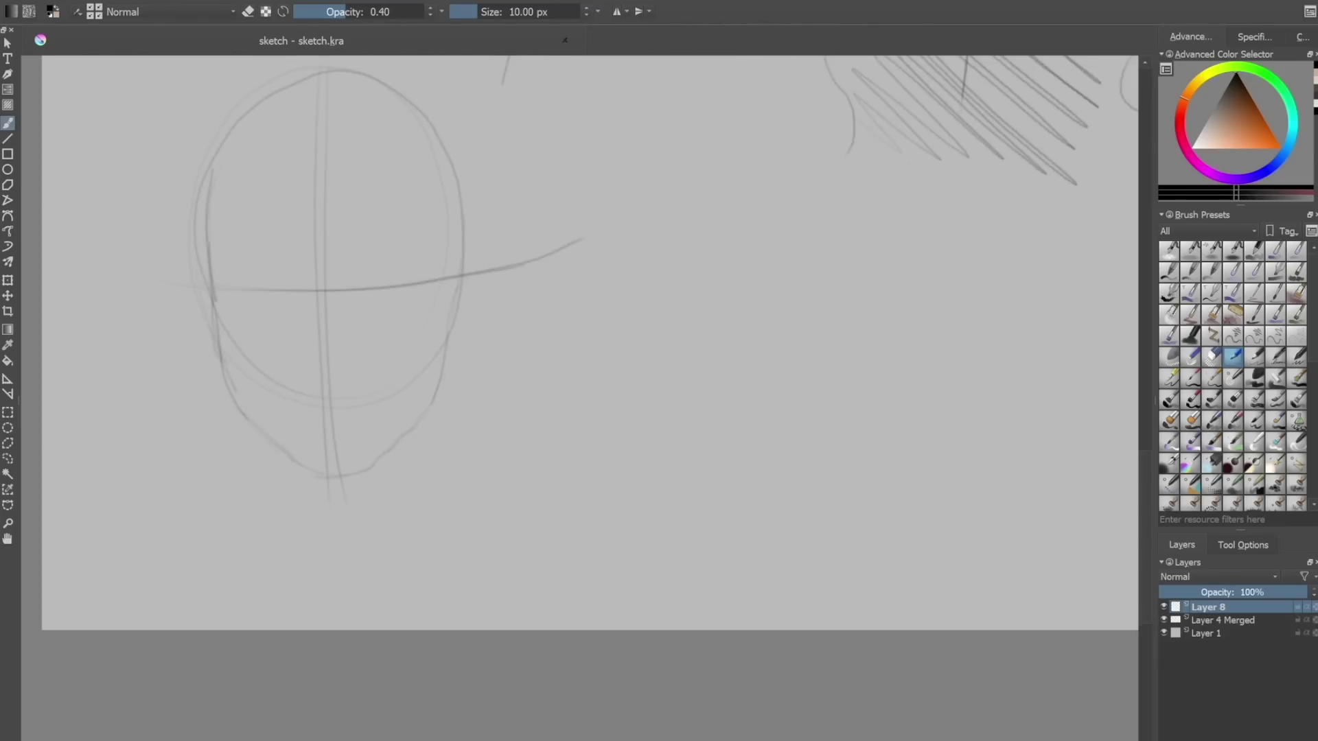
key("slash")
left_click_drag(261, 433, 200, 356)
key("slash")
left_click_drag(363, 473, 449, 331)
key("slash")
left_click_drag(221, 345, 267, 416)
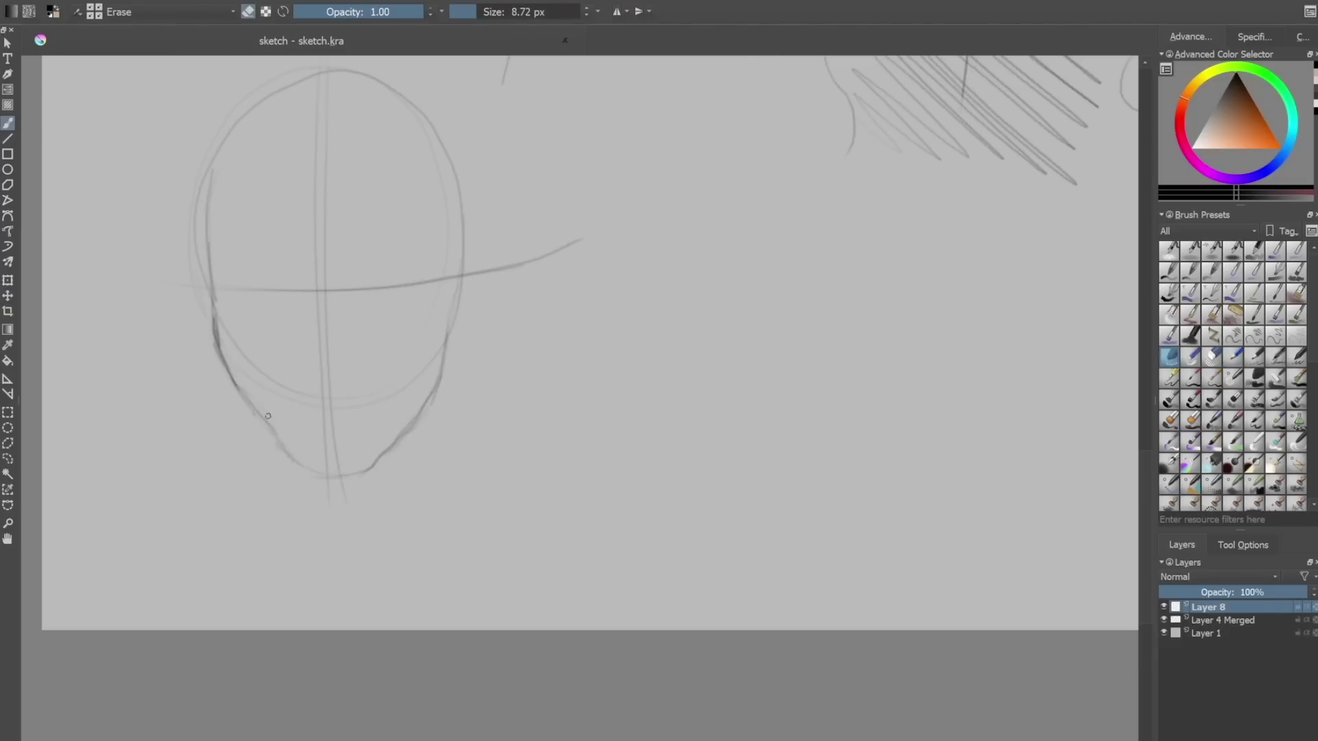
key("e")
left_click_drag(234, 147, 208, 265)
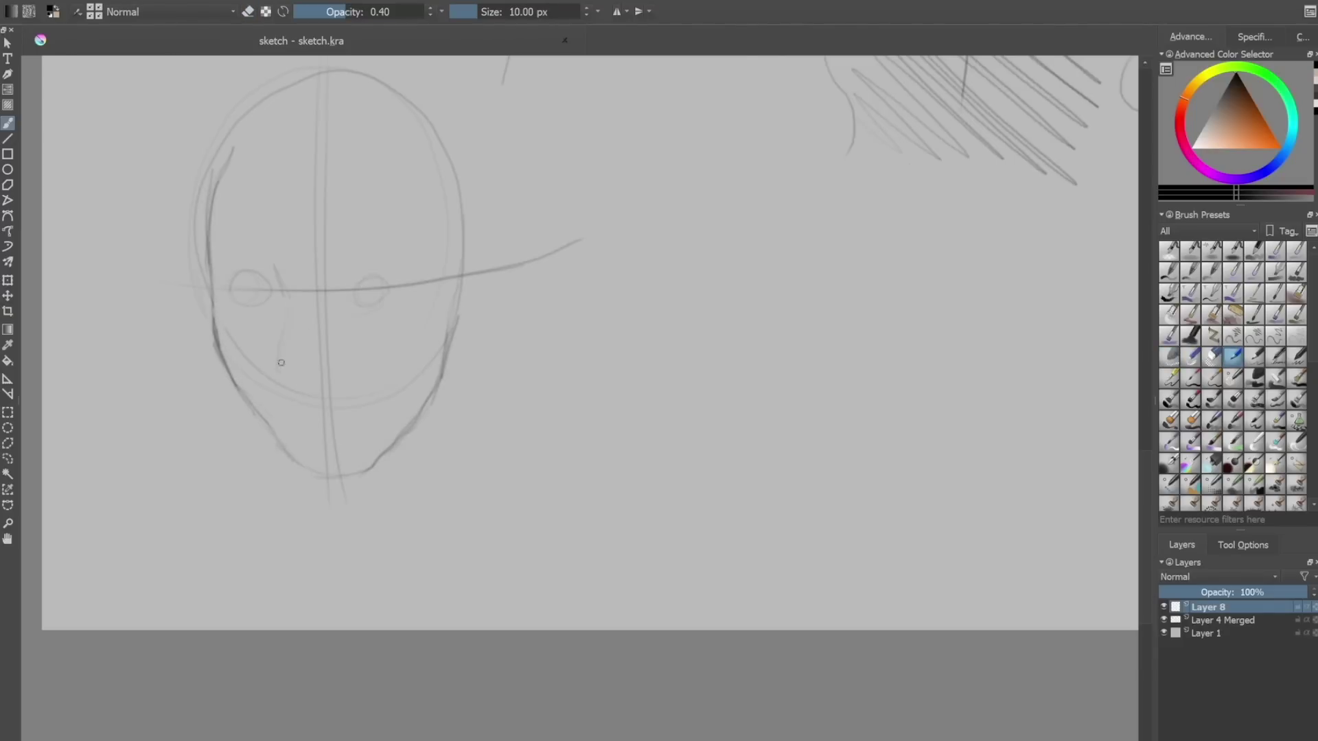
Step: Draw the eyelids and irises of both eyes on the third head
scroll(398, 284, "up", 3)
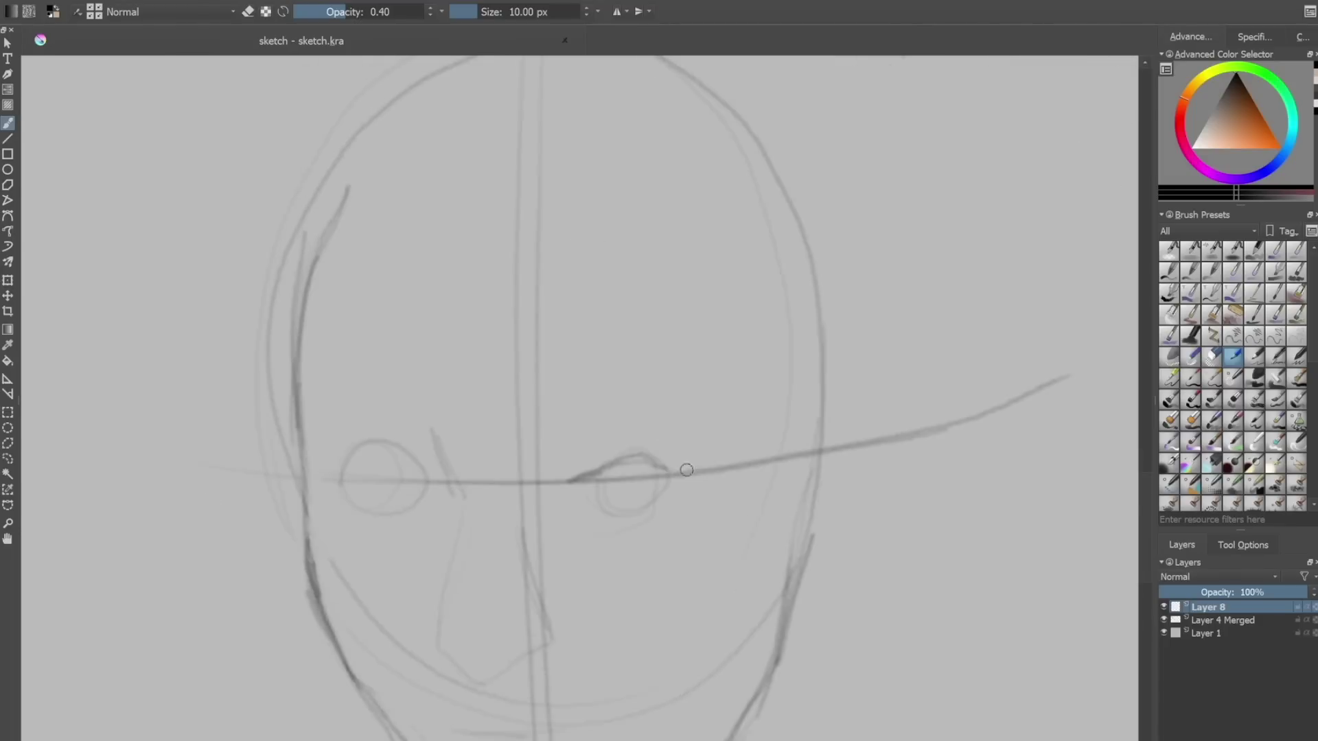
left_click_drag(686, 472, 578, 477)
mouse_move(333, 471)
left_mouse_down()
mouse_move(391, 465)
mouse_move(344, 457)
mouse_move(404, 451)
mouse_move(381, 490)
left_mouse_up()
left_click_drag(334, 464, 398, 453)
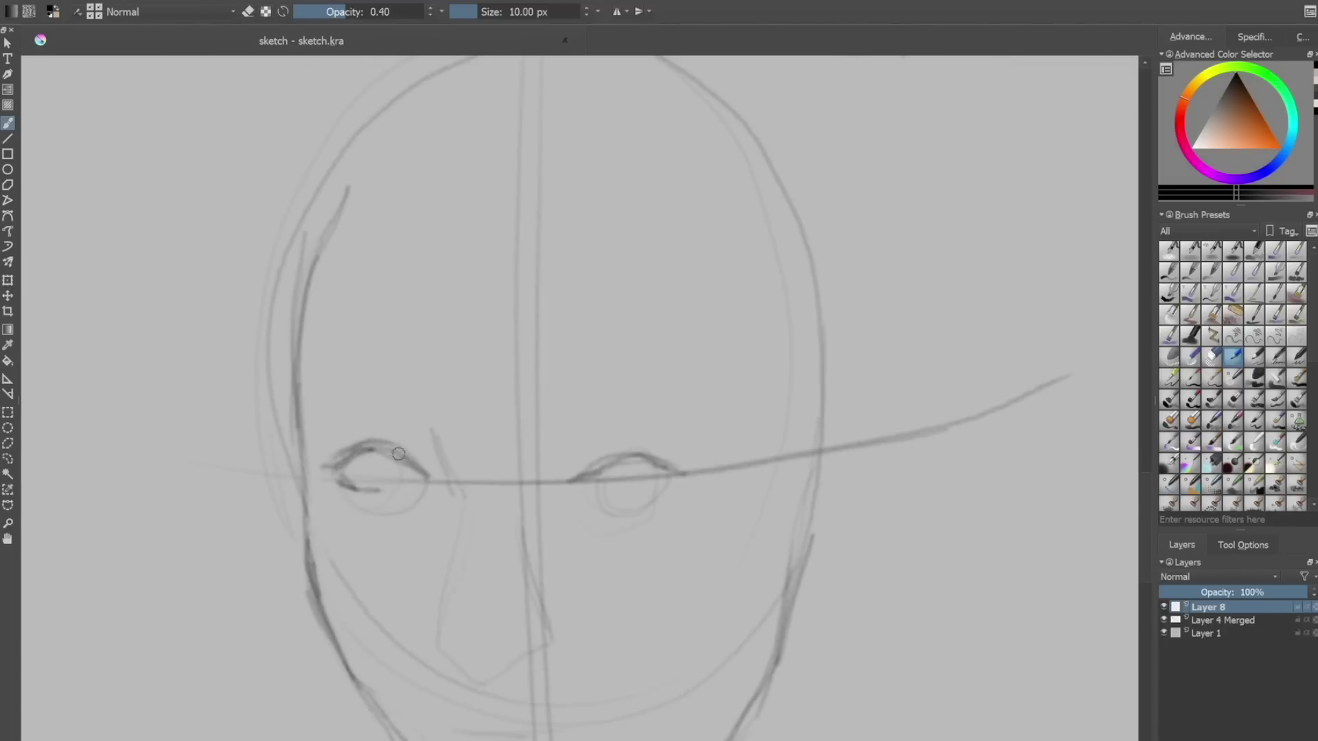
mouse_move(583, 473)
left_mouse_down()
mouse_move(705, 460)
mouse_move(623, 486)
left_mouse_up()
mouse_move(368, 458)
left_mouse_down()
mouse_move(395, 477)
mouse_move(383, 474)
left_mouse_up()
left_click_drag(632, 473, 631, 460)
Step: Sketch and fill both eyebrows on the third head
left_click_drag(589, 391, 660, 377)
left_click_drag(347, 381, 407, 396)
mouse_move(401, 387)
left_mouse_down()
mouse_move(339, 397)
mouse_move(371, 374)
left_mouse_up()
left_click_drag(359, 375, 410, 399)
left_click_drag(571, 399, 688, 381)
Step: Draw the nostrils and nose wing on the third face
scroll(682, 378, "down", 4)
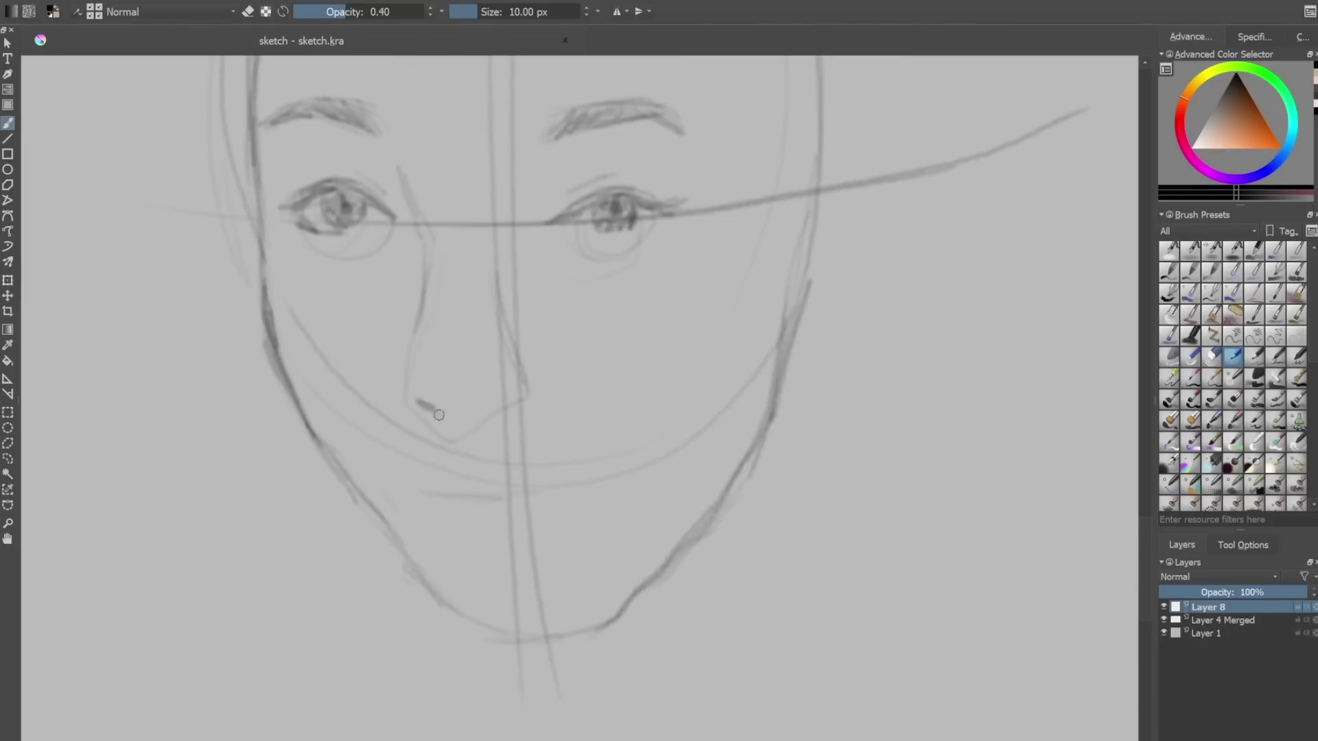
left_click_drag(434, 410, 415, 400)
left_click_drag(468, 409, 517, 402)
left_click_drag(532, 392, 520, 355)
Step: Sketch the third face's mouth line and corner, erasing the line's lower middle section
left_click_drag(382, 471, 539, 474)
mouse_move(408, 486)
left_mouse_down()
mouse_move(480, 492)
mouse_move(539, 475)
left_mouse_up()
left_click_drag(582, 478, 555, 494)
key("e")
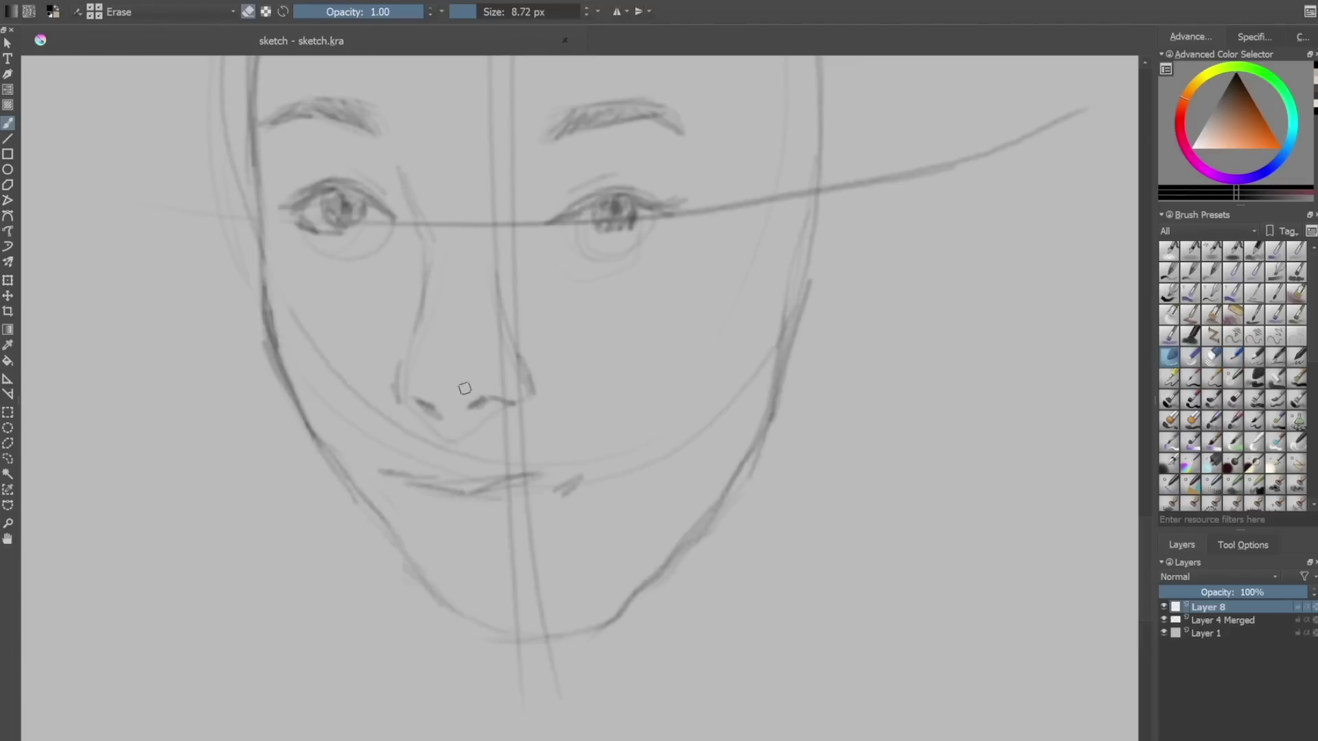
left_click_drag(451, 496, 525, 497)
Step: Draw and shade the upper lip and outline the lower lip of the third face
key("slash")
left_click_drag(401, 479, 434, 503)
mouse_move(582, 478)
left_mouse_down()
mouse_move(534, 519)
mouse_move(487, 530)
left_mouse_up()
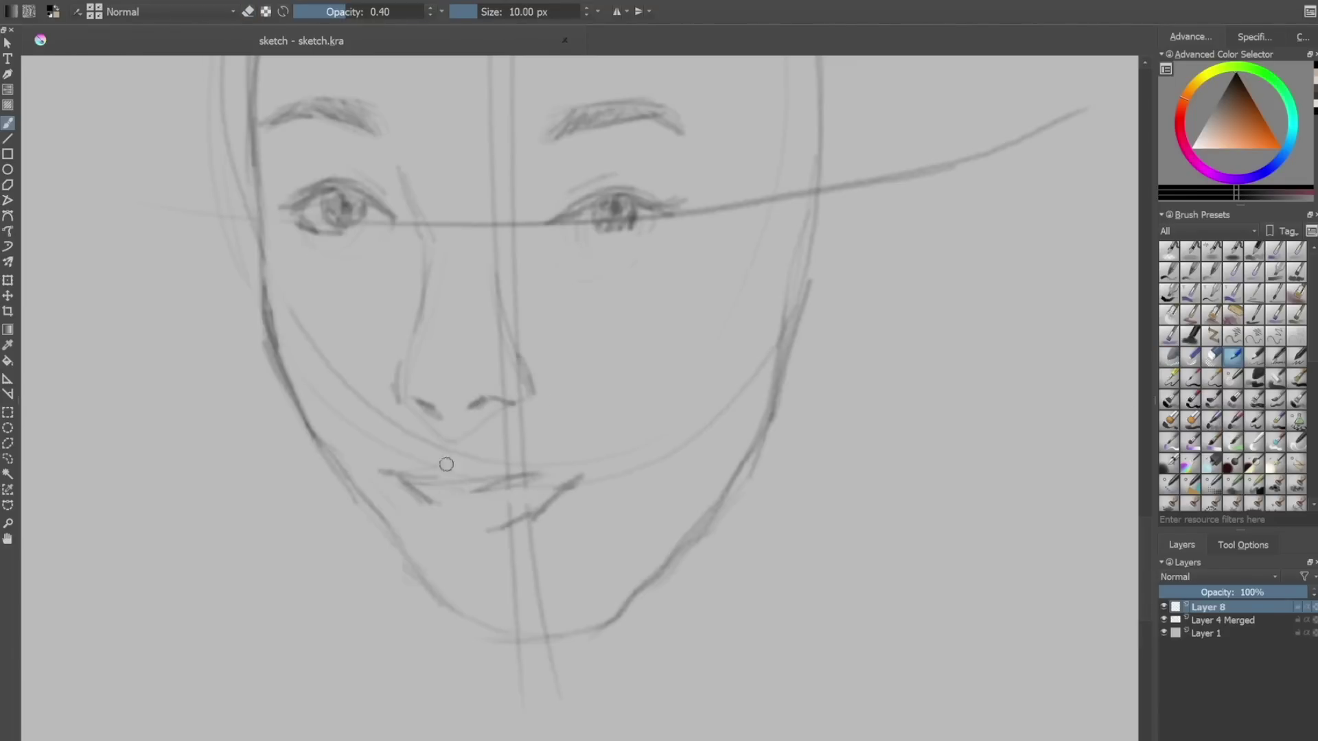
left_click_drag(446, 462, 506, 470)
left_click_drag(413, 479, 580, 476)
left_click_drag(446, 549, 546, 540)
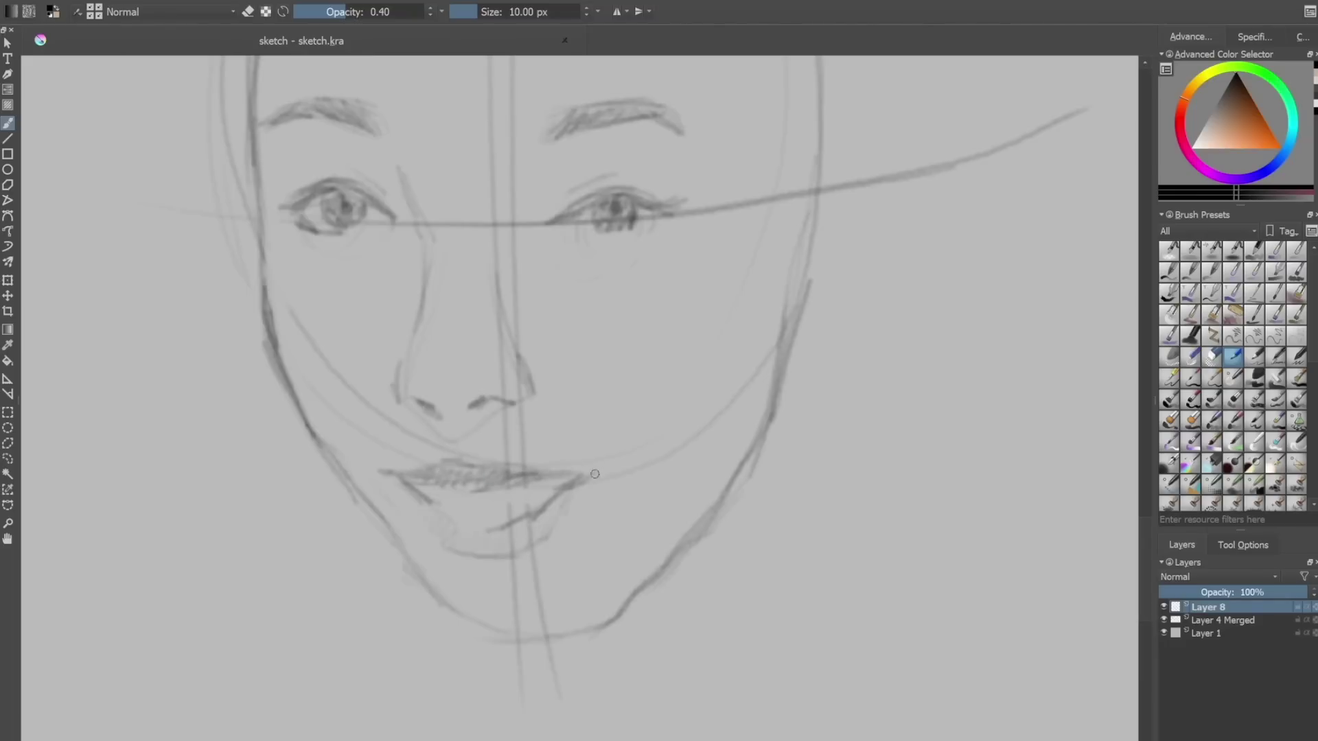
Step: Add lower lids, eyelid creases and lashes to the third face's eyes
key("/")
key("/")
left_click_drag(593, 239, 659, 232)
left_click_drag(553, 218, 604, 181)
left_click_drag(305, 180, 386, 198)
left_click_drag(295, 192, 267, 200)
Step: Strengthen the nose bridge and both nostril wings of the third face
left_click_drag(440, 330, 412, 355)
left_click_drag(466, 252, 472, 302)
left_click_drag(504, 389, 508, 425)
left_click_drag(371, 396, 378, 429)
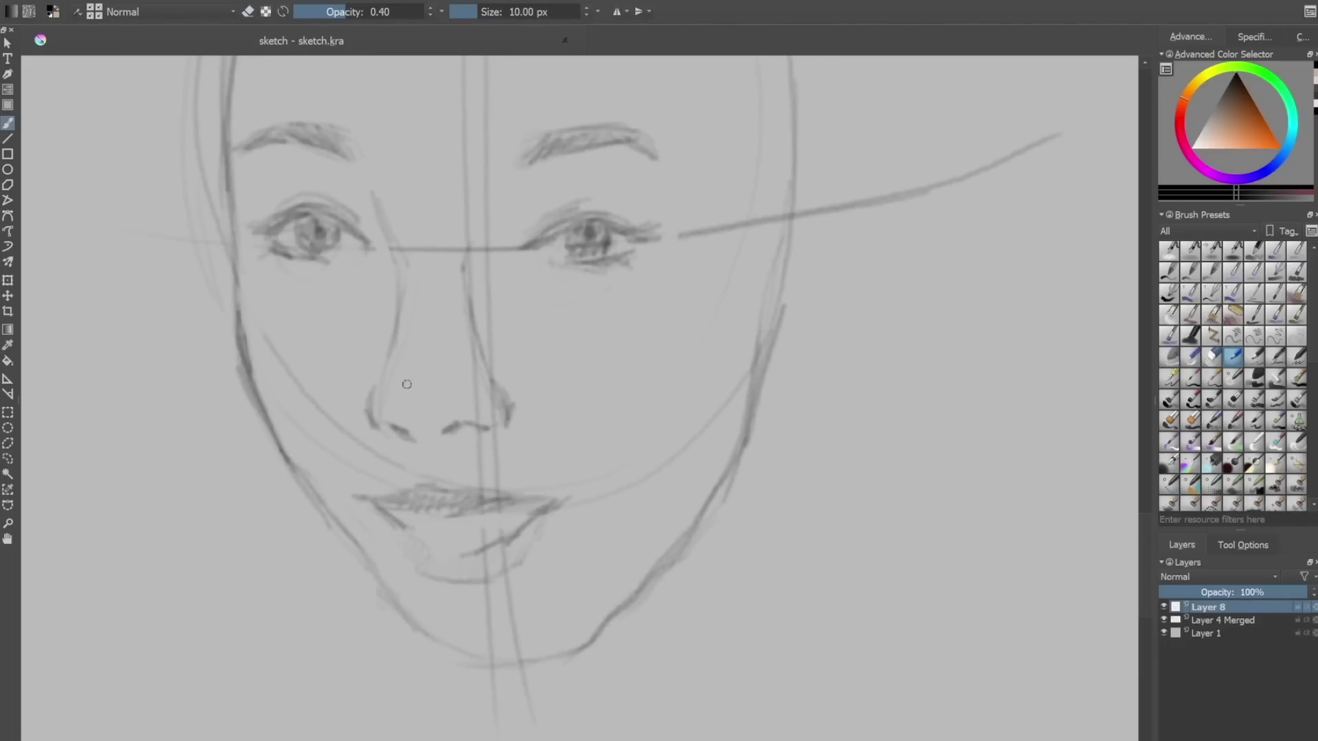
Step: Erase parts of the construction circle crossing the third face's cheeks and mouth area
scroll(924, 624, "down", 5)
scroll(882, 676, "up", 4)
key("/")
mouse_move(306, 374)
left_mouse_down()
mouse_move(400, 509)
mouse_move(563, 457)
left_mouse_up()
Step: Reinforce the third head's cheeks, jawline and chin with darker contour strokes
key("/")
left_click_drag(256, 319, 319, 453)
mouse_move(345, 488)
left_mouse_down()
mouse_move(406, 514)
mouse_move(578, 417)
left_mouse_up()
left_click_drag(294, 394, 377, 505)
left_click_drag(544, 428, 443, 514)
left_click_drag(251, 272, 295, 374)
Step: Darken the third face's side contour and shape the lower lip
key("/")
key("/")
mouse_move(249, 213)
left_mouse_down()
mouse_move(294, 392)
mouse_move(328, 438)
left_mouse_up()
mouse_move(302, 411)
left_mouse_down()
mouse_move(471, 499)
mouse_move(572, 402)
left_mouse_up()
left_click_drag(458, 412, 388, 437)
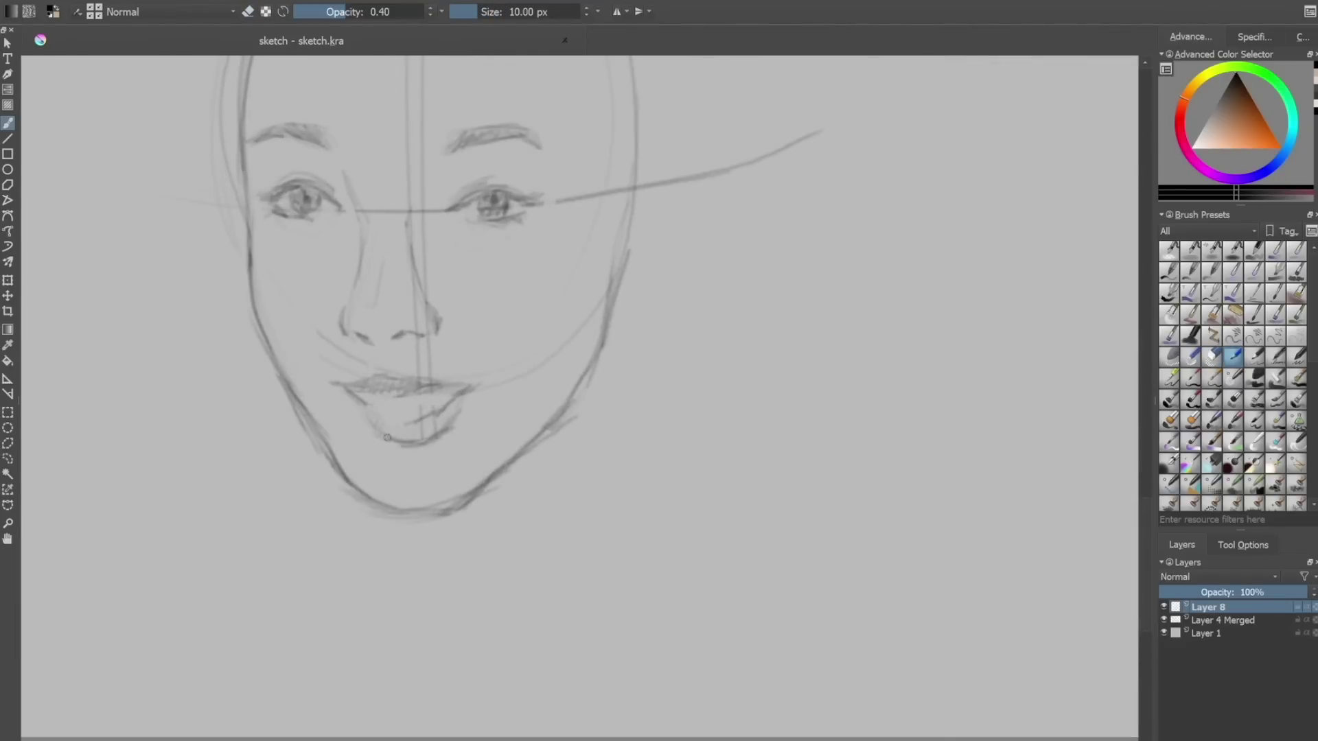
Step: Erase stray strokes along the third head's chin and jaw, and touch up the lower lip
key("/")
left_click_drag(434, 517, 476, 500)
left_click_drag(597, 381, 671, 632)
scroll(670, 633, "down", 2)
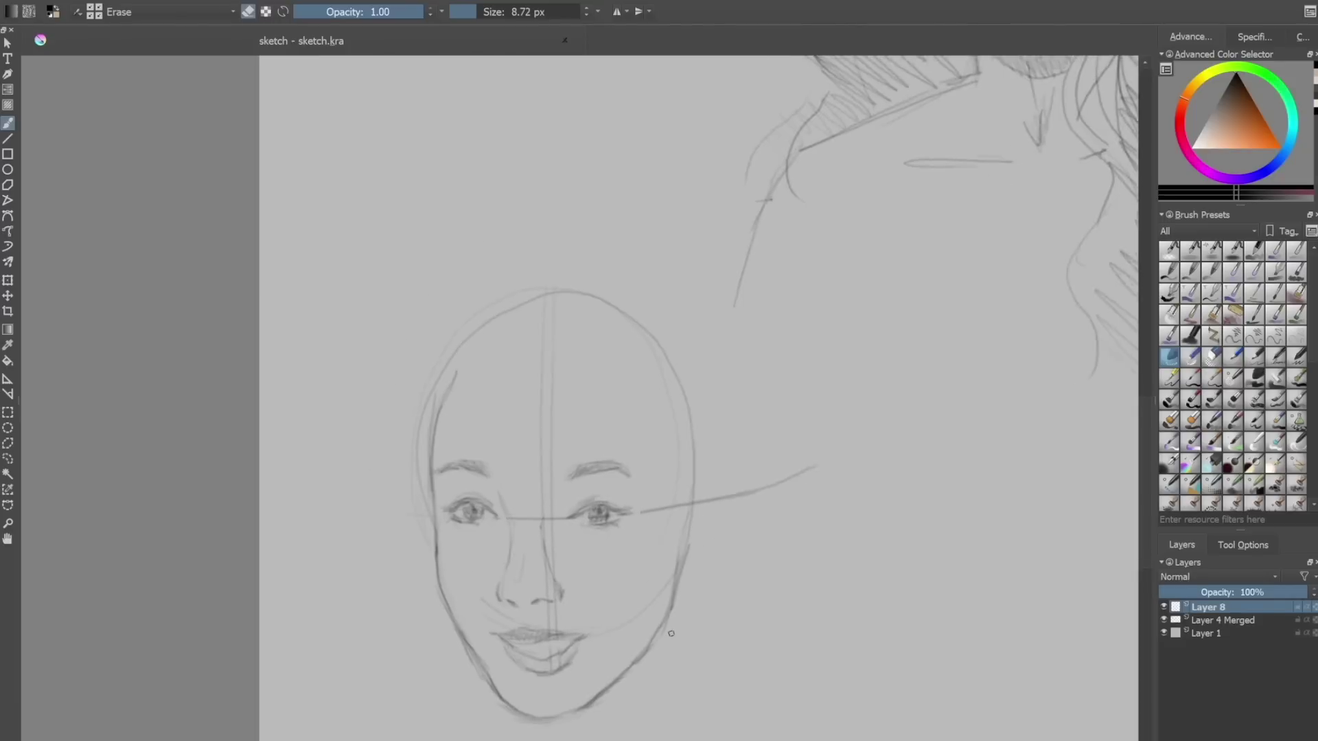
key("/")
left_click_drag(563, 623, 524, 635)
Step: Draw the third head's hairline on both sides of the forehead and down past the cheeks
left_click_drag(569, 312, 653, 528)
left_click_drag(505, 313, 398, 529)
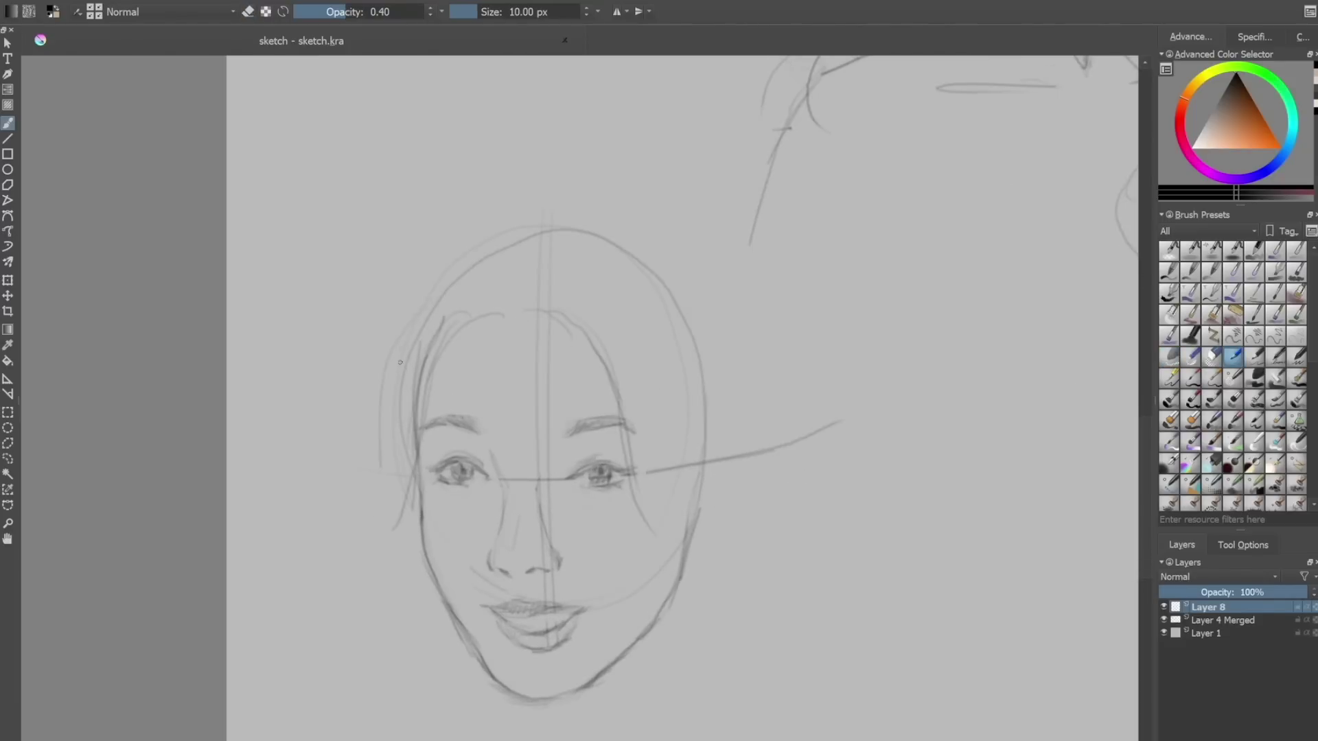
left_click_drag(395, 408, 357, 600)
mouse_move(528, 305)
left_mouse_down()
mouse_move(615, 363)
mouse_move(697, 574)
left_mouse_up()
left_click_drag(500, 302, 416, 414)
Step: Draw the third head's outer hair over the crown with wavy locks falling on both sides
left_click_drag(521, 230, 680, 387)
left_click_drag(545, 252, 672, 416)
left_click_drag(577, 225, 766, 471)
left_click_drag(727, 461, 766, 631)
scroll(560, 566, "down", 4)
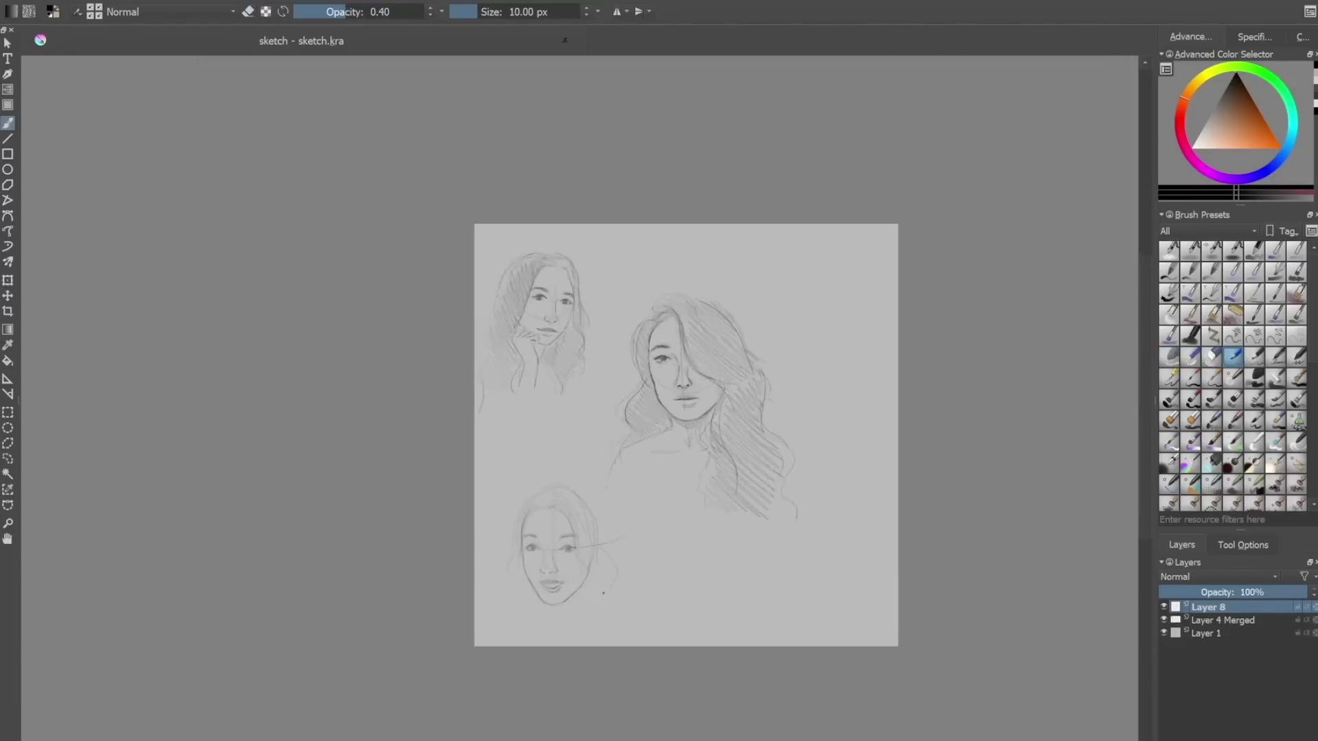
scroll(818, 707, "up", 2)
left_click_drag(403, 386, 454, 463)
left_click_drag(341, 480, 333, 551)
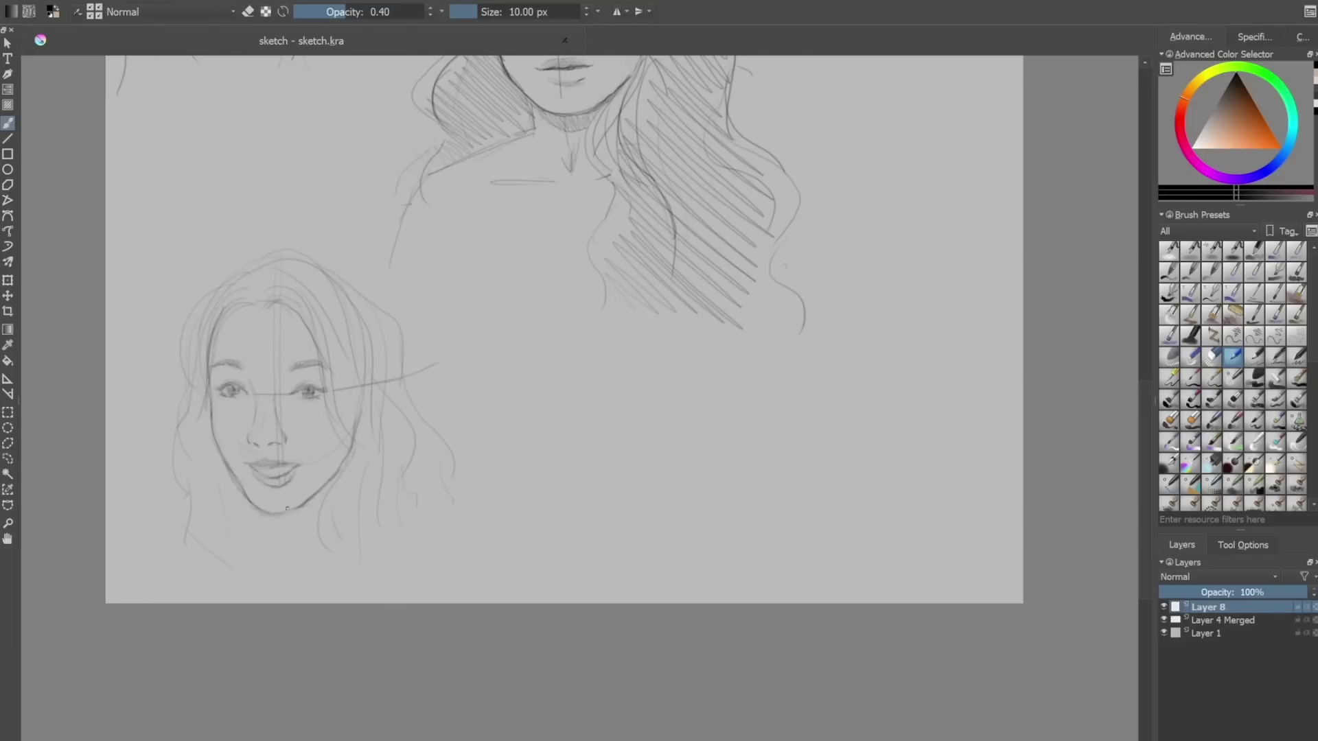
Step: Erase the wavy outer locks and stray hair ends around the third head
key("e")
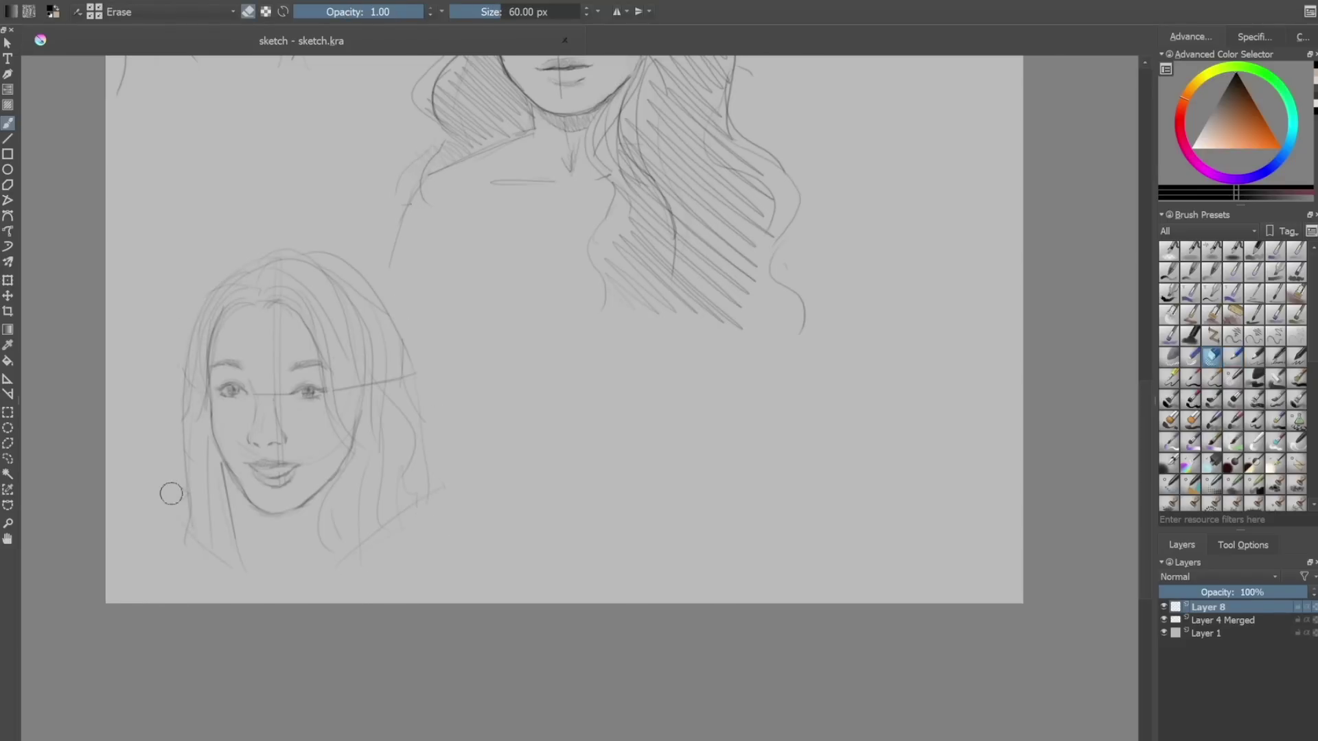
mouse_move(304, 290)
left_mouse_down()
mouse_move(362, 473)
mouse_move(333, 536)
left_mouse_up()
left_click_drag(189, 368, 202, 444)
mouse_move(385, 474)
left_mouse_down()
mouse_move(402, 400)
mouse_move(408, 446)
left_mouse_up()
Step: Draw straight hair strands falling down both sides of the third head
key("slash")
left_click_drag(324, 482, 339, 533)
left_click_drag(357, 281, 434, 453)
left_click_drag(370, 370, 395, 528)
left_click_drag(335, 329, 374, 492)
left_click_drag(201, 379, 201, 434)
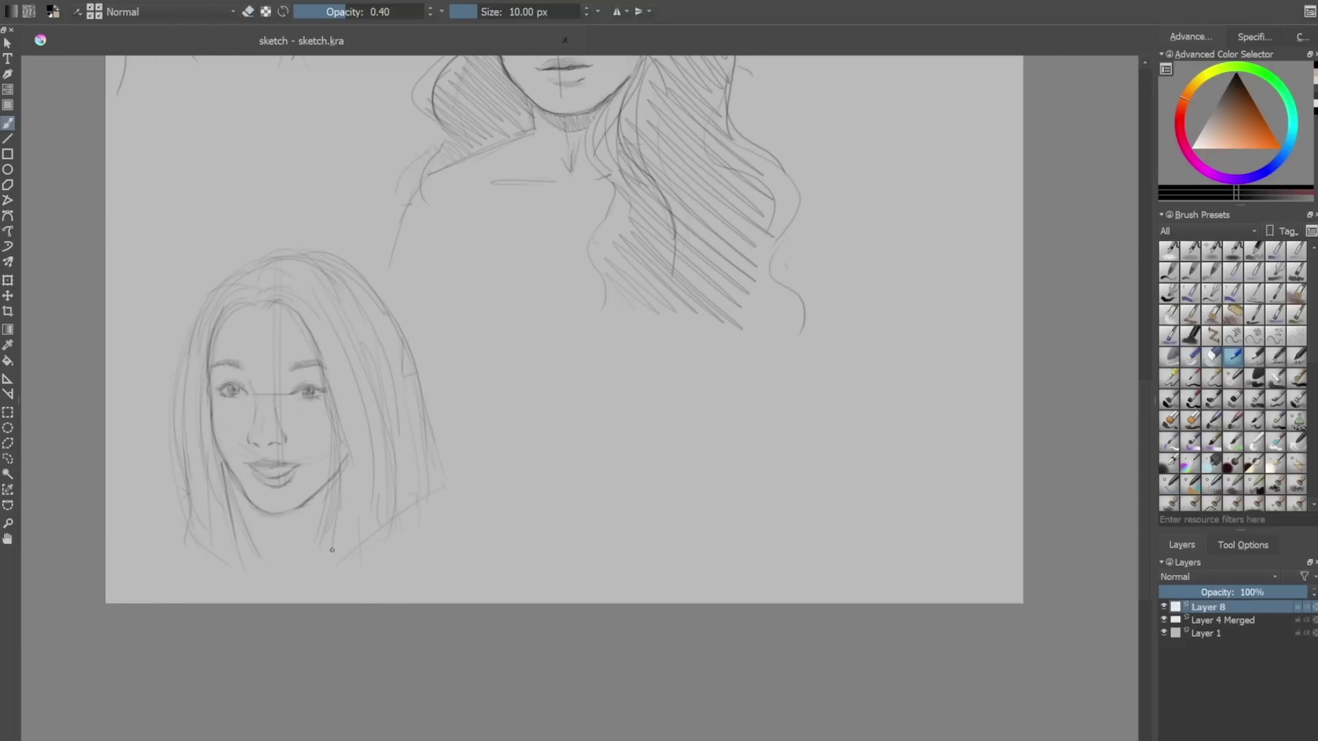
Step: Merge Layer 8 down into Layer 4 Merged
scroll(333, 550, "down", 3)
key("slash")
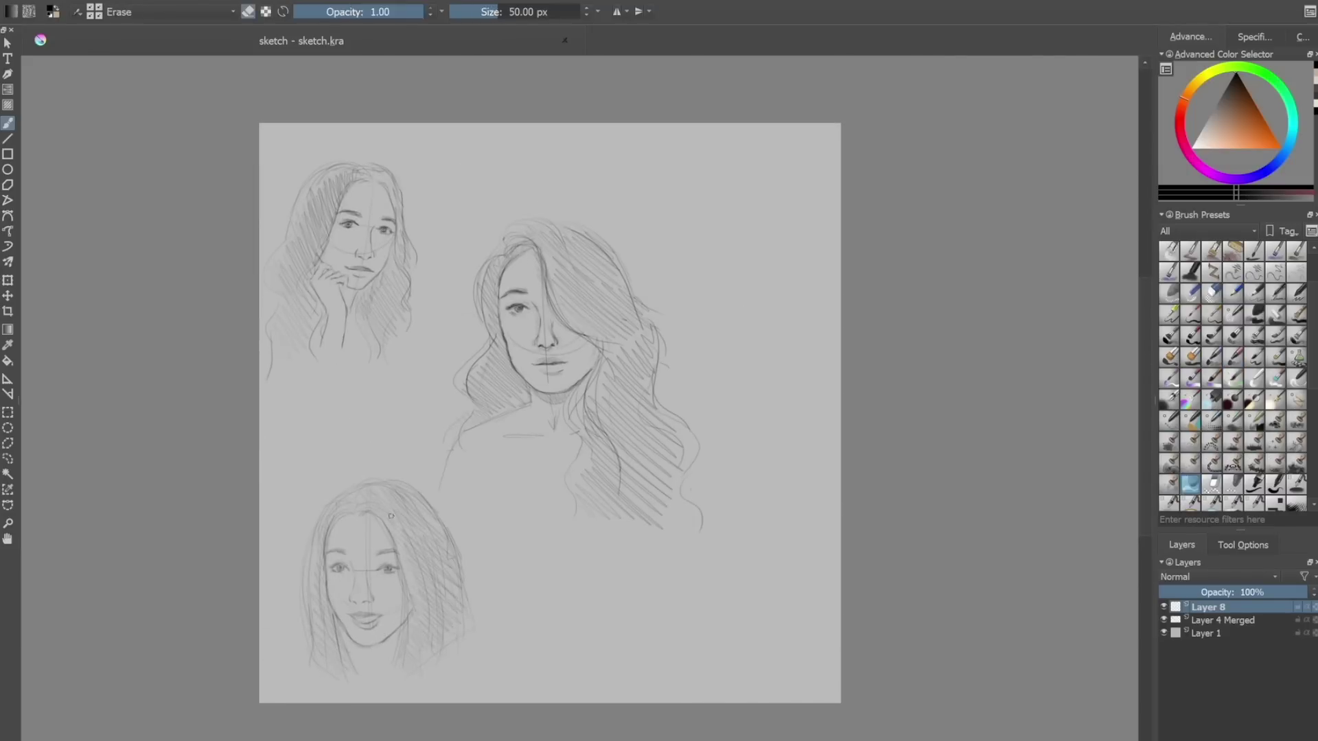
key("slash")
key("ctrl+e")
Step: Erase the construction curve crossing the large portrait's face around the nose
scroll(406, 376, "up", 2)
key("slash")
left_click_drag(537, 335, 575, 351)
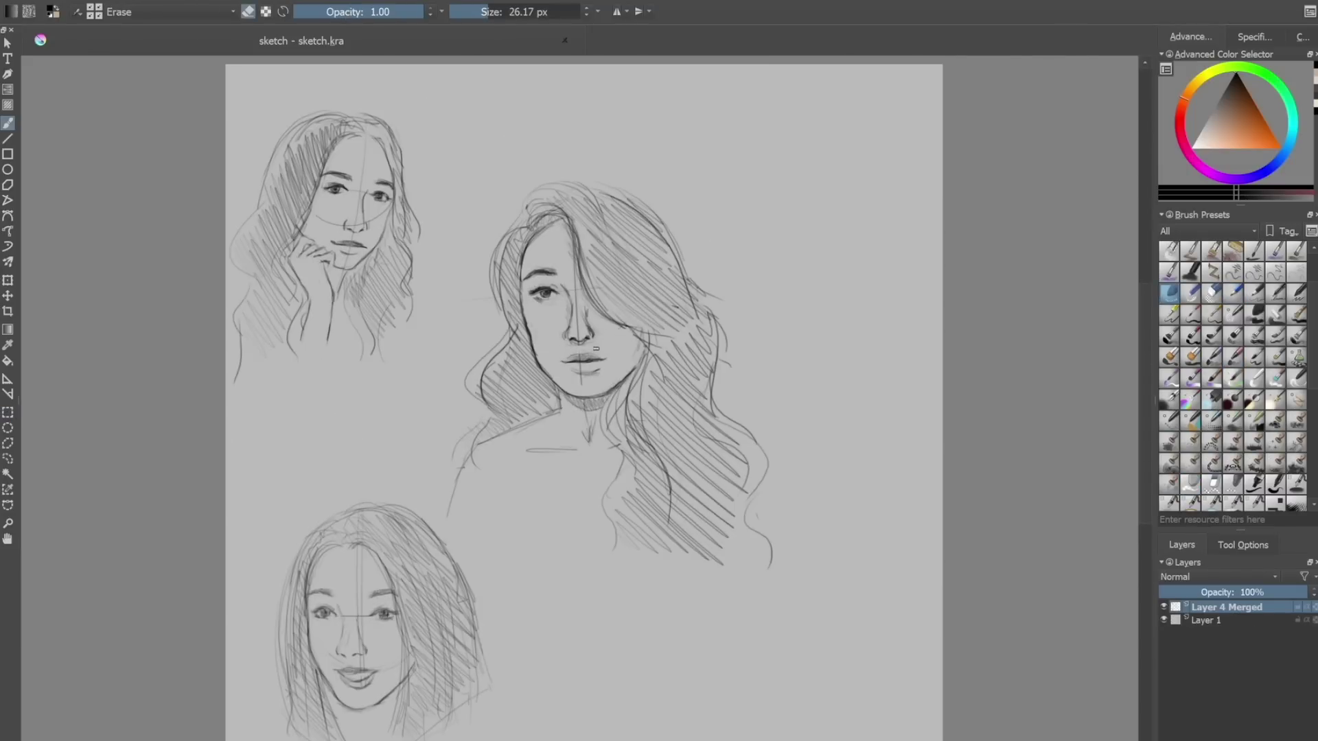
Step: Reduce the eraser to 8.72 px and clean the vertical guide line from the large portrait's lips
scroll(576, 289, "up", 3)
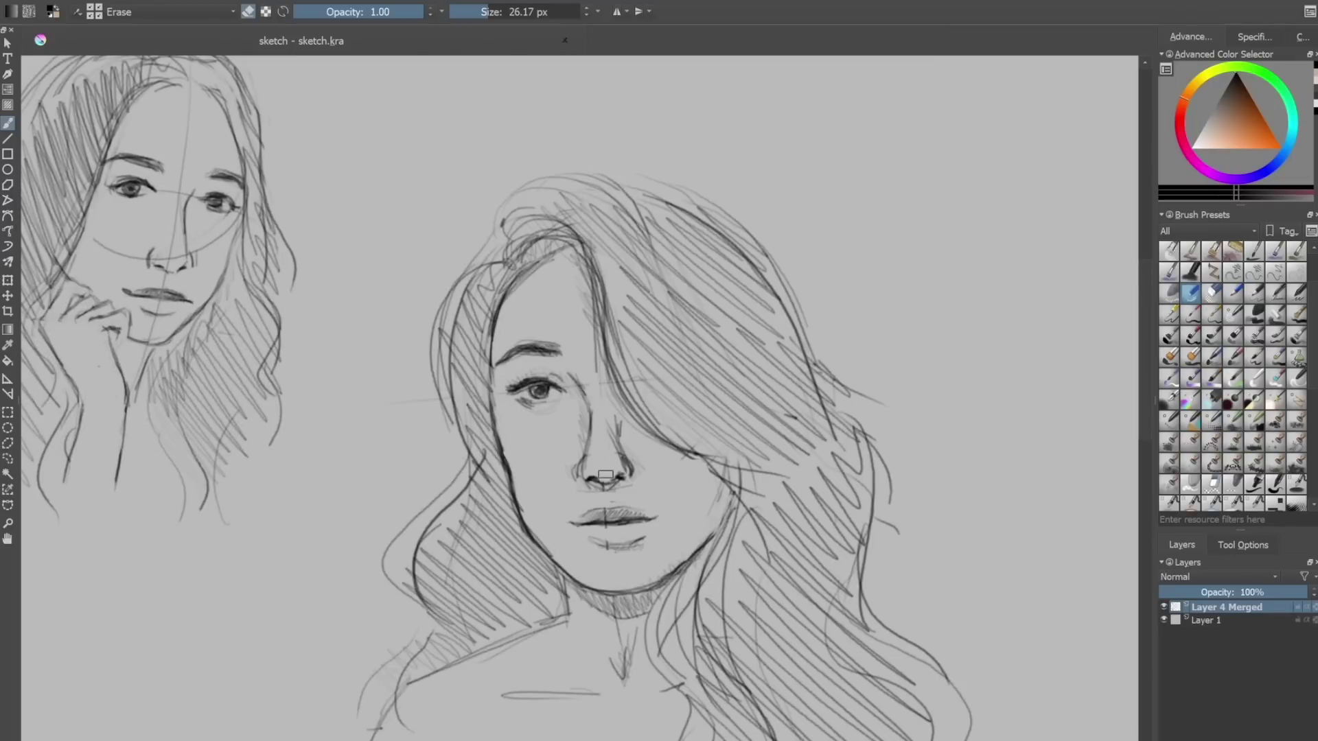
key("bracketleft")
key("bracketleft")
key("bracketleft")
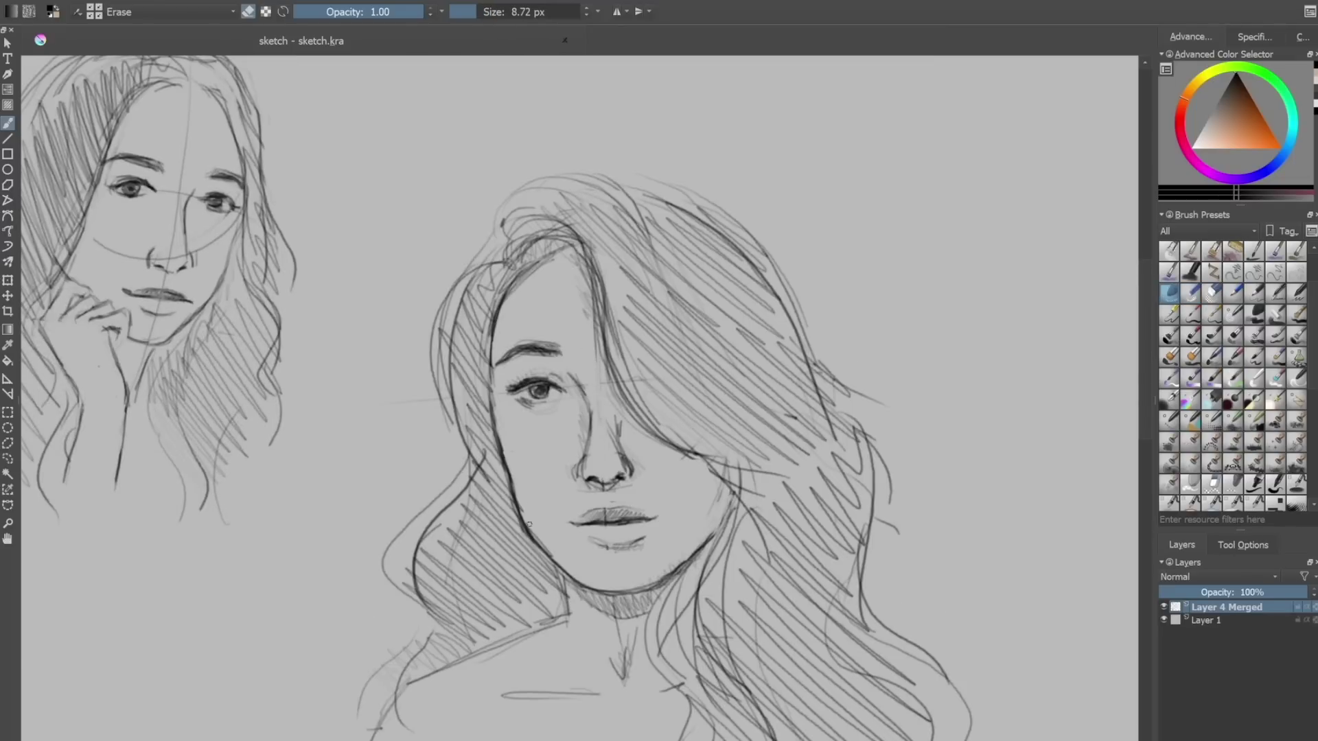
scroll(636, 501, "up", 3)
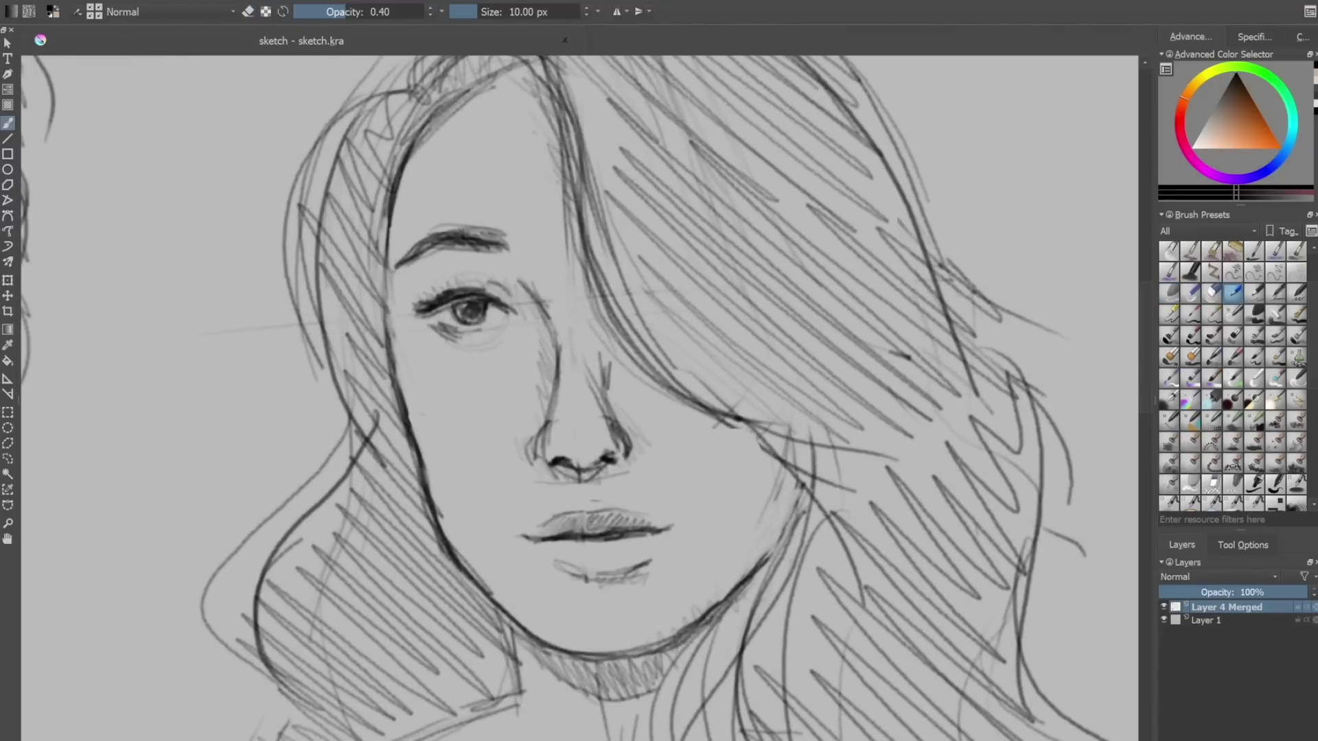
Step: Erase the vertical guide lines and leftover construction curve from the lower-left portrait's face with an enlarged eraser
scroll(583, 524, "up", 1)
scroll(634, 492, "down", 3)
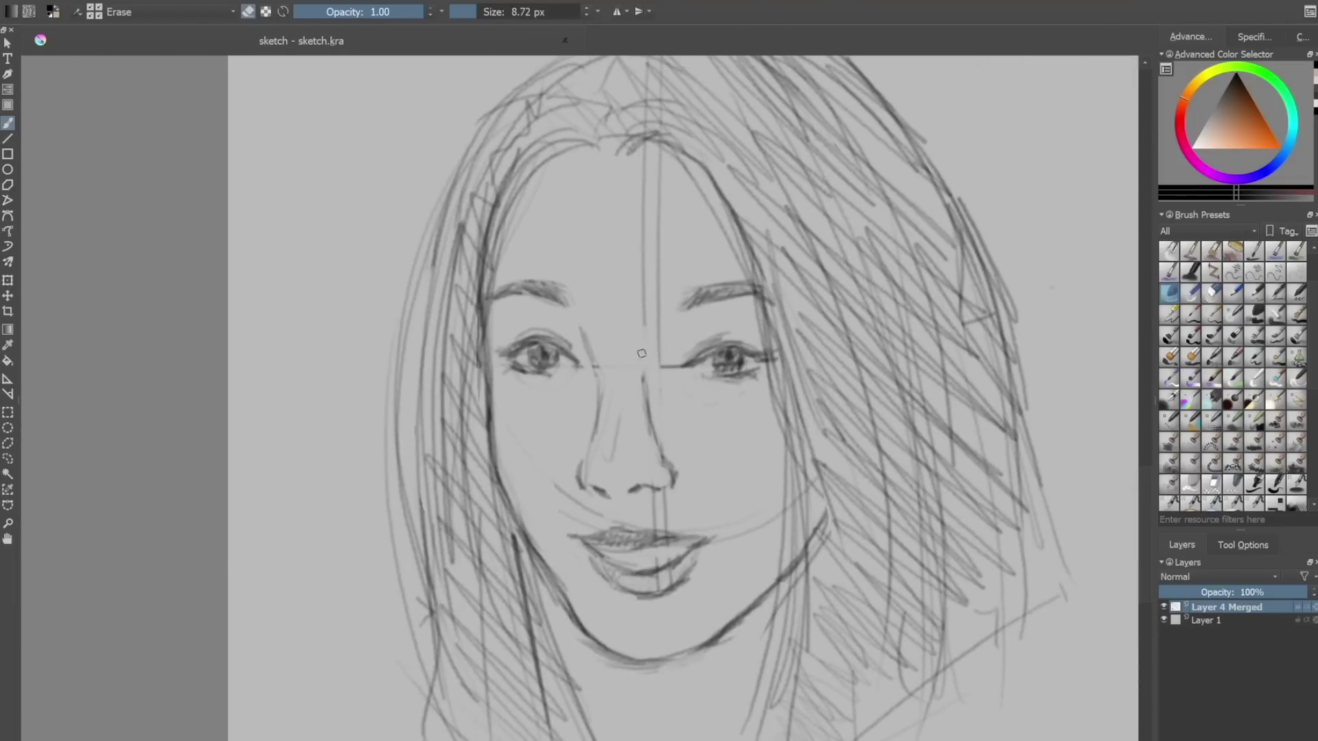
left_click_drag(667, 367, 659, 248)
key("bracketright")
key("bracketright")
key("bracketright")
key("bracketright")
key("bracketright")
key("bracketright")
key("bracketright")
key("bracketright")
left_click_drag(645, 324, 645, 159)
left_click_drag(659, 171, 658, 244)
left_click_drag(557, 486, 595, 518)
left_click_drag(661, 528, 654, 496)
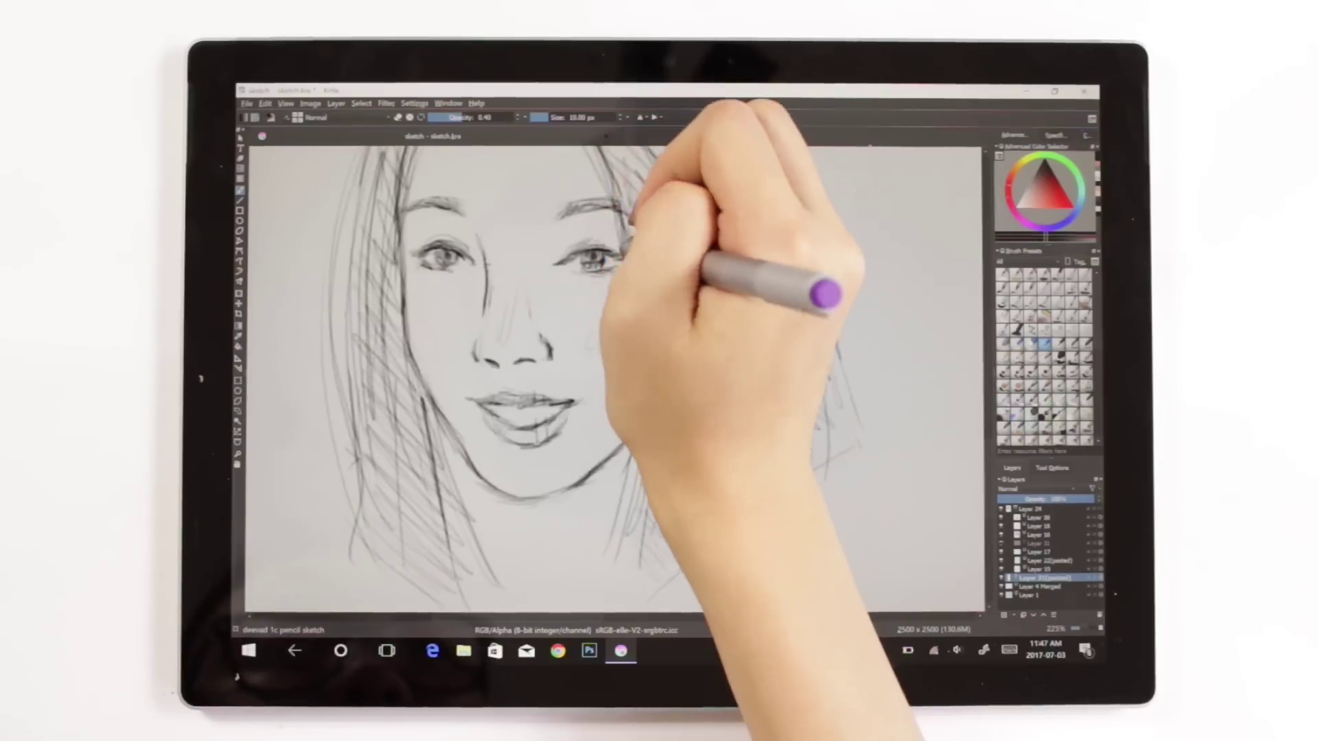
mouse_move(441, 295)
left_mouse_down()
mouse_move(506, 270)
mouse_move(668, 330)
mouse_move(760, 331)
mouse_move(794, 377)
left_mouse_up()
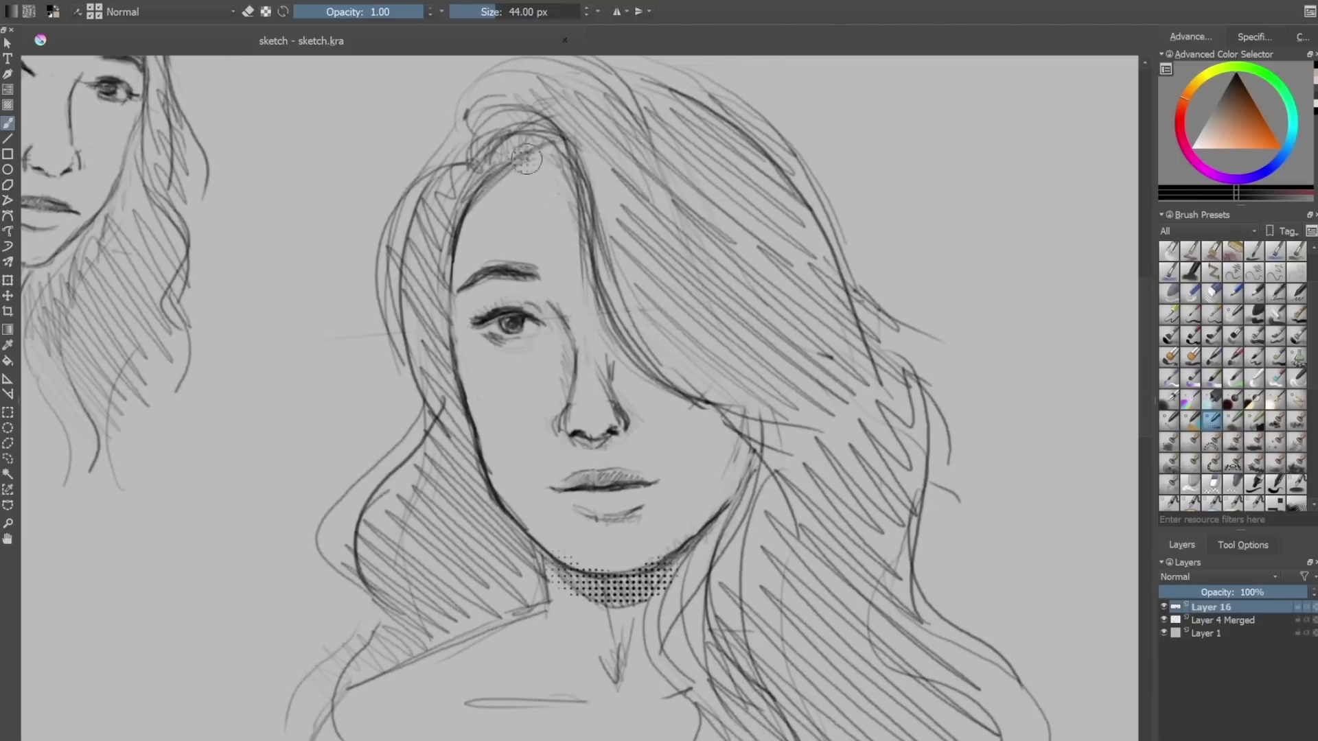
Step: Block in halftone shading along the large portrait's hairline and through its hair with a 44 px, then a 56 px brush
left_click_drag(526, 160, 607, 307)
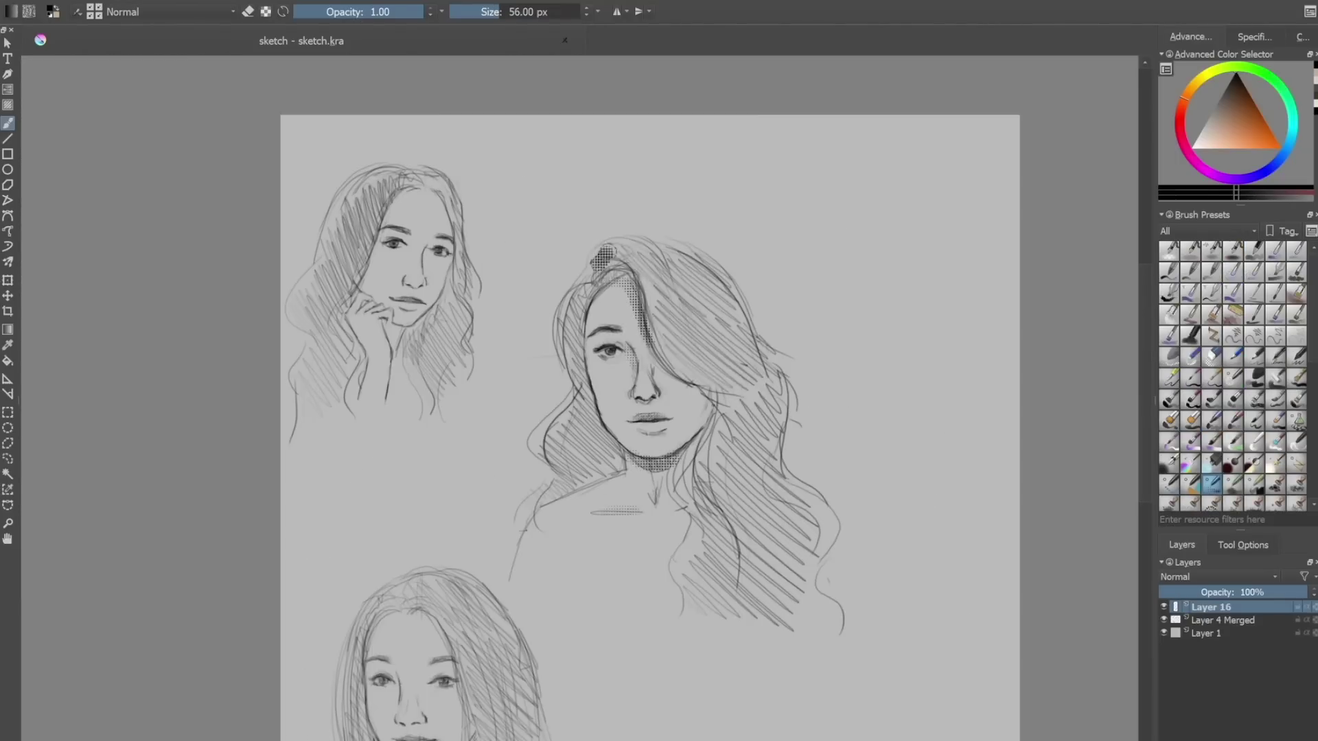
mouse_move(608, 251)
left_mouse_down()
mouse_move(755, 508)
mouse_move(570, 480)
left_mouse_up()
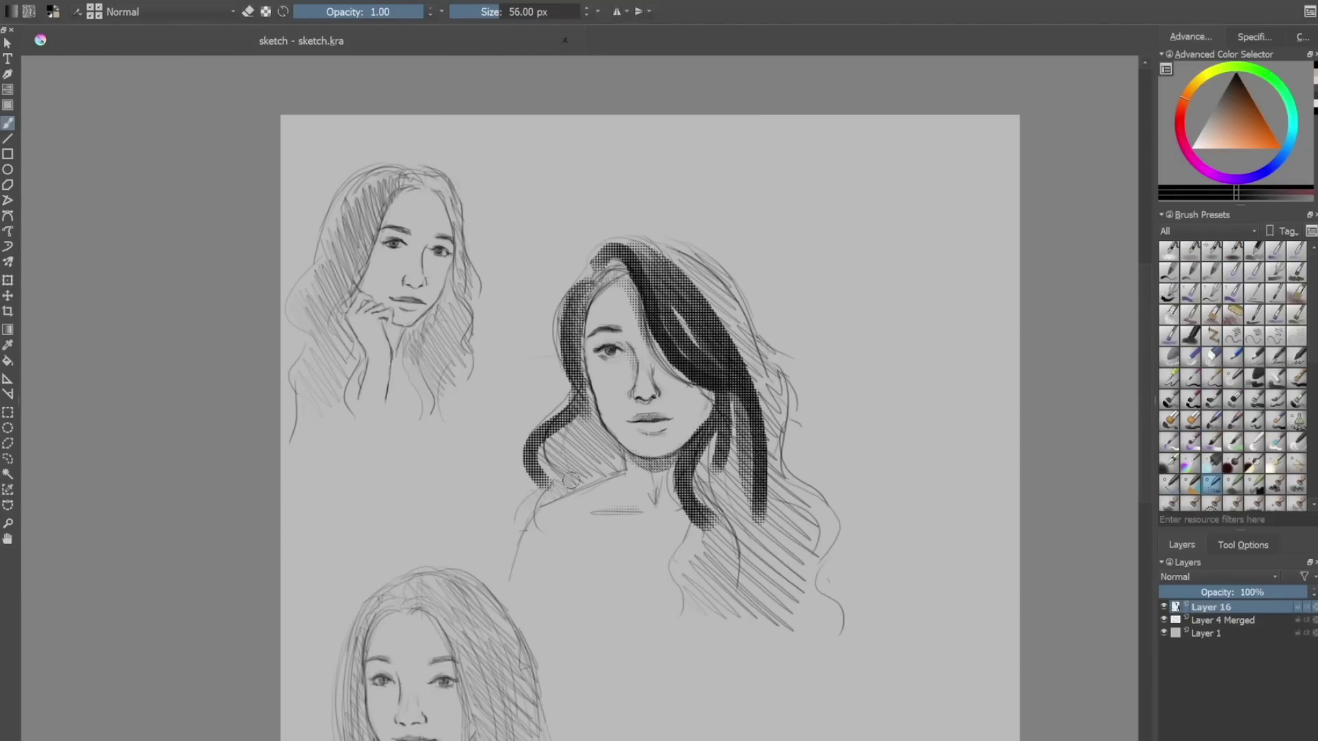
left_click_drag(702, 377, 783, 391)
left_click_drag(529, 425, 549, 501)
mouse_move(604, 391)
left_mouse_down()
mouse_move(549, 453)
mouse_move(580, 473)
mouse_move(615, 463)
left_mouse_up()
left_click_drag(590, 281, 563, 343)
left_click_drag(662, 354, 711, 401)
left_click_drag(703, 447, 724, 538)
left_click_drag(714, 296, 754, 378)
Step: Enlarge the halftone brush to 96 px and shade the long waves down to the hair ends
key("bracketright")
key("bracketright")
key("bracketright")
key("bracketright")
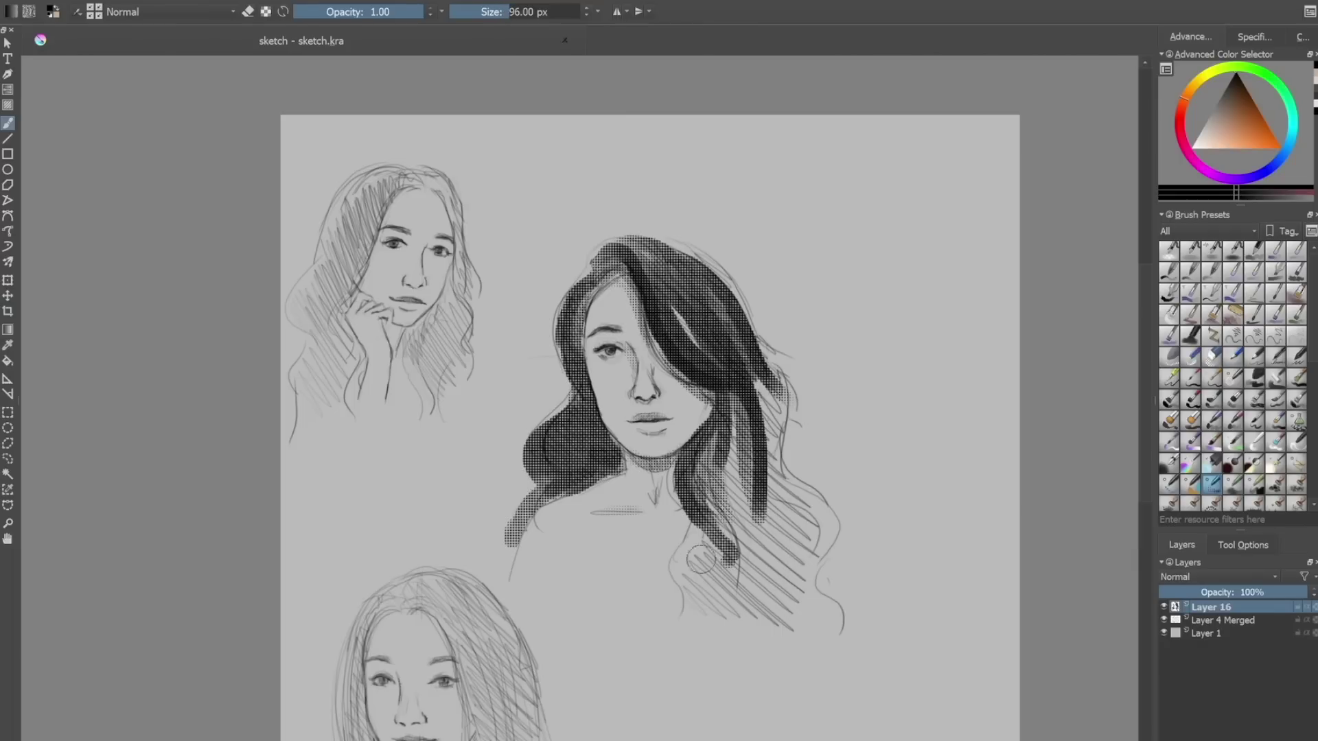
left_click_drag(714, 439, 697, 587)
mouse_move(769, 385)
left_mouse_down()
mouse_move(755, 415)
mouse_move(769, 480)
left_mouse_up()
key("ctrl+z")
key("ctrl+z")
left_click_drag(738, 425, 822, 549)
left_click_drag(687, 532, 745, 628)
left_click_drag(755, 559, 813, 638)
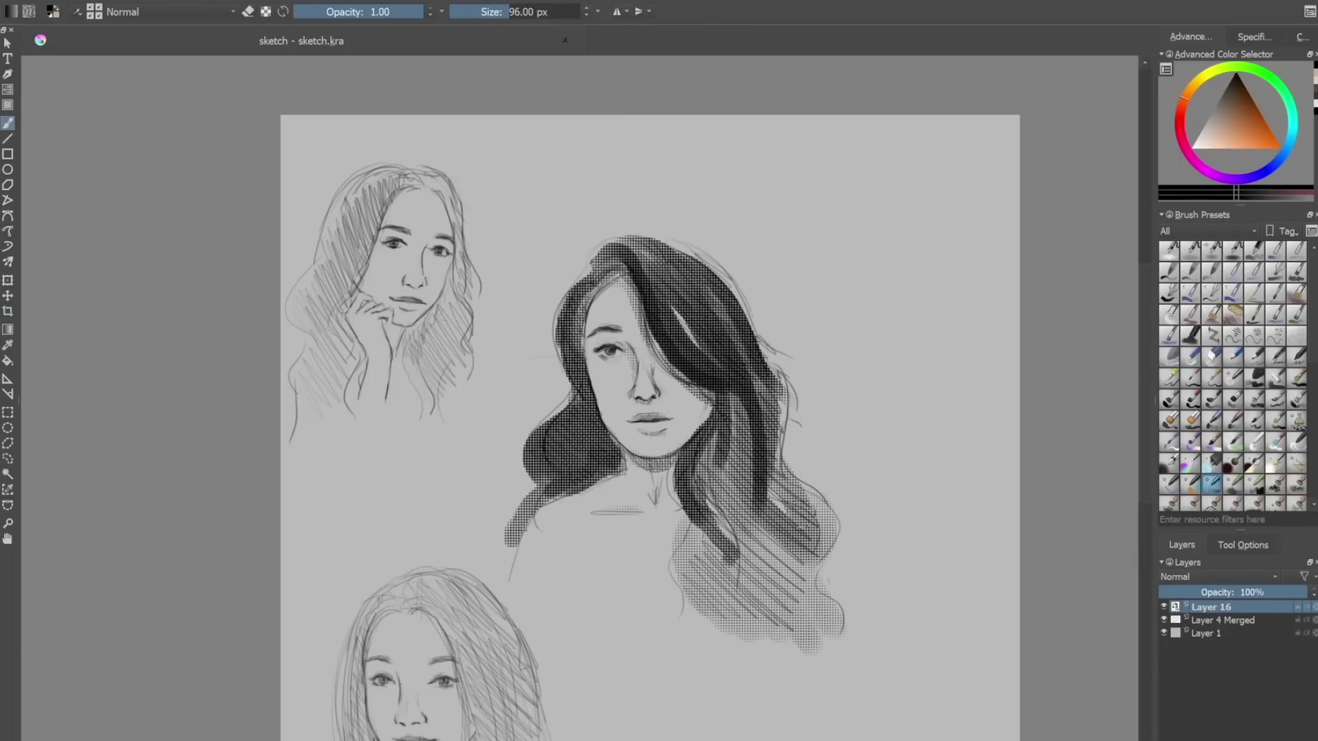
Step: Deepen the halftone shadows between the locks of the large portrait's lower waves with a smaller brush
key("bracketleft")
key("bracketleft")
left_click_drag(745, 477, 750, 539)
mouse_move(784, 449)
left_mouse_down()
mouse_move(775, 479)
mouse_move(832, 555)
left_mouse_up()
left_click_drag(694, 527, 683, 595)
left_click_drag(713, 498, 728, 539)
left_click_drag(710, 470, 728, 522)
left_click_drag(714, 570, 696, 604)
left_click_drag(773, 491, 793, 516)
left_click_drag(741, 419, 744, 491)
left_click_drag(749, 492, 788, 607)
left_click_drag(747, 549, 777, 635)
left_click_drag(773, 365, 776, 459)
Step: Reduce the halftone brush to 44 px and darken the hair swept from the parting across the forehead
scroll(801, 341, "up", 3)
key("bracketleft")
key("bracketleft")
key("bracketleft")
key("bracketleft")
left_click_drag(498, 182, 628, 377)
Step: Swap to the light colour, reduce the halftone brush to 14 px and draw highlight strands through the large portrait's hair
key("x")
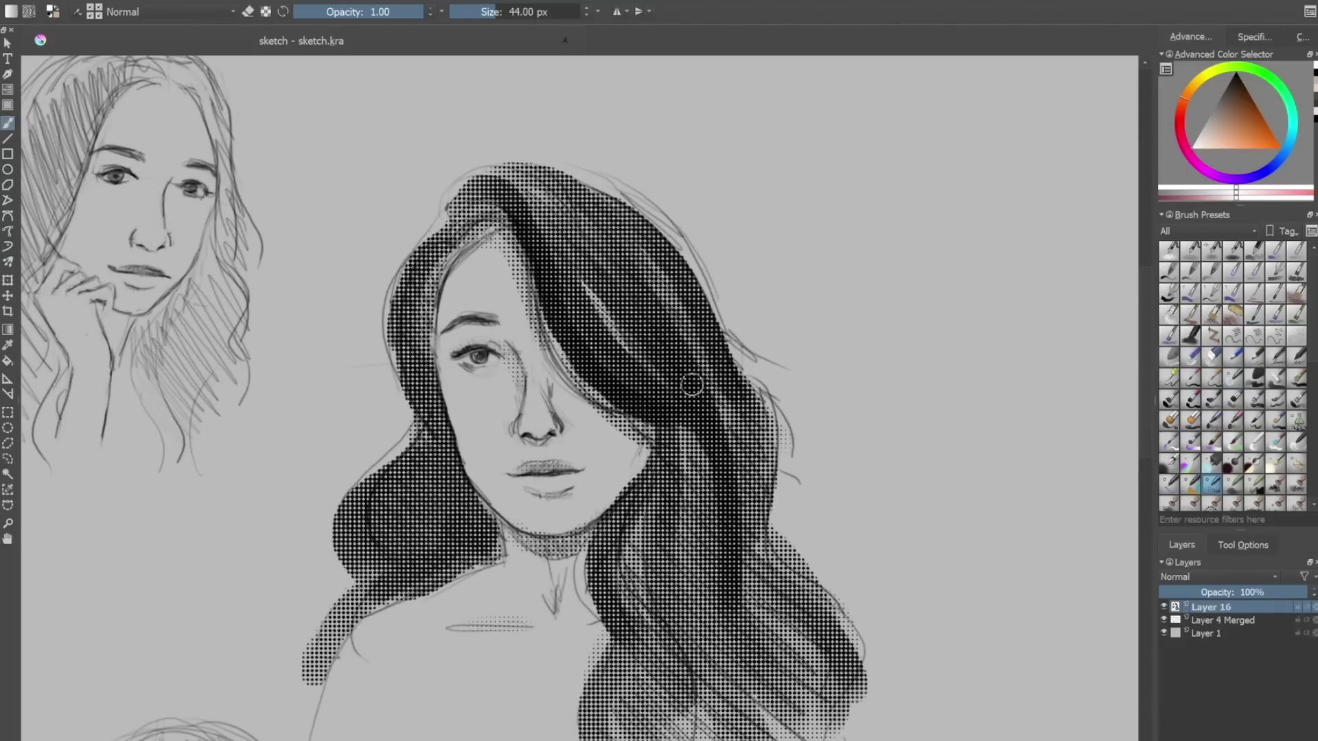
key("bracketleft")
key("bracketleft")
key("bracketleft")
left_click_drag(552, 222, 665, 381)
left_click_drag(595, 258, 663, 360)
left_click_drag(615, 235, 705, 370)
key("ctrl+z")
left_click_drag(658, 246, 718, 359)
left_click_drag(420, 271, 431, 436)
left_click_drag(753, 475, 794, 639)
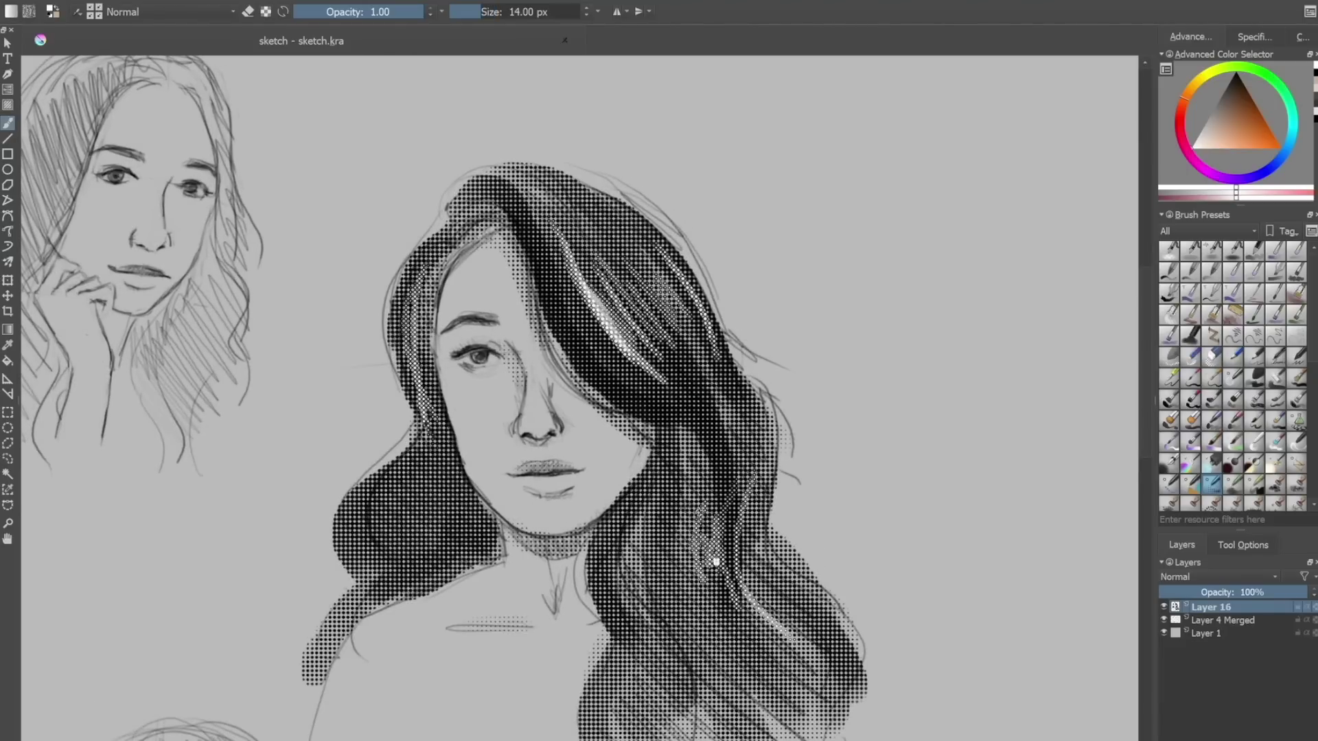
scroll(712, 312, "down", 4)
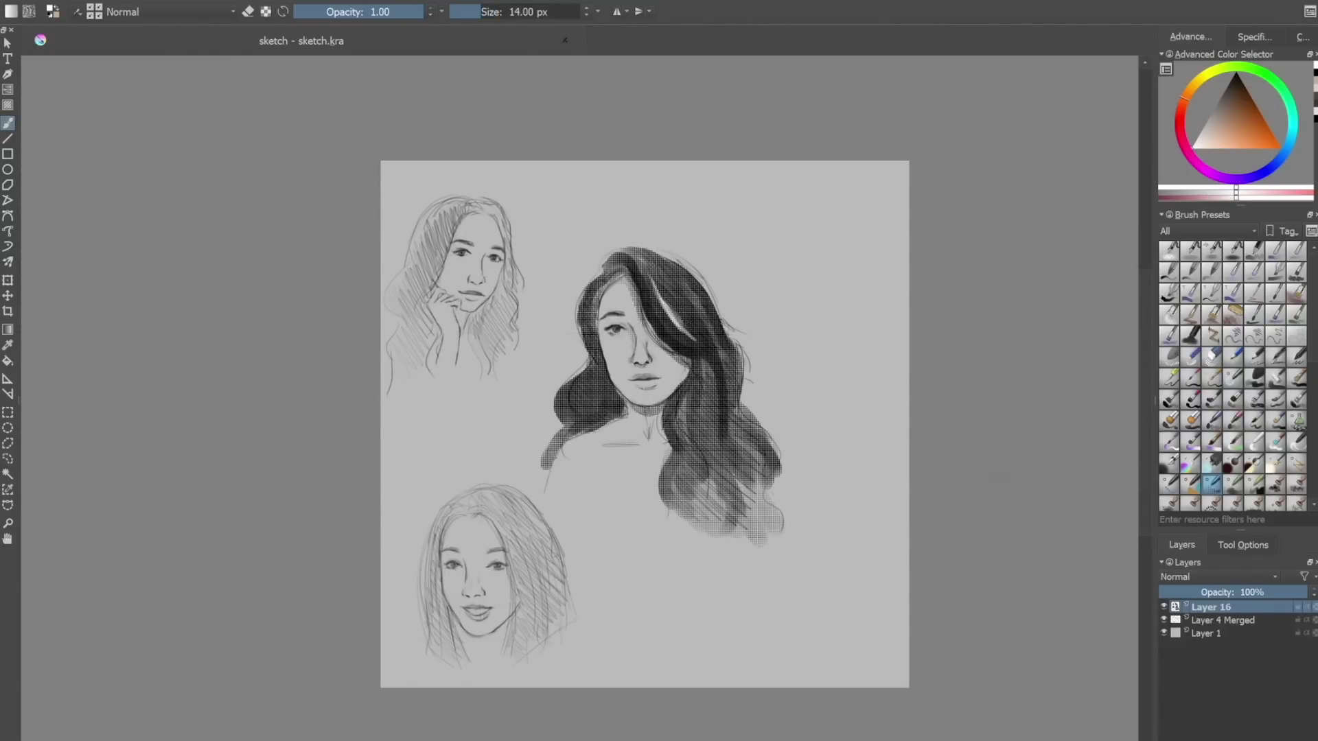
scroll(733, 296, "up", 2)
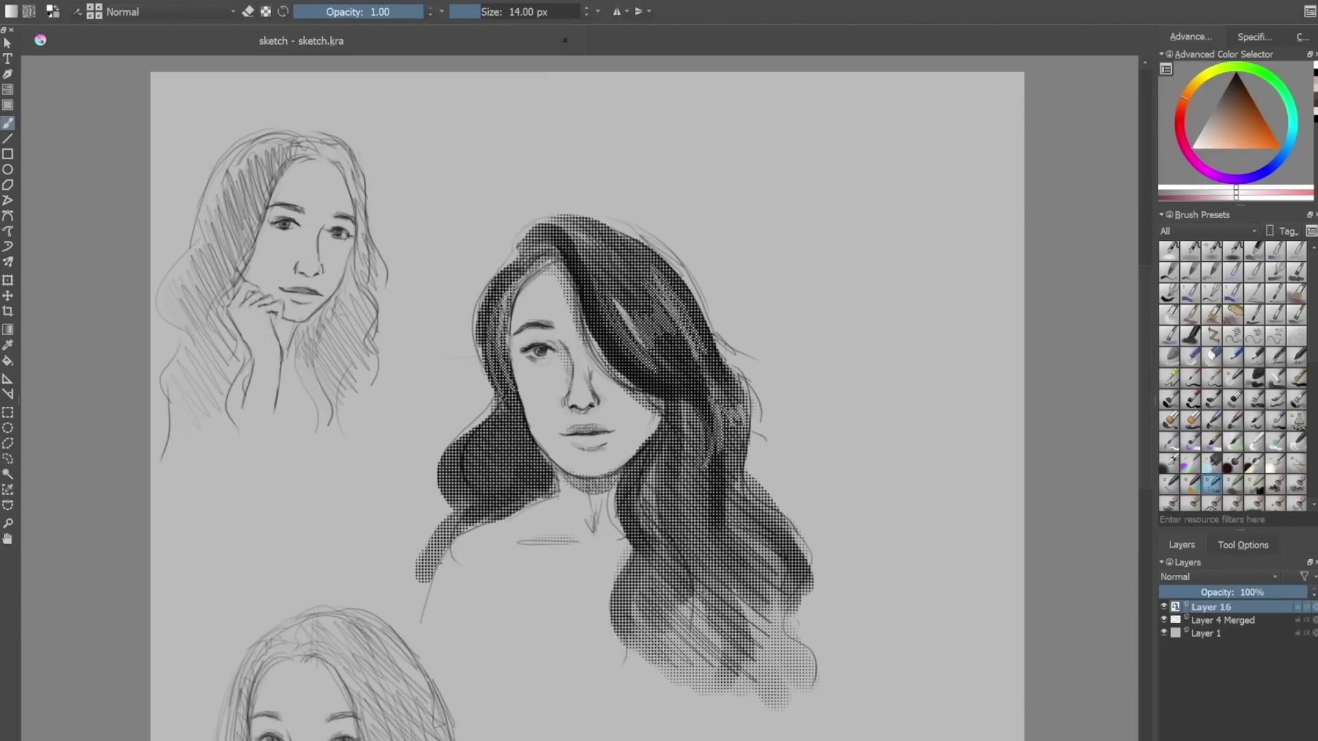
left_click_drag(731, 539, 743, 581)
left_click_drag(736, 586, 748, 635)
Step: Erase the excess halftone outside the hair lock at the large portrait's shoulder with a 60 px eraser
scroll(1030, 481, "down", 3)
scroll(1098, 597, "up", 2)
left_click(1212, 356)
scroll(695, 227, "up", 1)
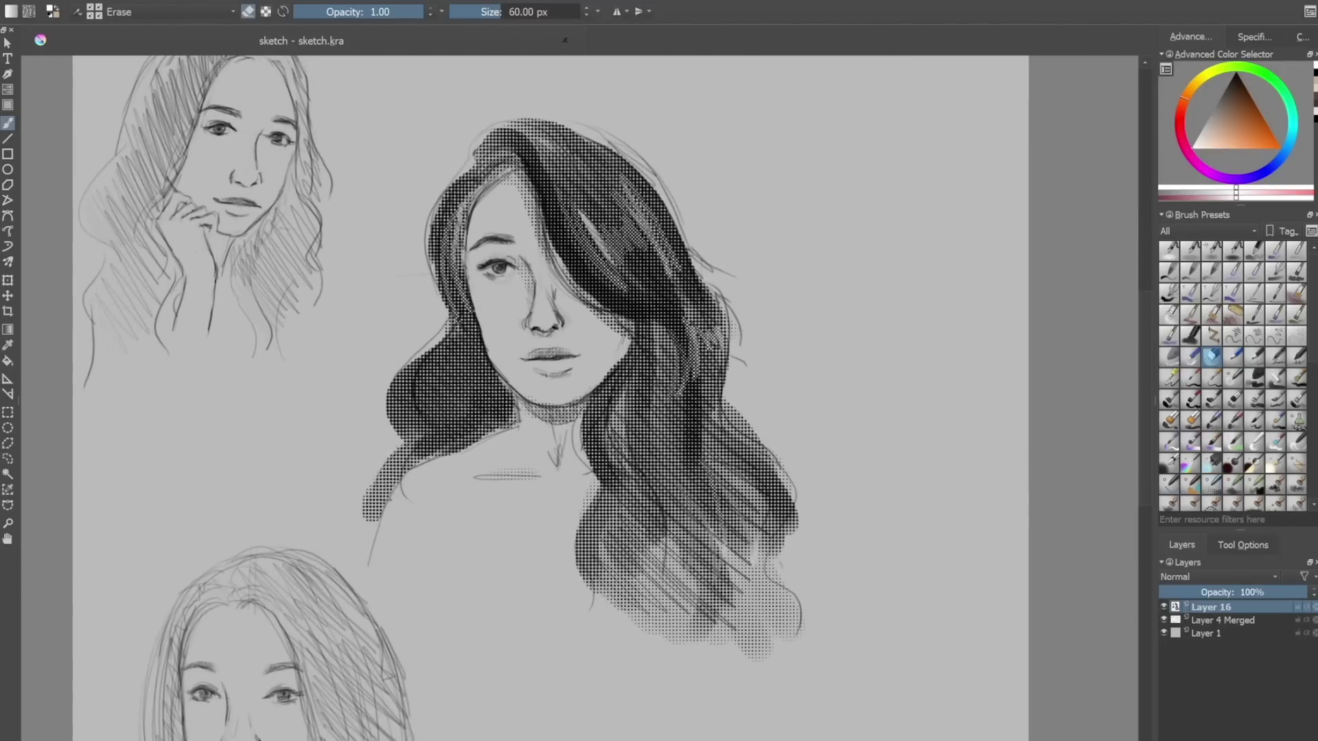
mouse_move(347, 473)
left_mouse_down()
mouse_move(359, 526)
mouse_move(361, 479)
left_mouse_up()
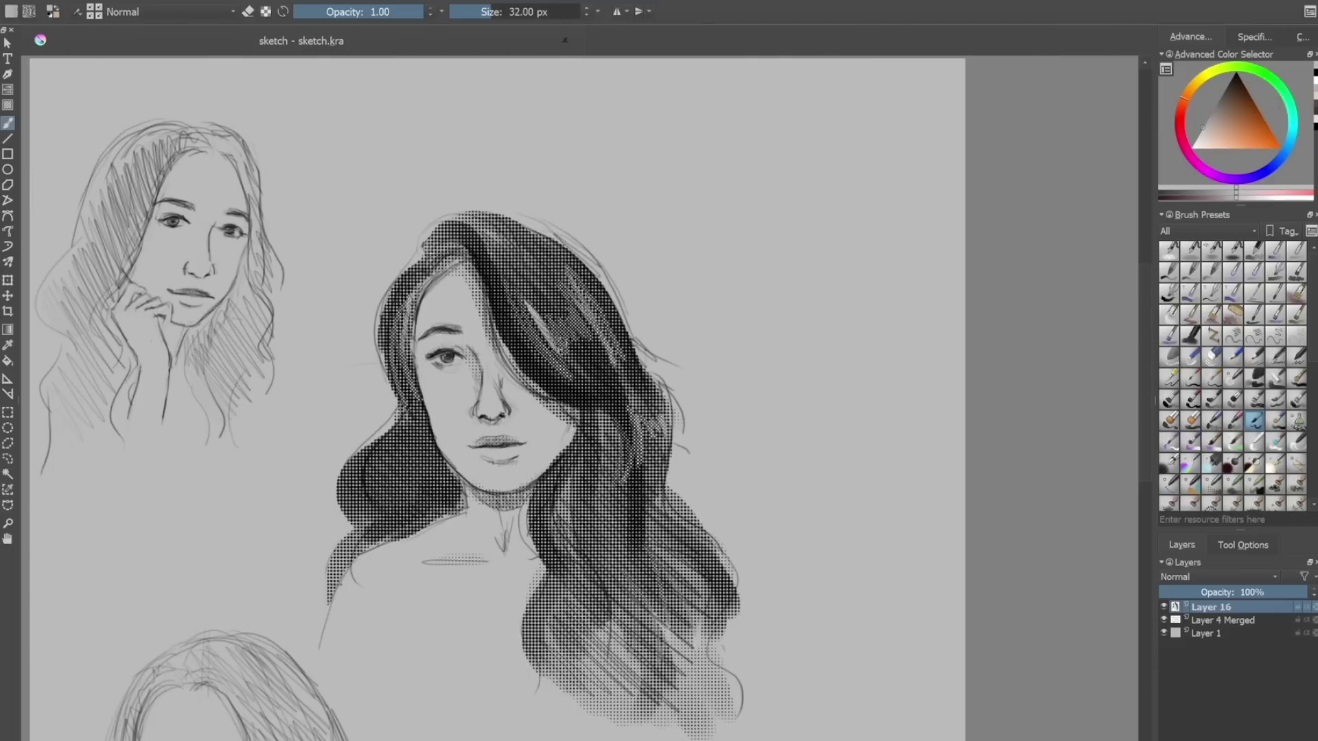
Step: Draw light strands over the large portrait's swept fringe and crown with a 32 px brush
left_click_drag(484, 247, 535, 352)
key("ctrl+z")
left_click_drag(501, 271, 570, 377)
mouse_move(514, 303)
left_mouse_down()
mouse_move(548, 361)
mouse_move(560, 342)
left_mouse_up()
left_click_drag(531, 270, 605, 383)
left_click_drag(550, 264, 616, 380)
key("ctrl+z")
key("ctrl+z")
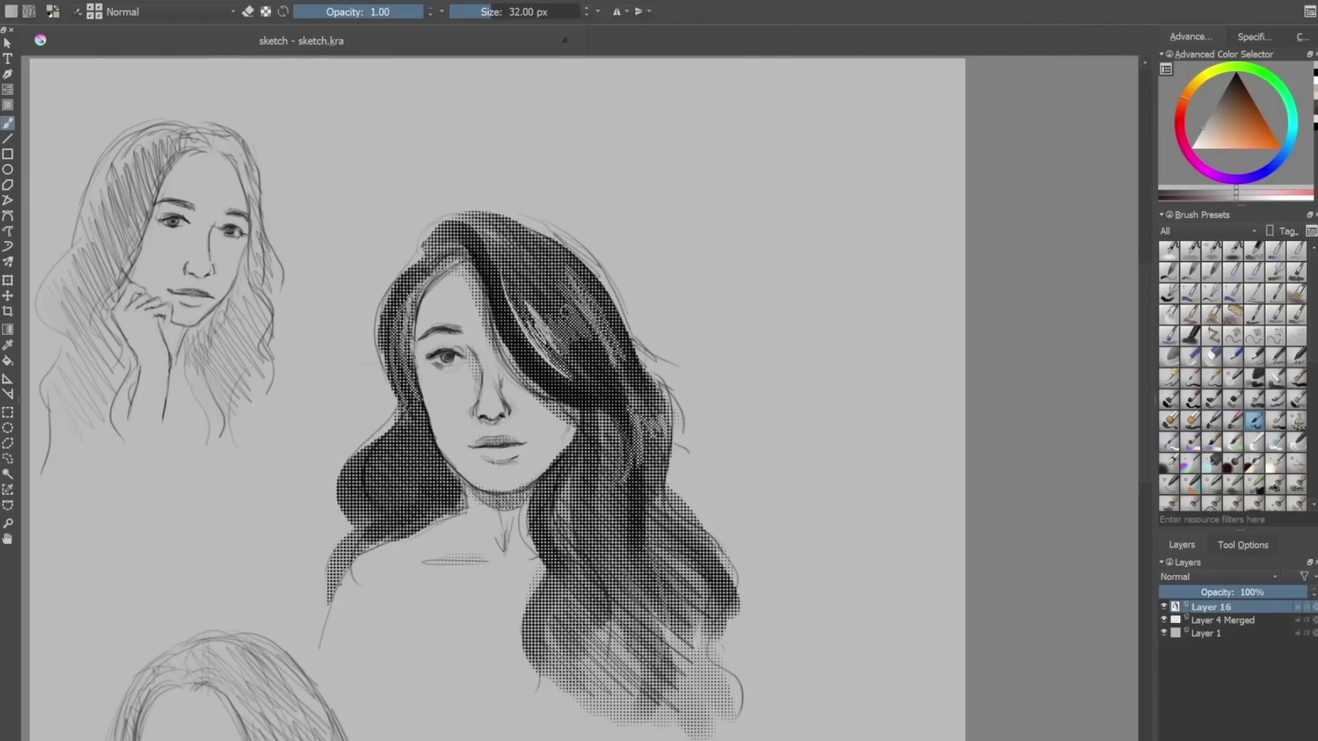
left_click_drag(550, 291, 599, 372)
key("ctrl+z")
left_click_drag(555, 292, 593, 353)
left_click_drag(570, 284, 630, 373)
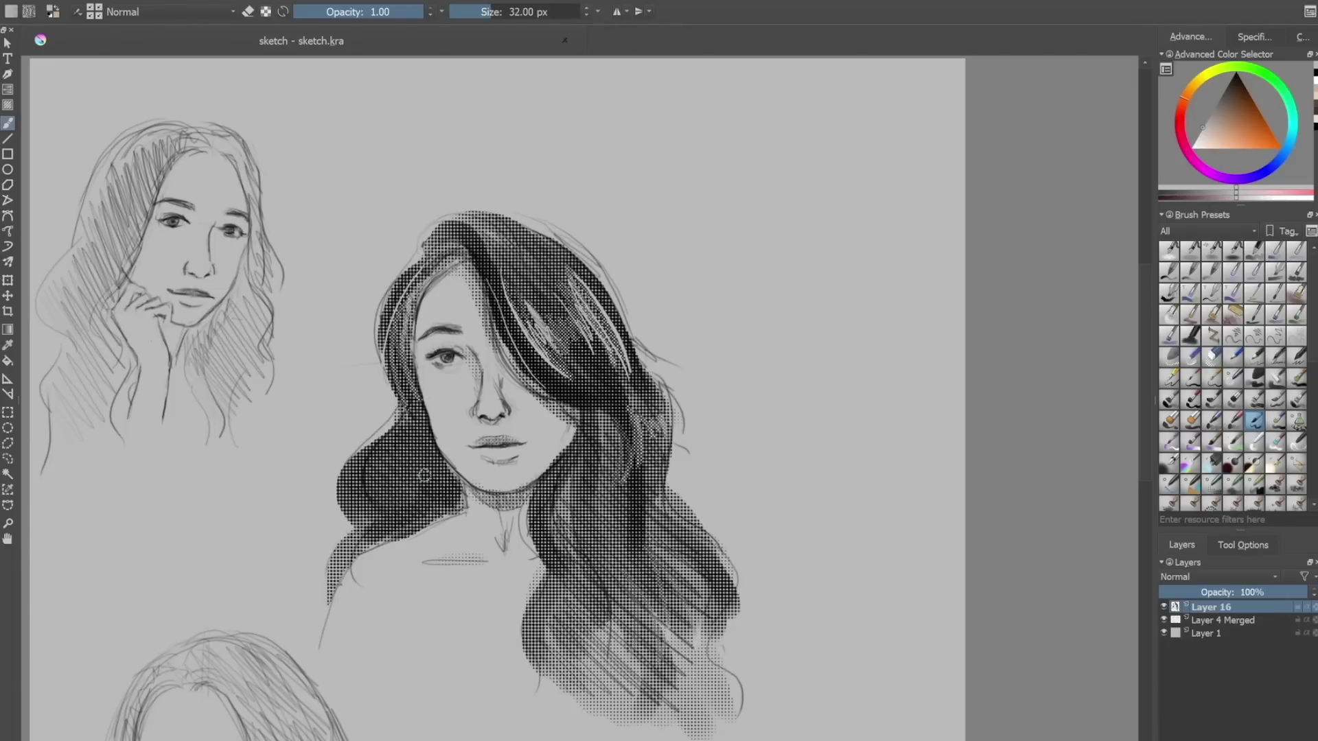
Step: Draw thin light strands down the lower waves and the lock beside the large portrait's neck
left_click_drag(541, 472, 572, 613)
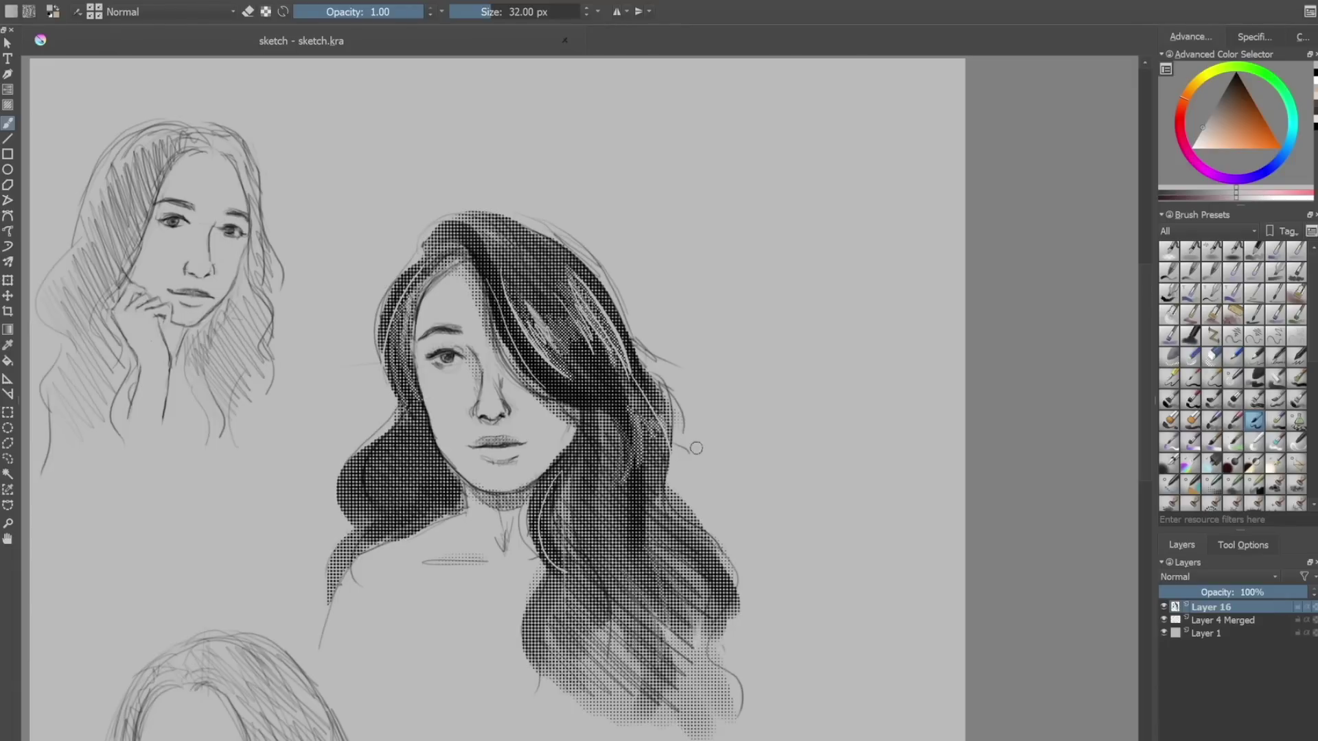
left_click_drag(642, 511, 717, 607)
key("ctrl+z")
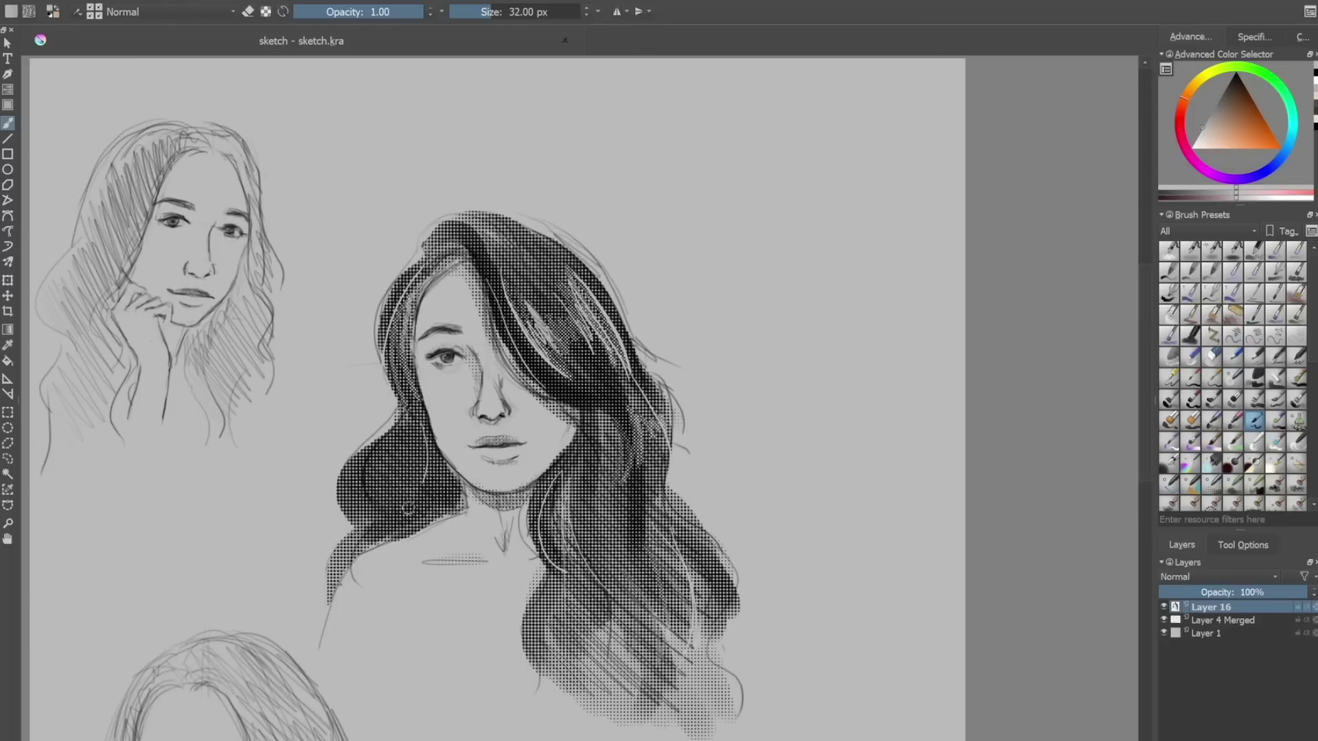
key("ctrl+z")
left_click_drag(409, 386, 347, 502)
key("ctrl+z")
left_click_drag(403, 414, 337, 503)
Step: Swap to the dark colour and draw dark strands along the neck and outer contours of the large portrait's hair
key("x")
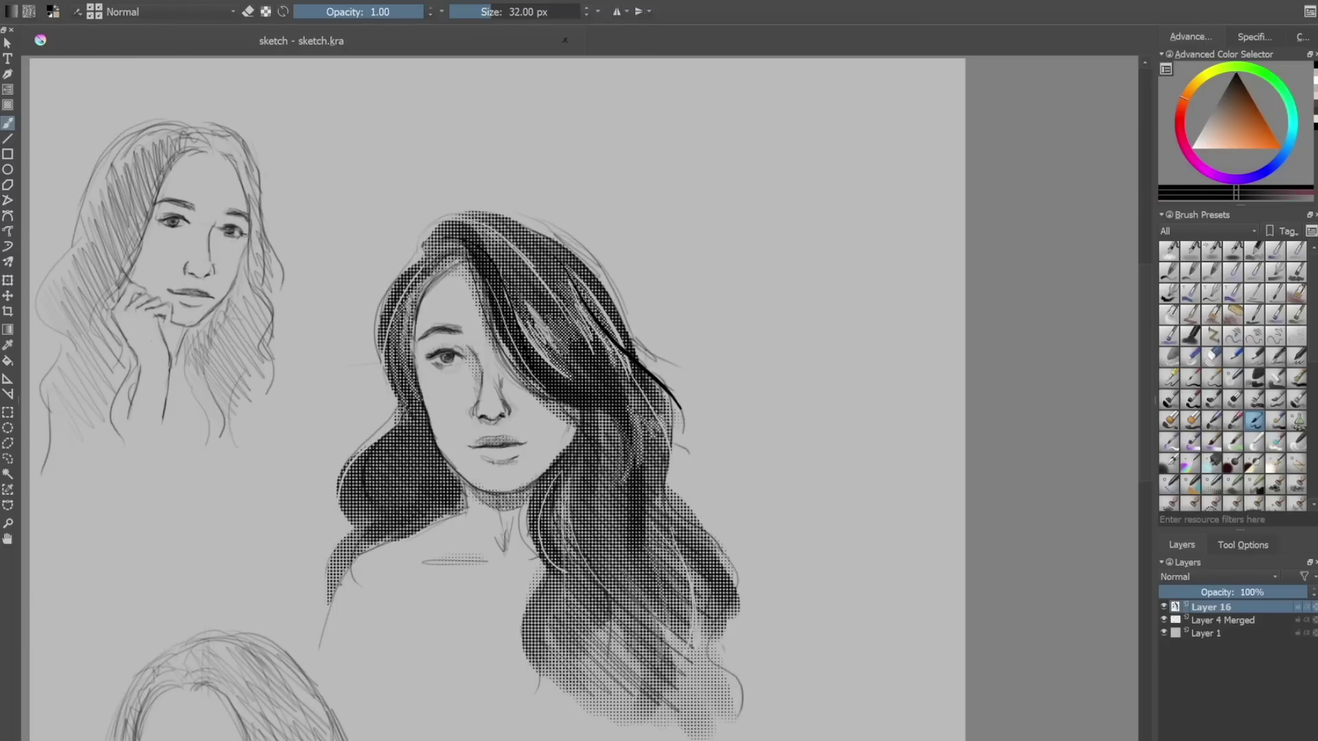
left_click(542, 505, "ctrl")
left_click_drag(530, 506, 540, 569)
left_click_drag(664, 470, 687, 511)
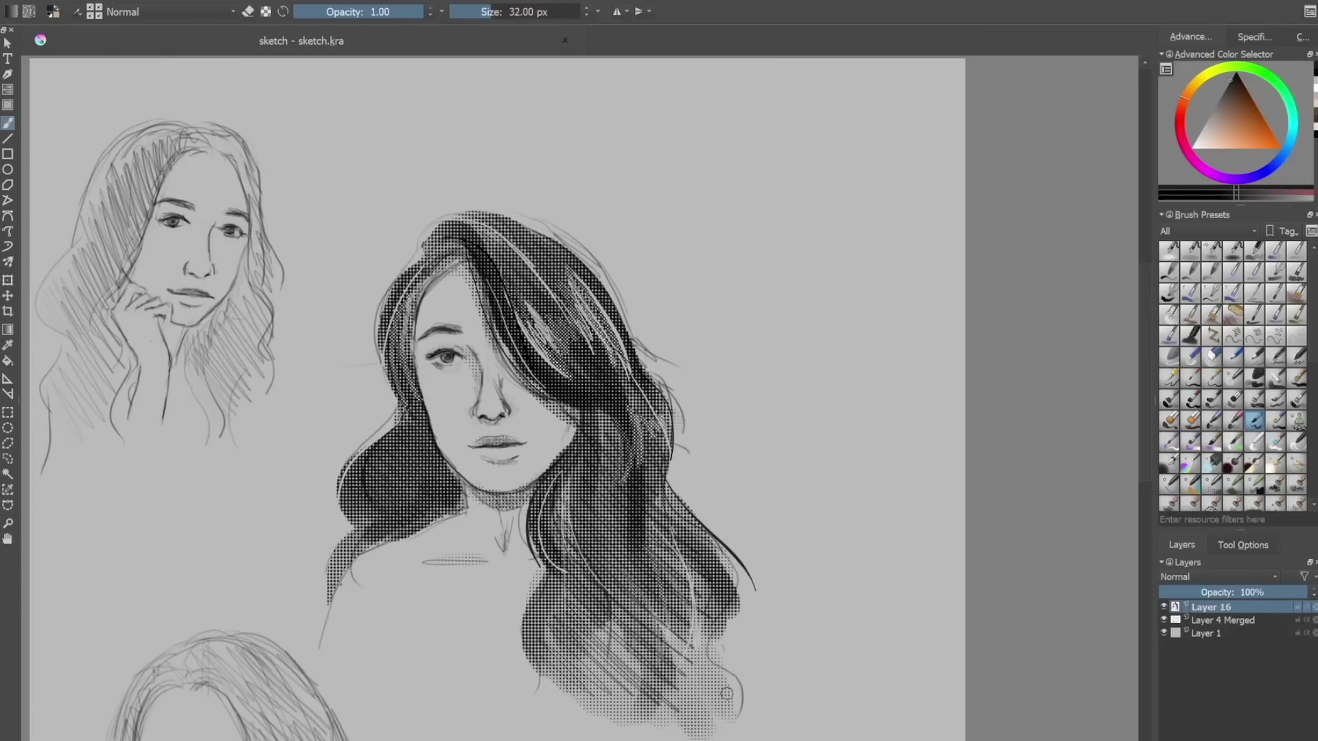
left_click_drag(388, 267, 398, 427)
Step: Lower the brush opacity to 0.50 and add softer strokes along the large portrait's outer waves
left_click_drag(398, 13, 358, 14)
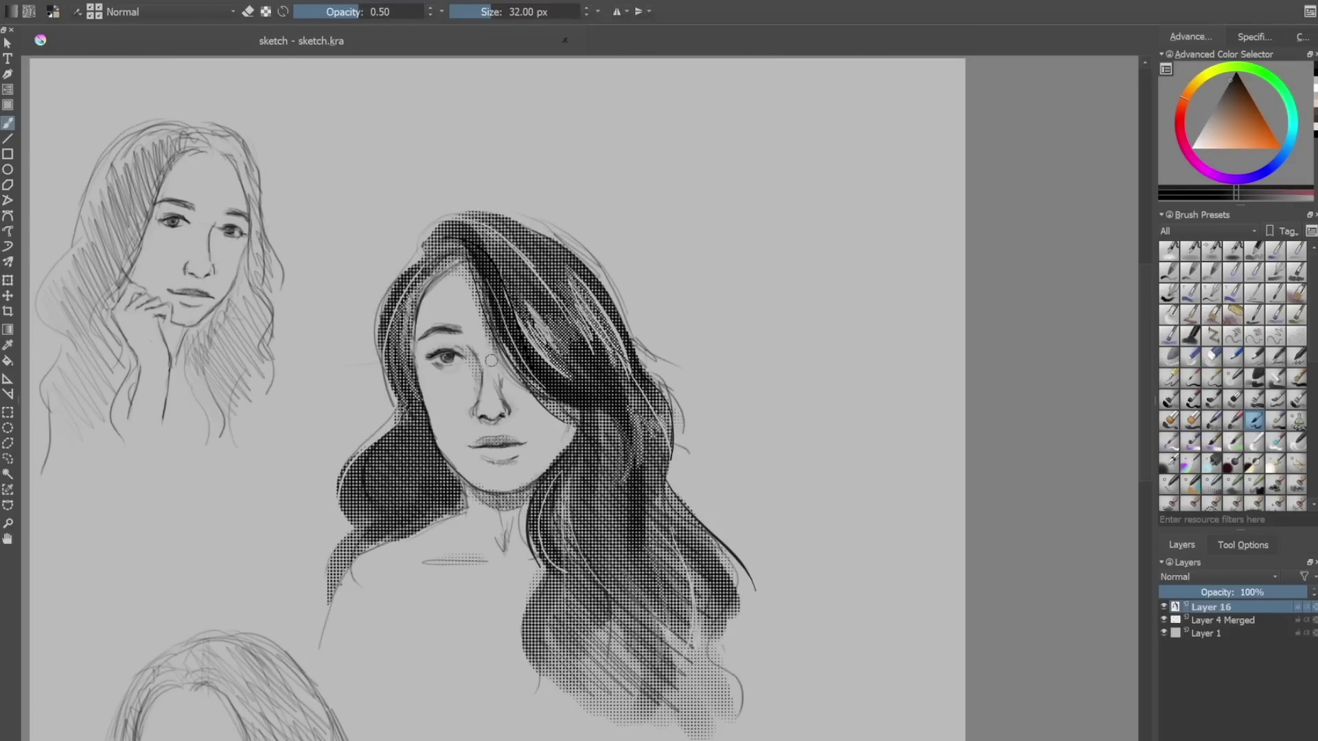
left_click_drag(741, 601, 685, 494)
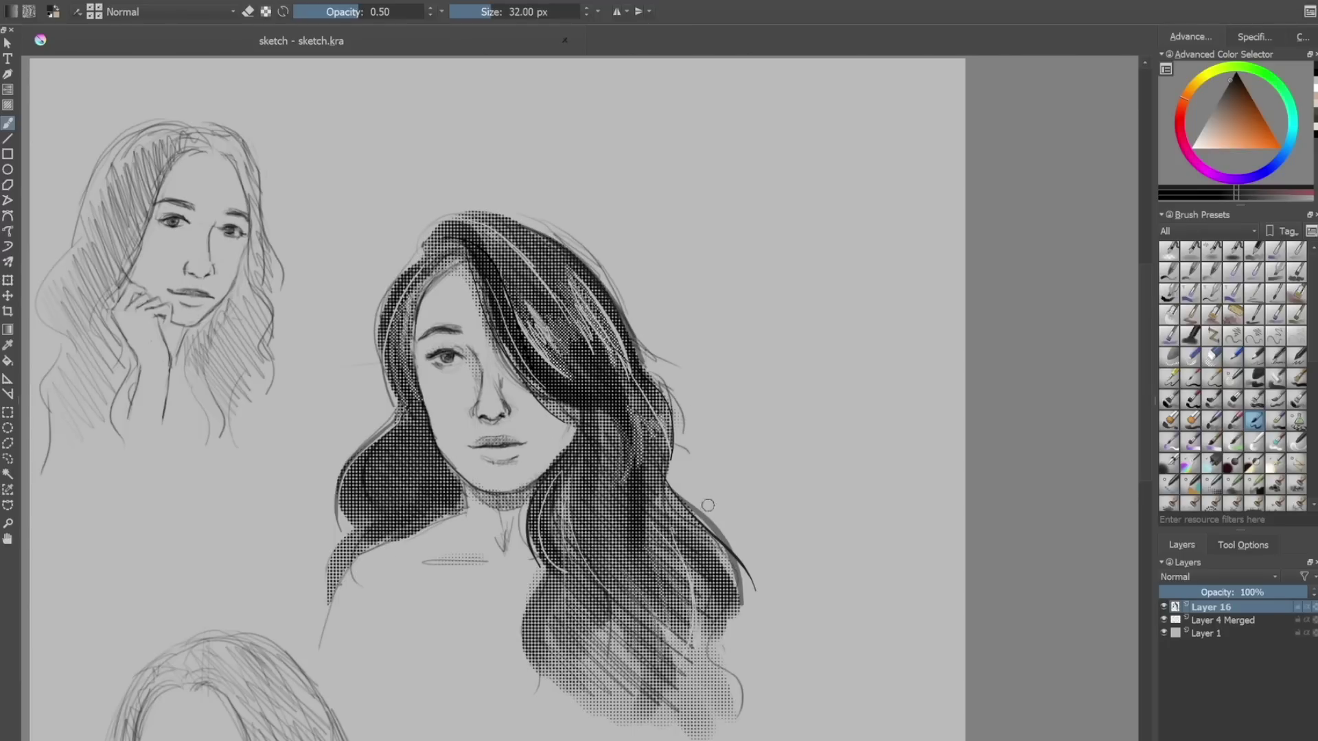
left_click_drag(405, 506, 426, 454)
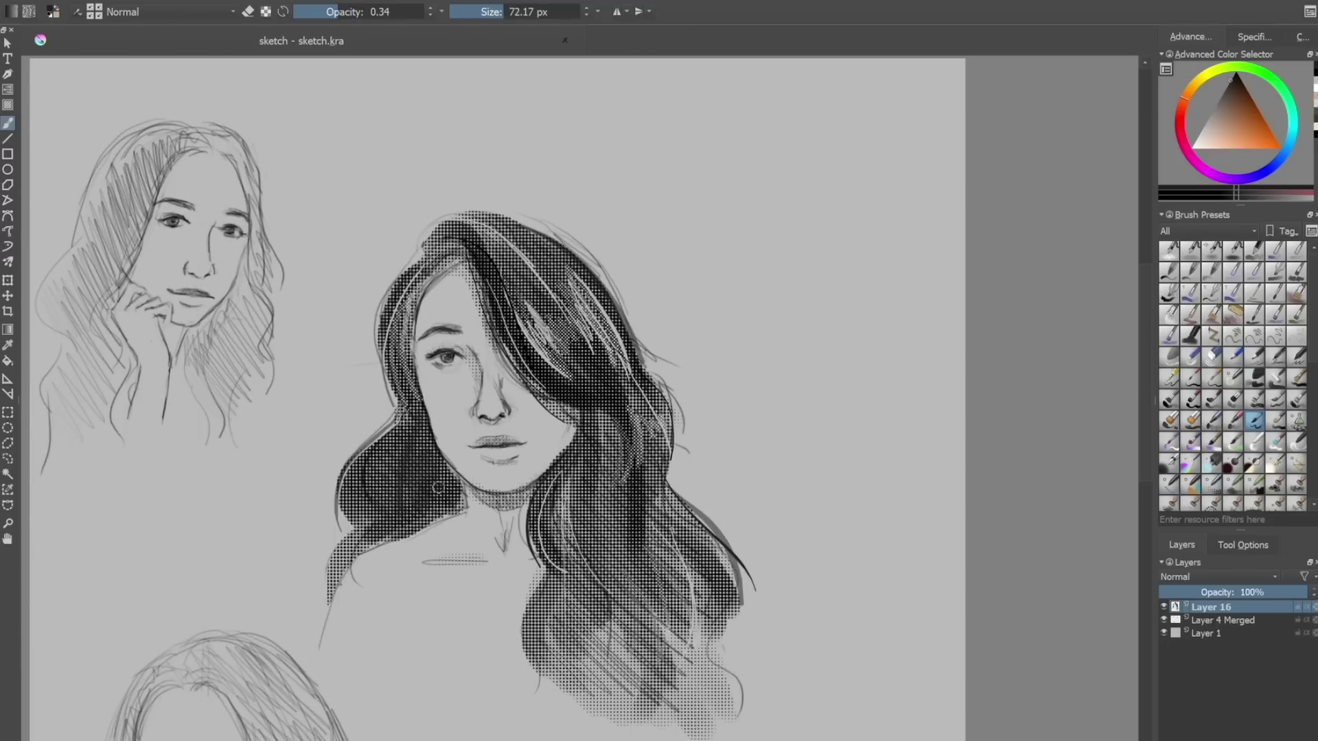
Step: Add a new paint layer and brush soft shading through the hair beside the large portrait's face
key("Insert")
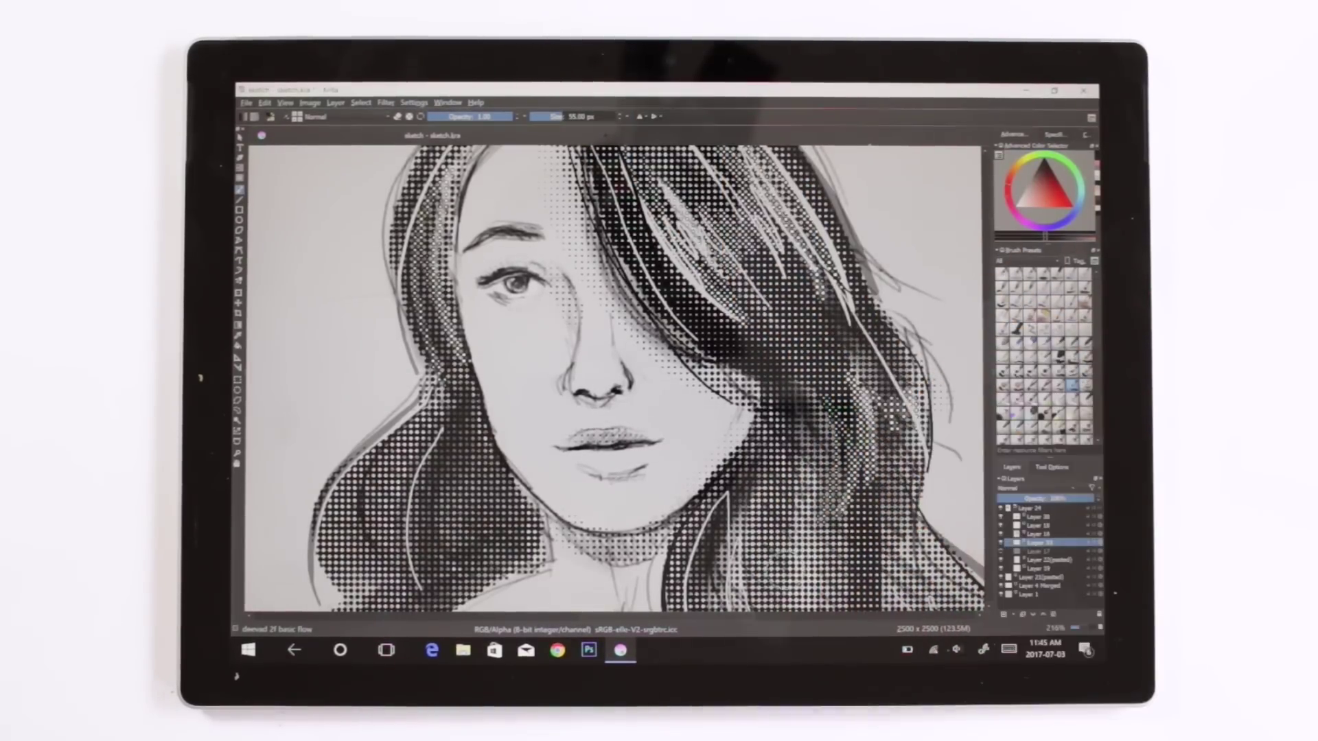
mouse_move(607, 189)
left_mouse_down()
mouse_move(588, 427)
mouse_move(588, 405)
left_mouse_up()
Step: Erase the halftone spilling above the large portrait's head on the pasted layer with the large eraser
left_click(1037, 568)
left_click(1061, 354)
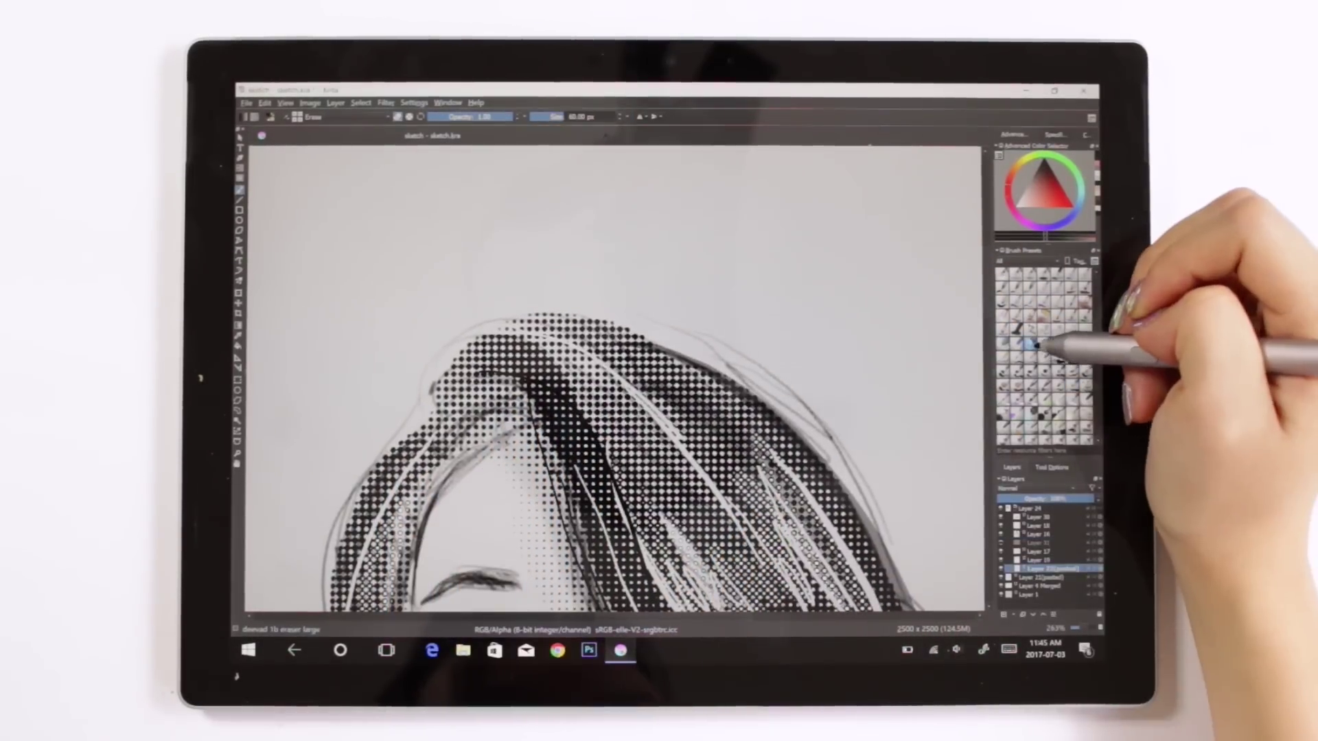
left_click_drag(638, 306, 746, 334)
Step: Sign the artwork in the lower right of the canvas with the 8 px inking pen
scroll(789, 480, "down", 5)
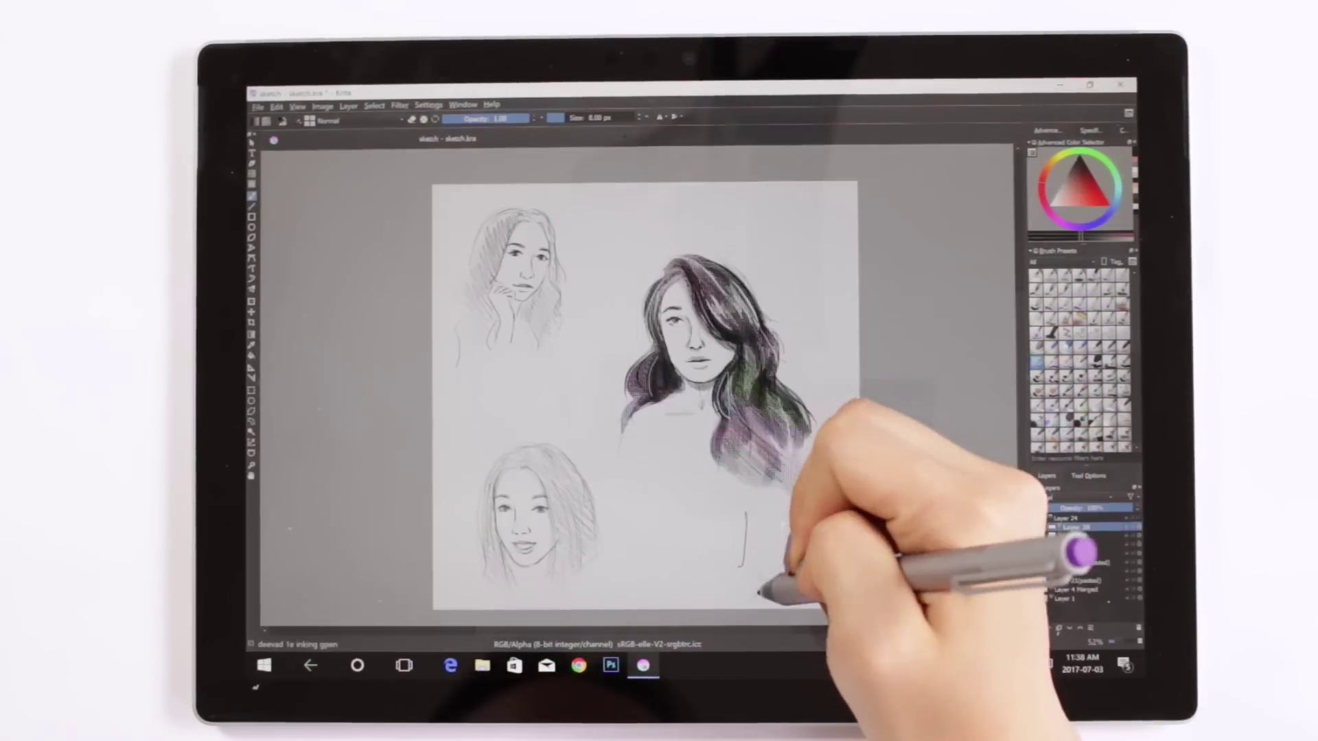
mouse_move(759, 592)
left_mouse_down()
mouse_move(765, 561)
mouse_move(834, 577)
left_mouse_up()
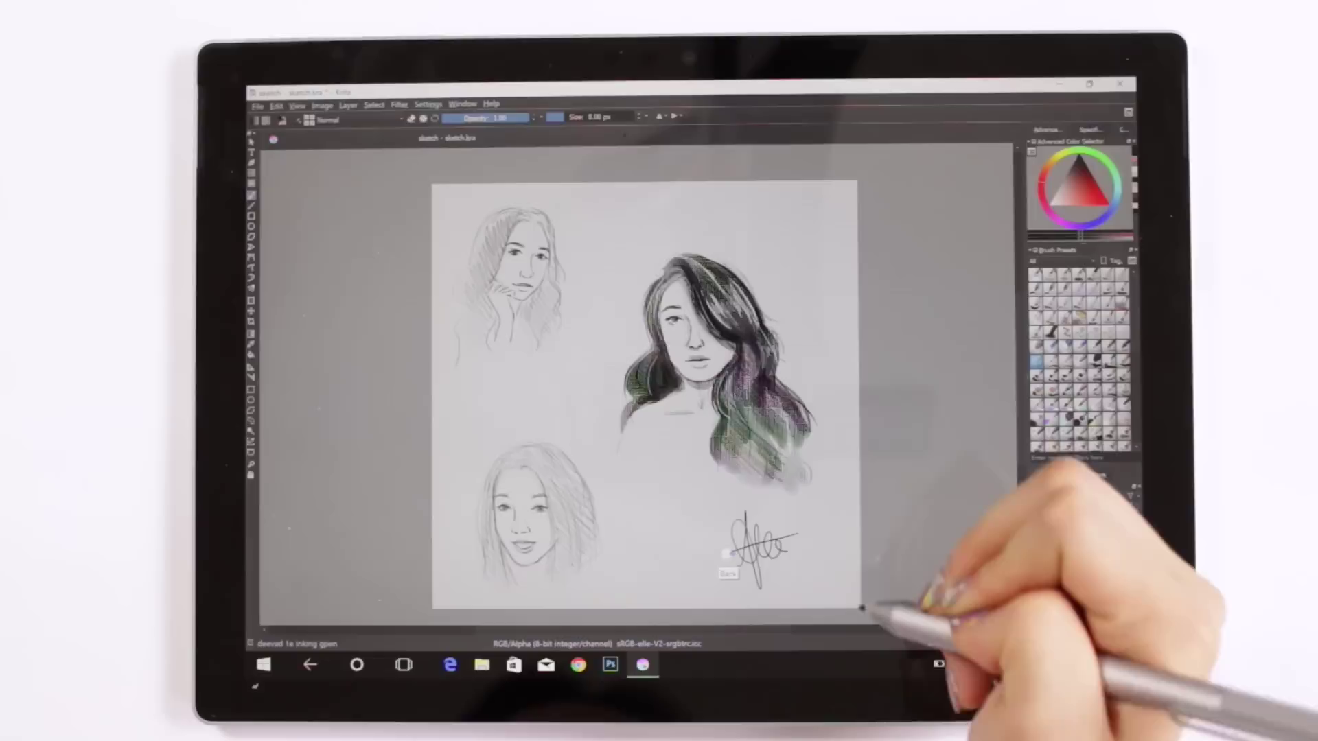